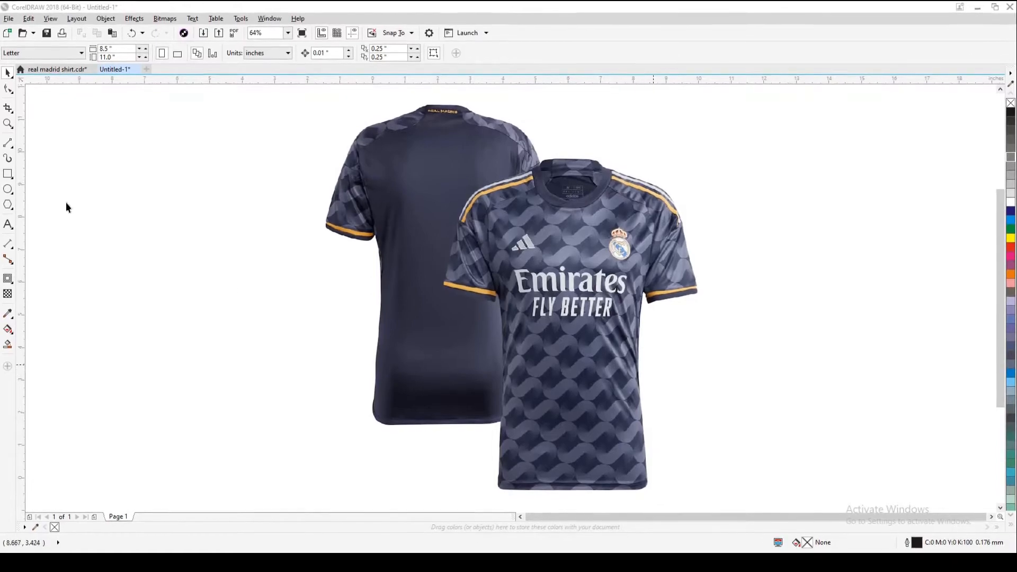
Draw a rectangle about 5.46 by 9.43 inches around the front jersey and widen it to about 5.64 inches
click(8, 175)
drag(666, 184, 487, 492)
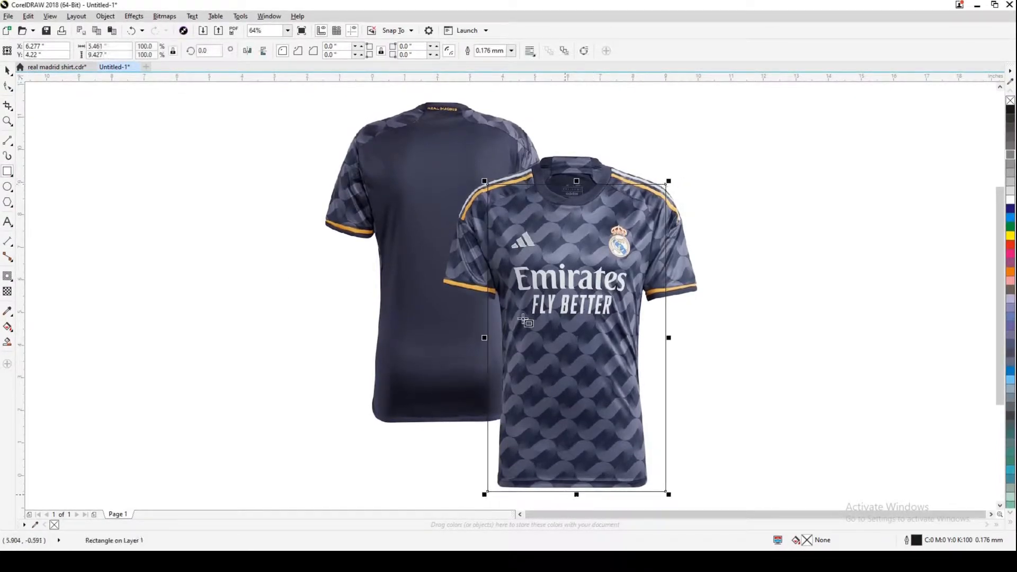
scroll(496, 438, up, 2)
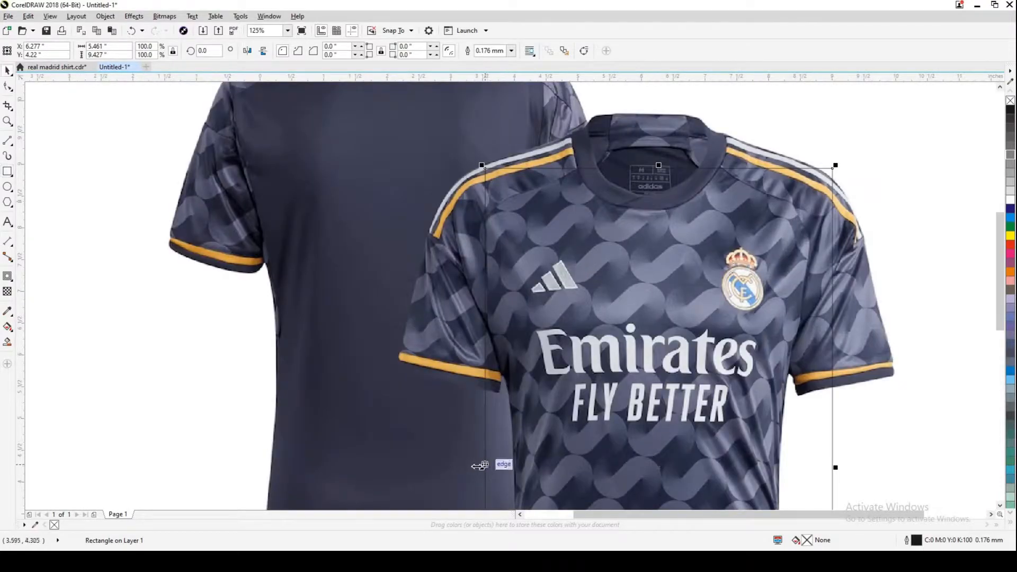
drag(481, 466, 470, 464)
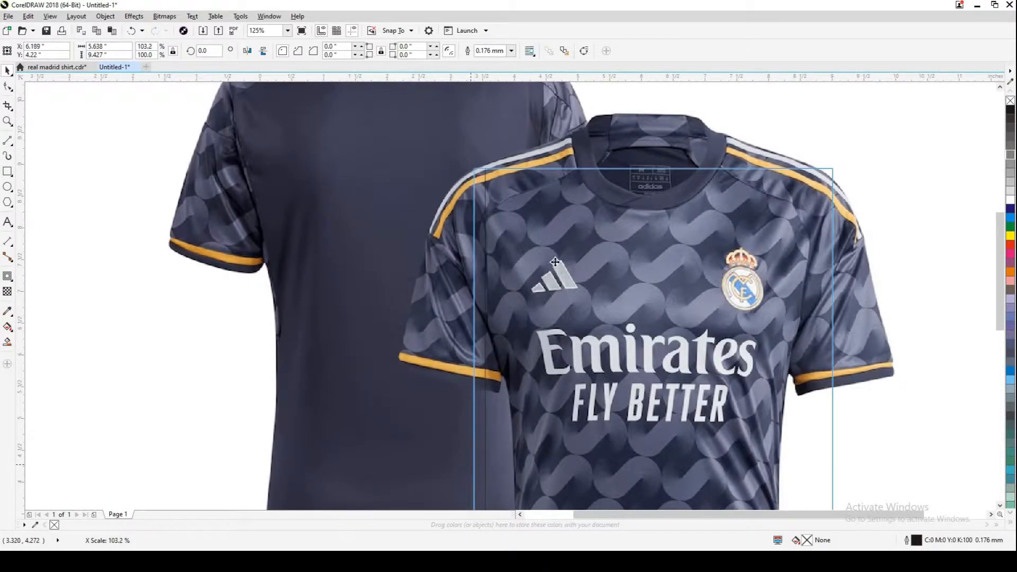
scroll(609, 407, down, 5)
scroll(610, 407, up, 3)
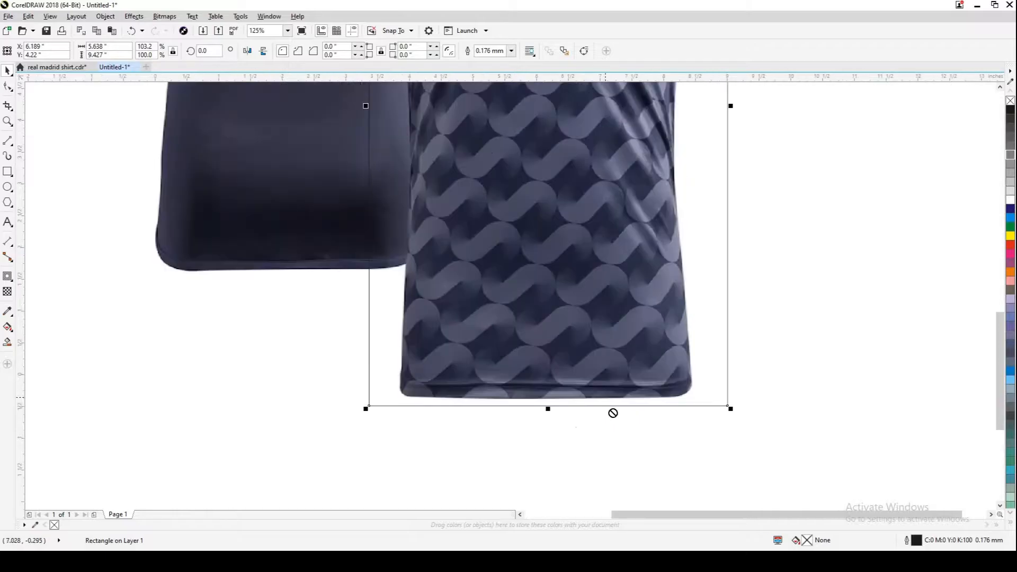
drag(612, 414, 604, 413)
click(513, 310)
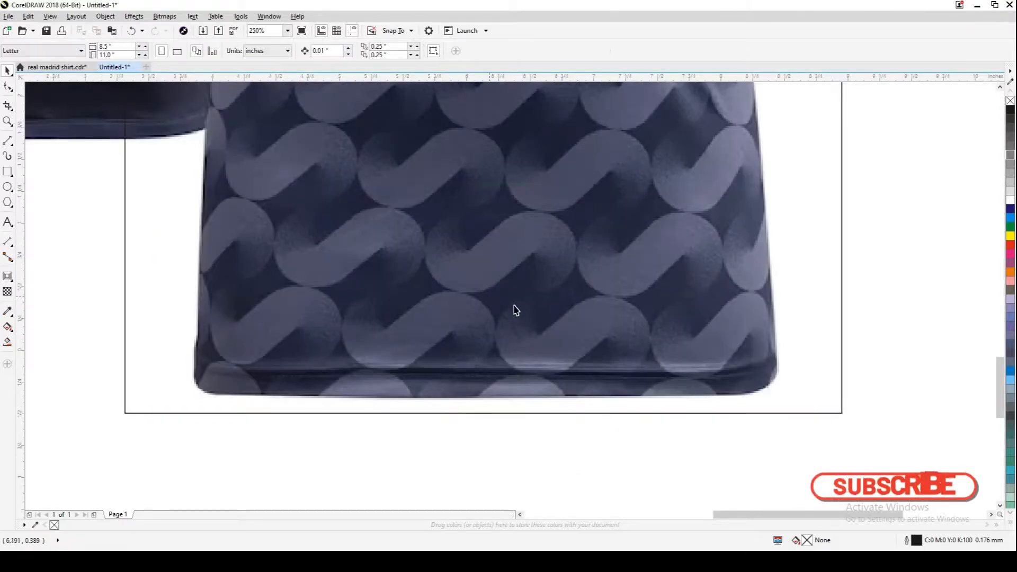
Set the nudge distance to 10 inches and nudge the jersey-sized rectangle one increment to the right, off the artwork
scroll(698, 291, down, 3)
click(690, 289)
key(shift+n)
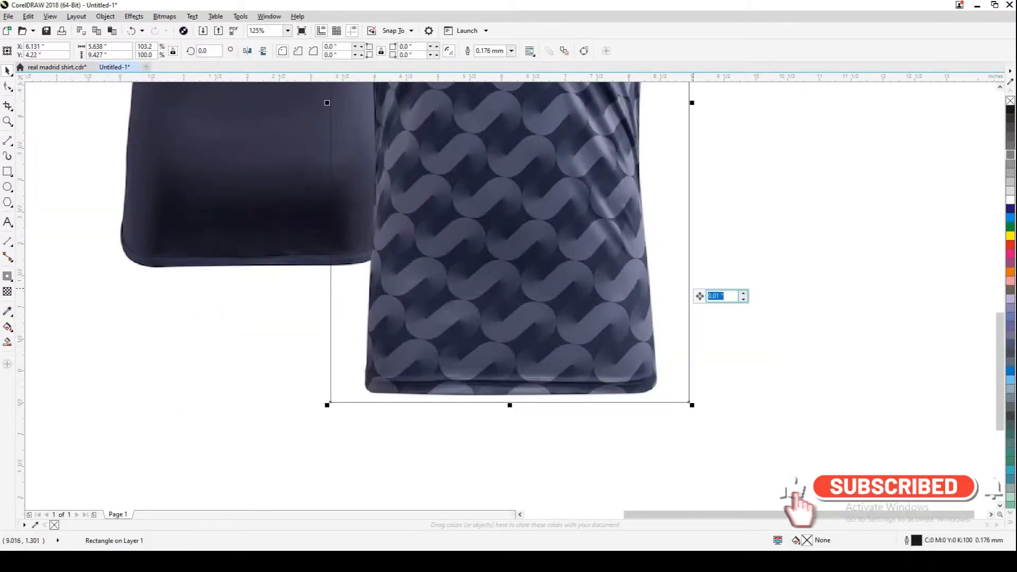
key(Return)
key(Right)
click(544, 301)
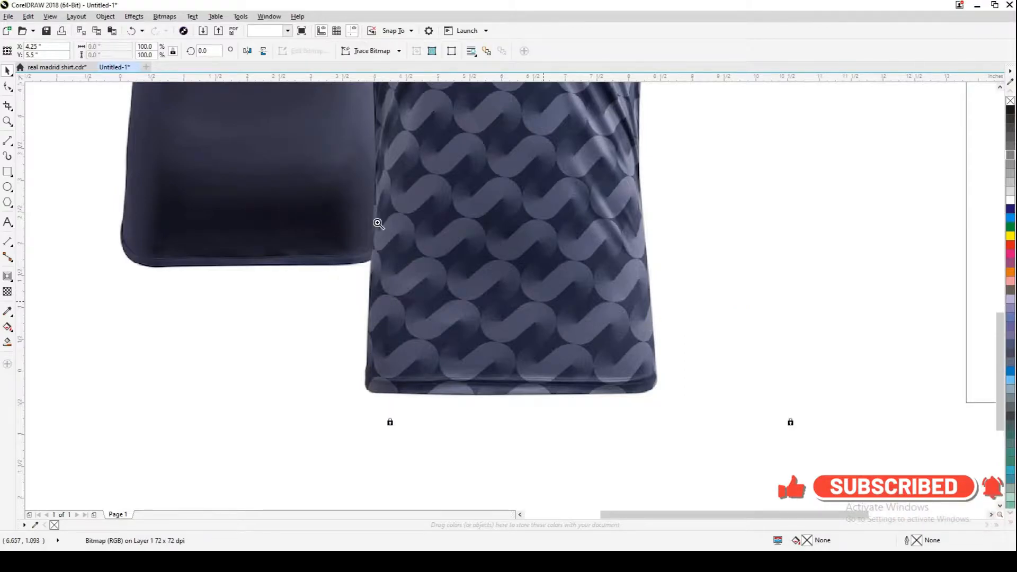
click(681, 415)
Place two vertical and two horizontal guidelines at the outer edges of one S-shaped motif near the jersey's lower part
scroll(615, 301, up, 4)
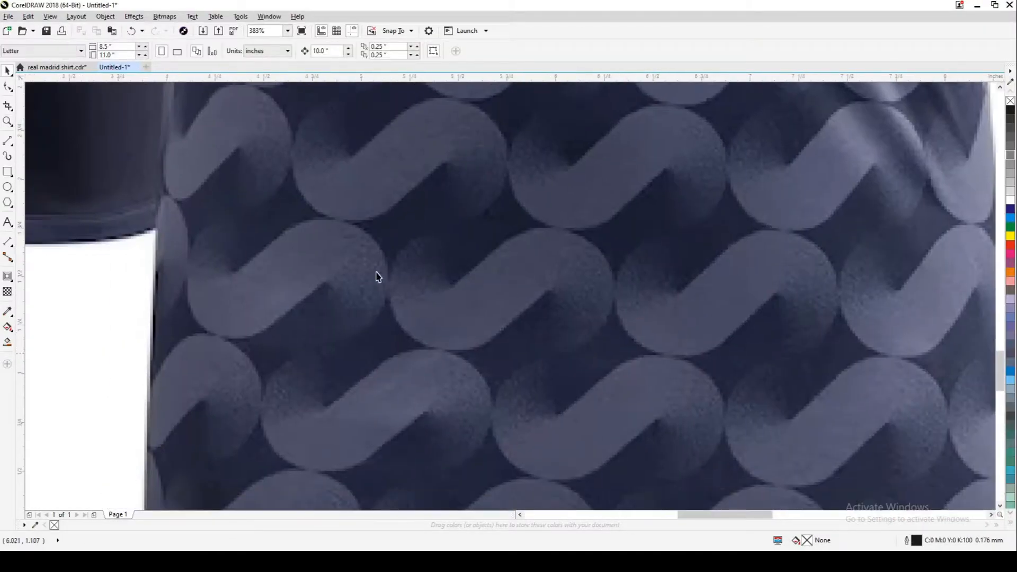
scroll(454, 337, up, 3)
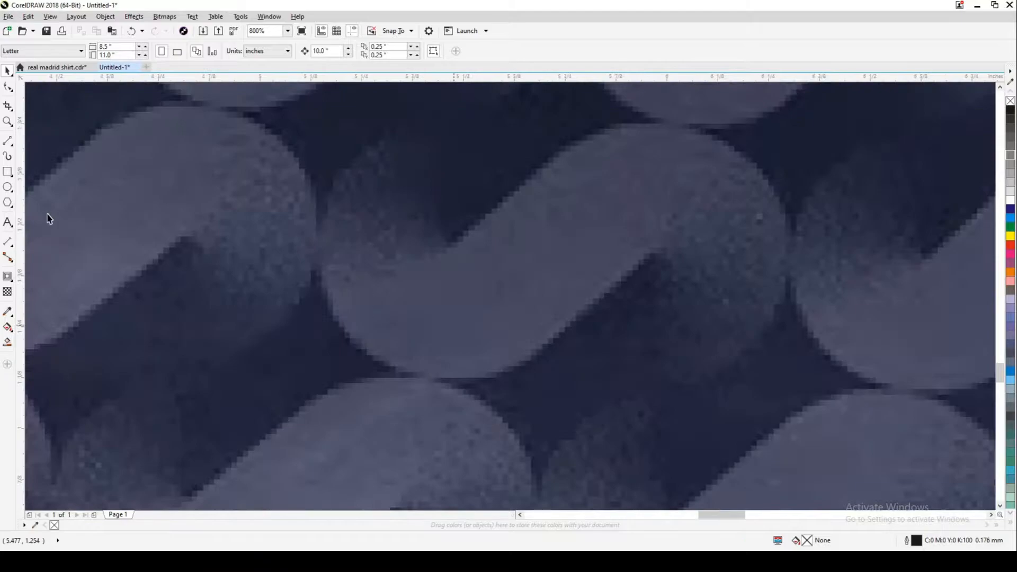
click(411, 30)
click(388, 78)
drag(19, 246, 306, 307)
drag(19, 267, 777, 316)
drag(656, 77, 655, 165)
drag(443, 77, 443, 425)
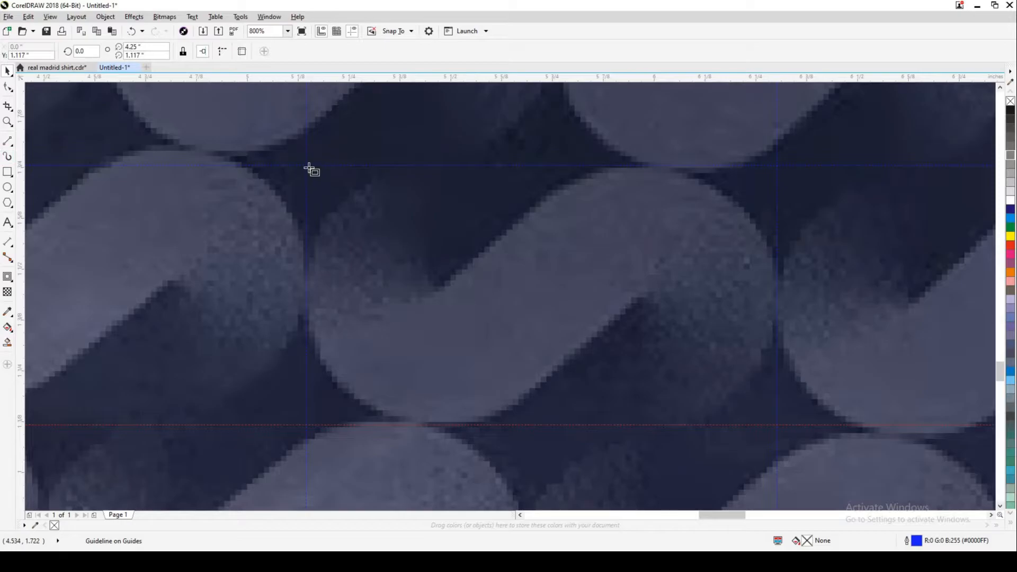
Draw a rectangle about 1.158 by 0.638 inches within the four guidelines around the motif and give it a yellow outline
drag(309, 169, 792, 424)
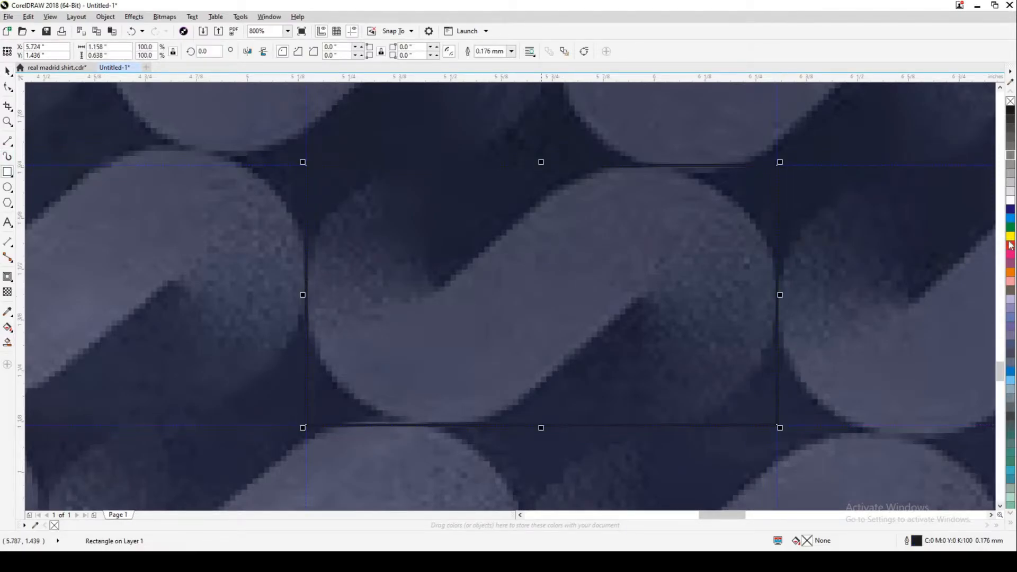
scroll(540, 253, down, 1)
right_click(1010, 236)
Draw a vertical line across the motif and center it horizontally on the yellow rectangle
click(8, 141)
drag(514, 149, 514, 435)
key(space)
shift+click(574, 285)
key(c)
key(Escape)
Give the vertical center line a bright blue outline
key(F2)
drag(434, 161, 670, 347)
click(483, 153)
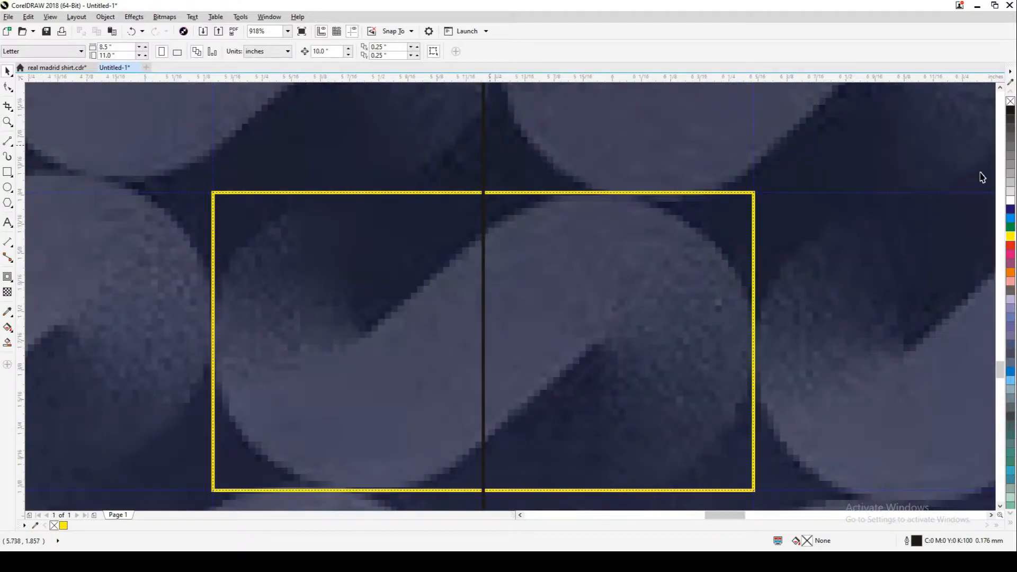
right_click(1010, 219)
key(F3)
key(Escape)
Round the yellow rectangle's two left corners to about 0.31 inches to follow the motif's curved end
key(F2)
drag(313, 179, 630, 453)
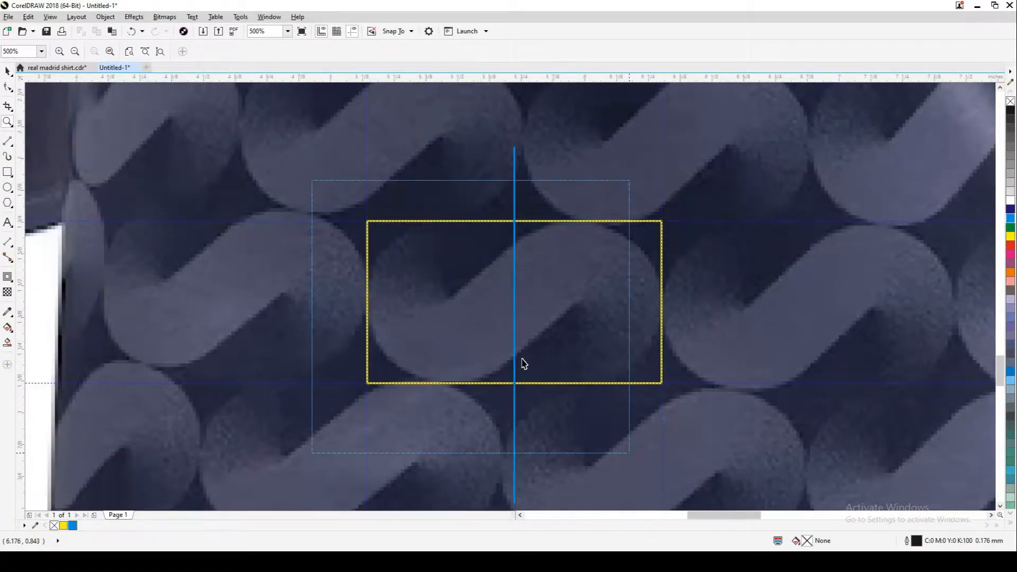
scroll(448, 255, down, 1)
scroll(440, 248, up, 1)
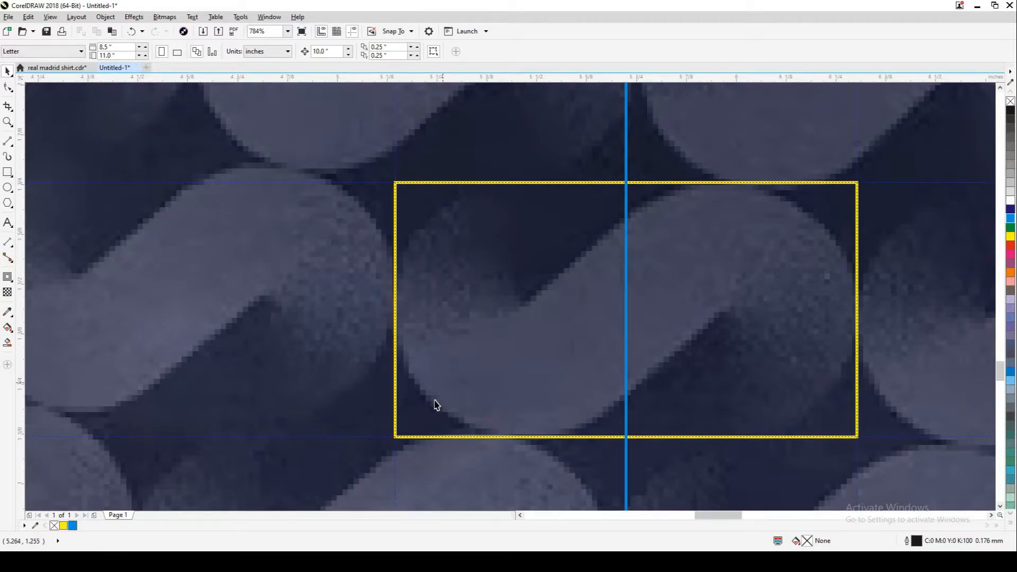
click(11, 92)
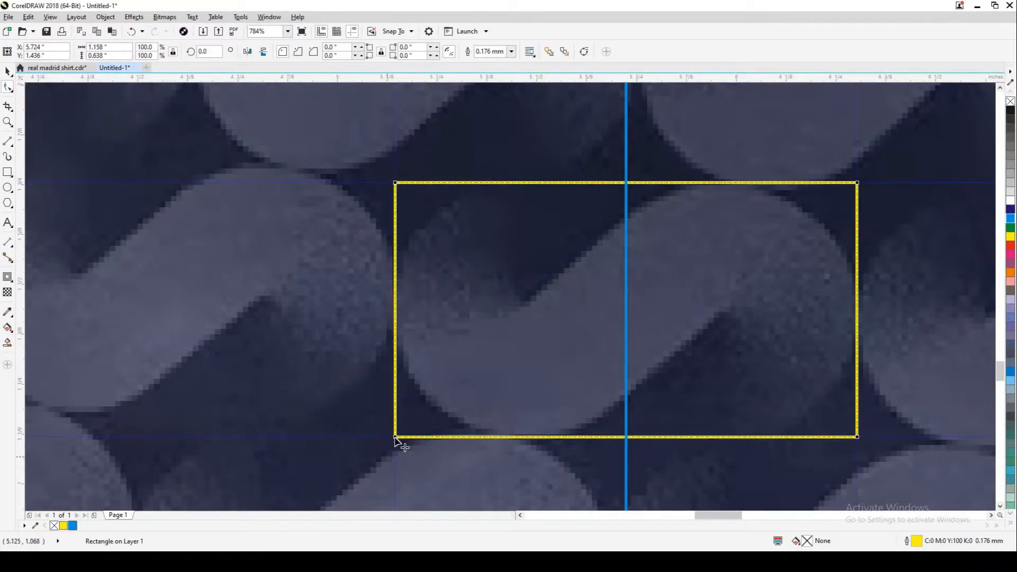
drag(480, 437, 517, 437)
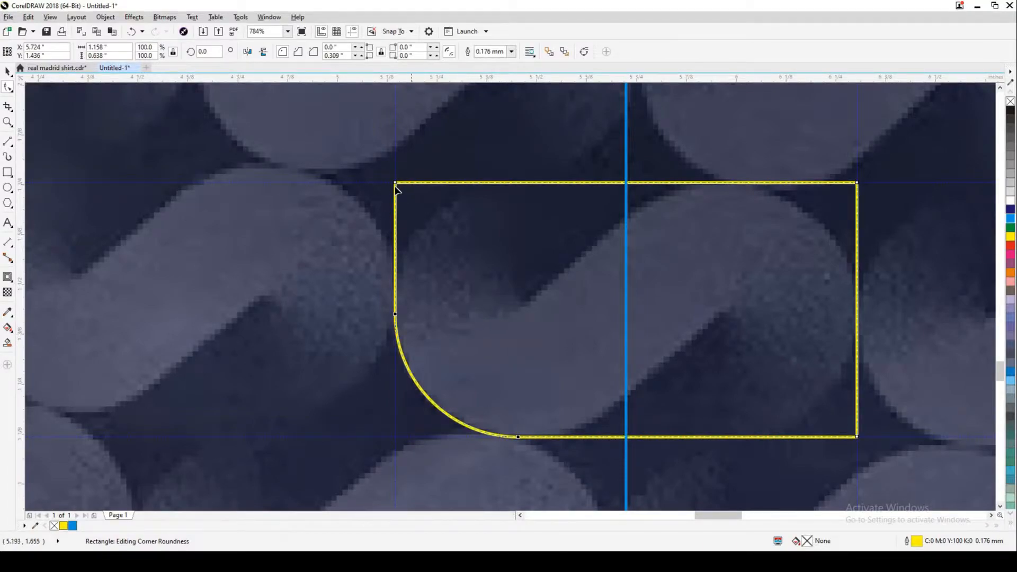
drag(514, 277, 573, 458)
key(space)
key(Escape)
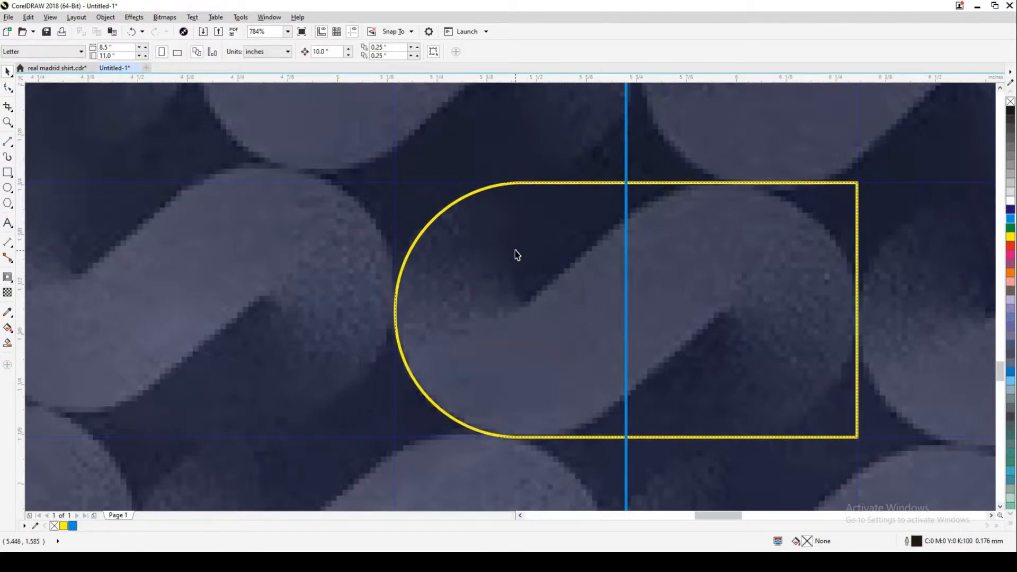
Draw a closed B-spline shape about 0.47 by 0.49 inches over the motif's upper dark notch and outline it yellow
key(F5)
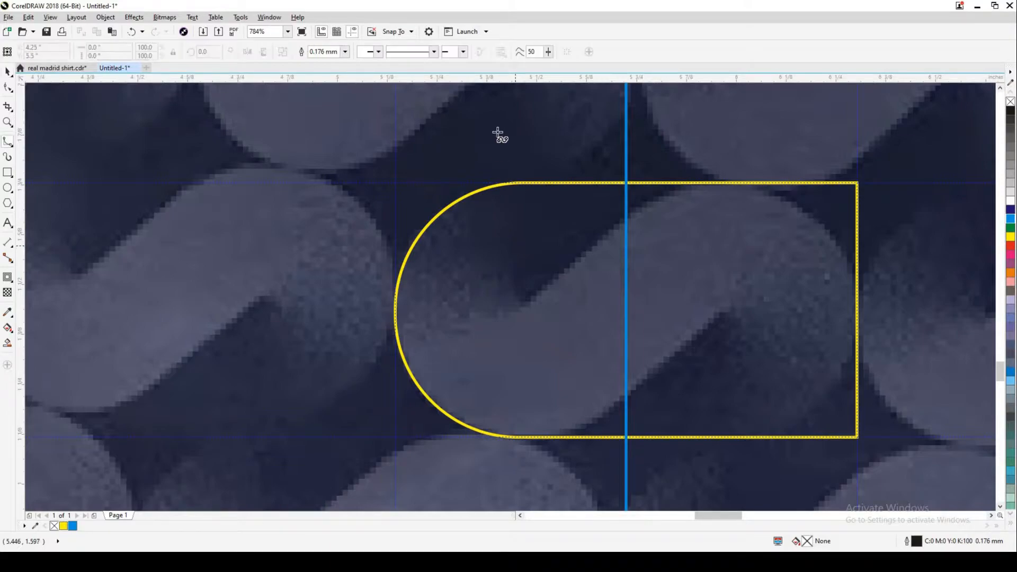
click(494, 129)
click(496, 170)
click(504, 254)
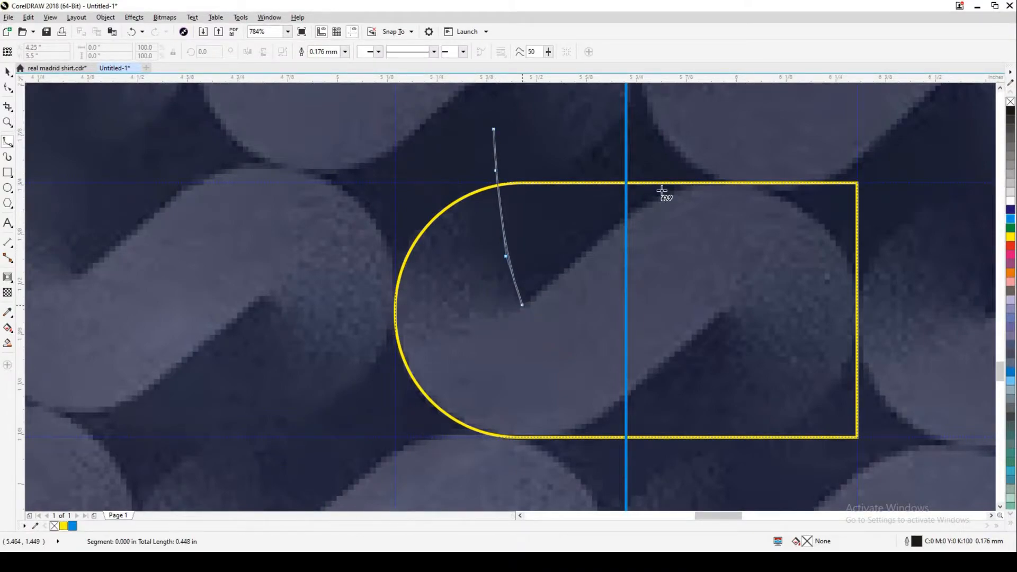
click(677, 153)
click(547, 109)
click(495, 117)
click(494, 130)
scroll(510, 154, down, 1)
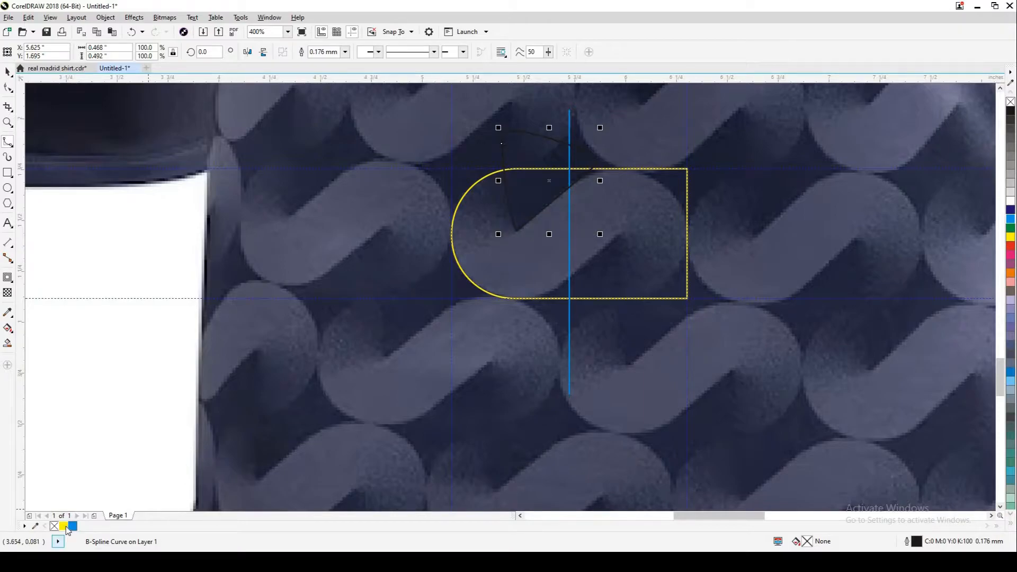
key(space)
click(644, 316)
Draw a closed B-spline shape about 0.71 by 0.62 inches along the motif's lower diagonal edge and around the dark notch below
scroll(489, 245, up, 1)
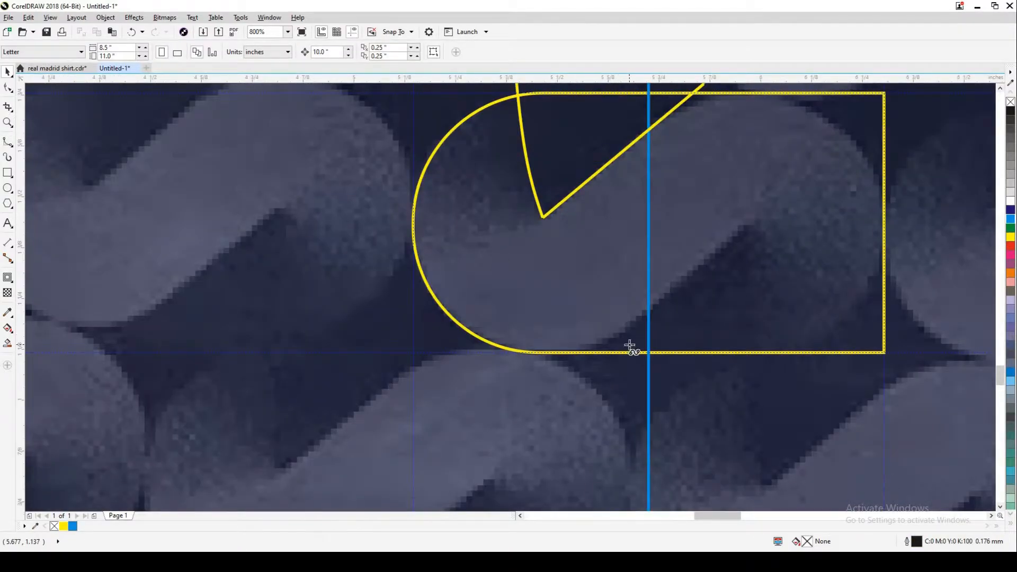
key(space)
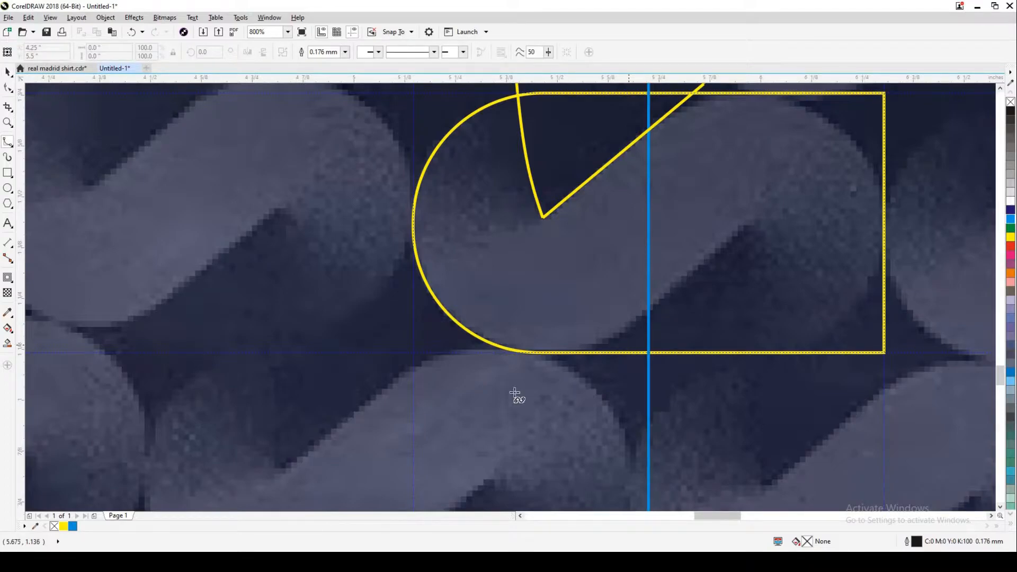
click(511, 414)
click(516, 383)
click(540, 363)
click(569, 358)
click(609, 341)
click(751, 223)
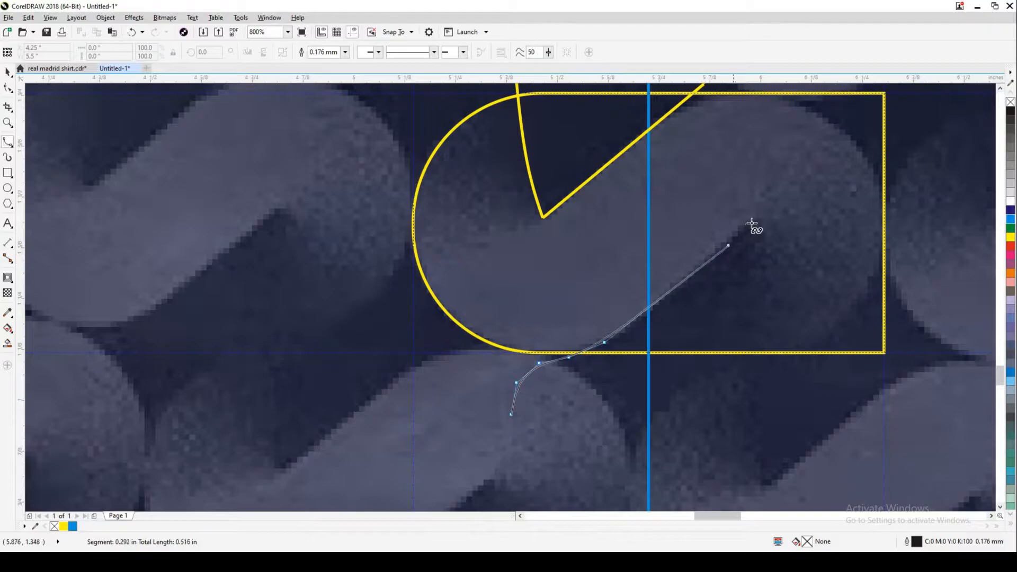
click(774, 290)
click(816, 422)
click(738, 461)
click(595, 479)
click(529, 463)
click(514, 445)
click(511, 414)
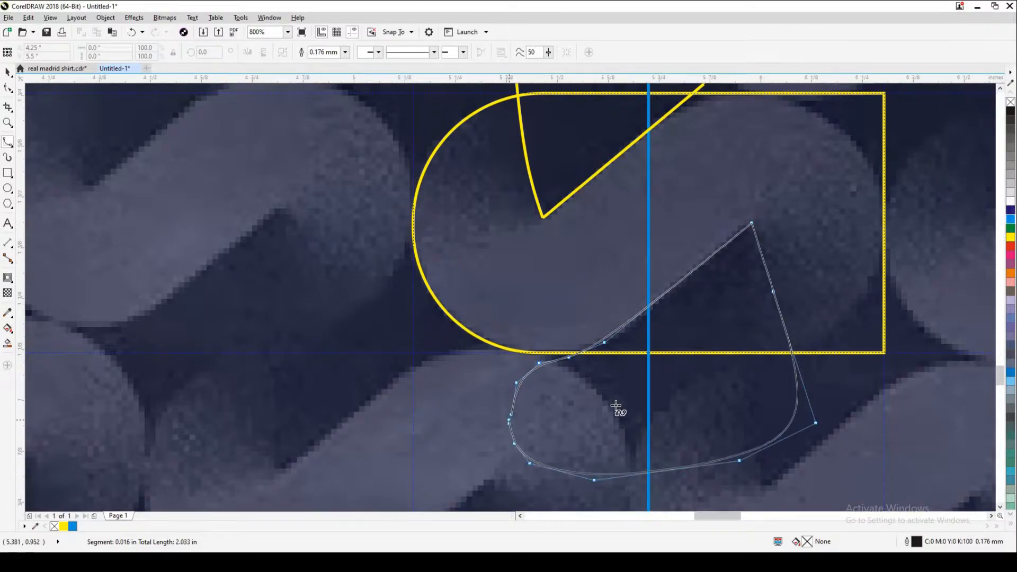
click(616, 406)
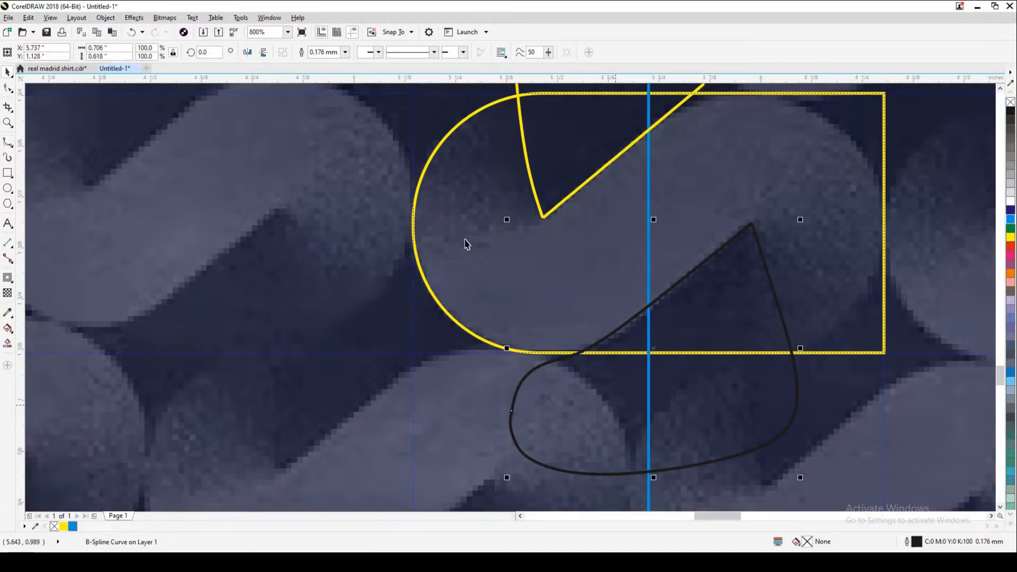
Smart-fill the region enclosed in the motif's left half and delete the two B-spline construction shapes
click(477, 286)
scroll(478, 286, down, 1)
key(space)
click(563, 355)
key(Delete)
click(518, 173)
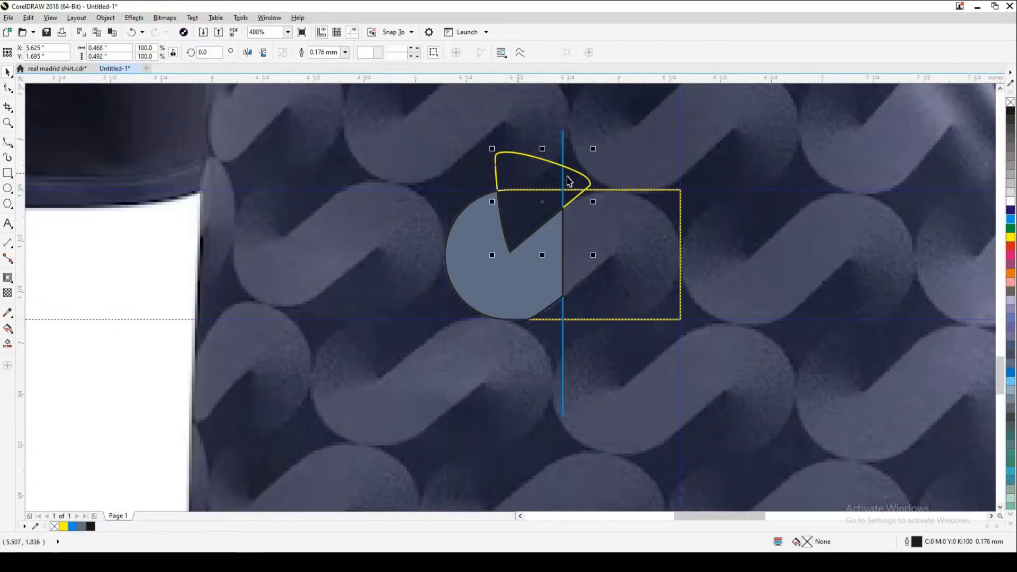
key(Delete)
click(563, 177)
key(Delete)
drag(531, 212, 569, 170)
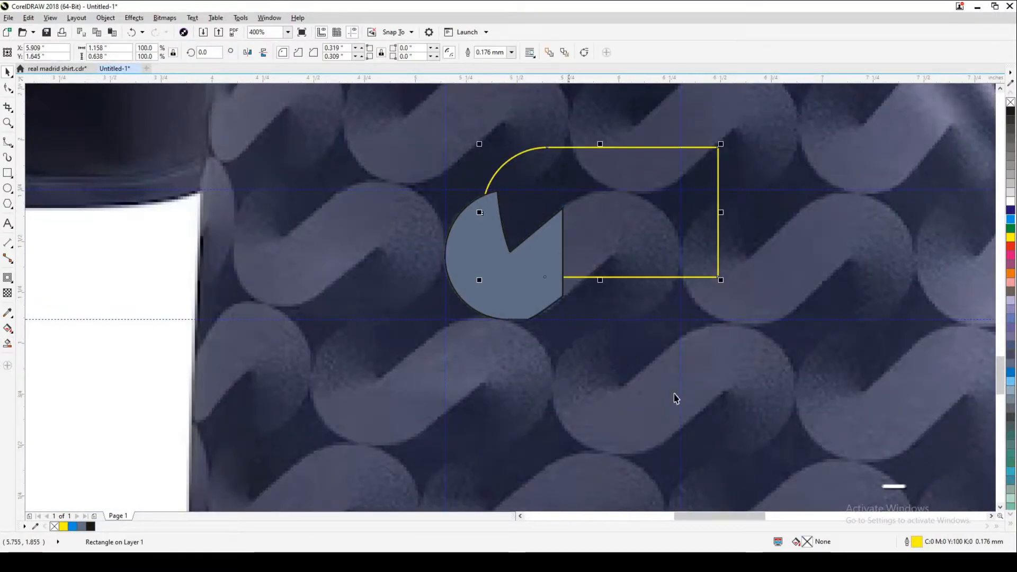
key(ctrl+z)
key(ctrl+z)
Delete the yellow construction rectangle around the motif
click(638, 257)
key(Delete)
Remove the corner node on the filled shape's bottom edge and adjust the neighboring handle so the curve follows the motif smoothly
key(z)
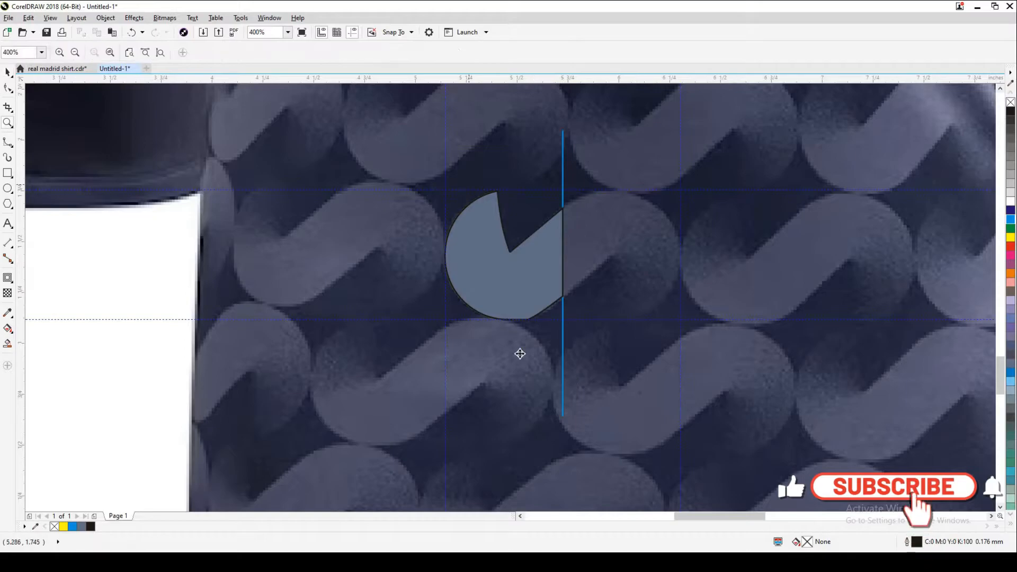
drag(520, 354, 571, 365)
click(485, 396)
scroll(485, 398, up, 1)
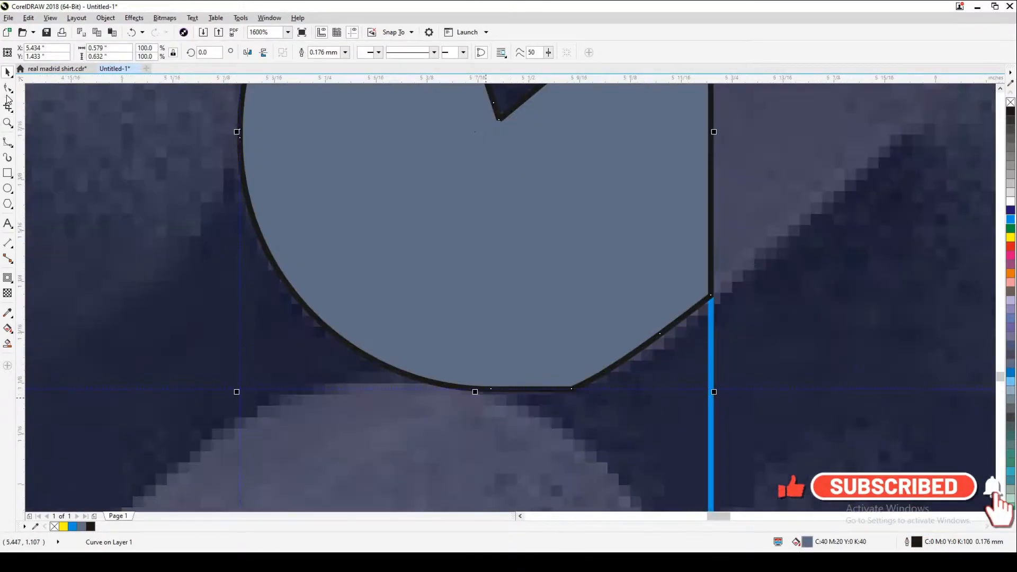
key(F10)
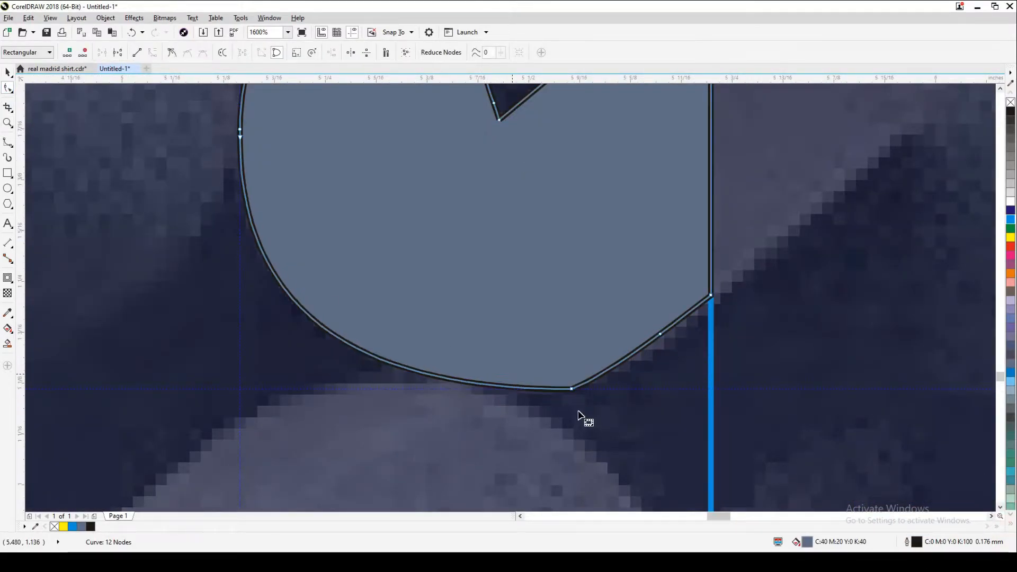
double_click(572, 388)
click(660, 334)
drag(585, 390, 570, 391)
key(ctrl+z)
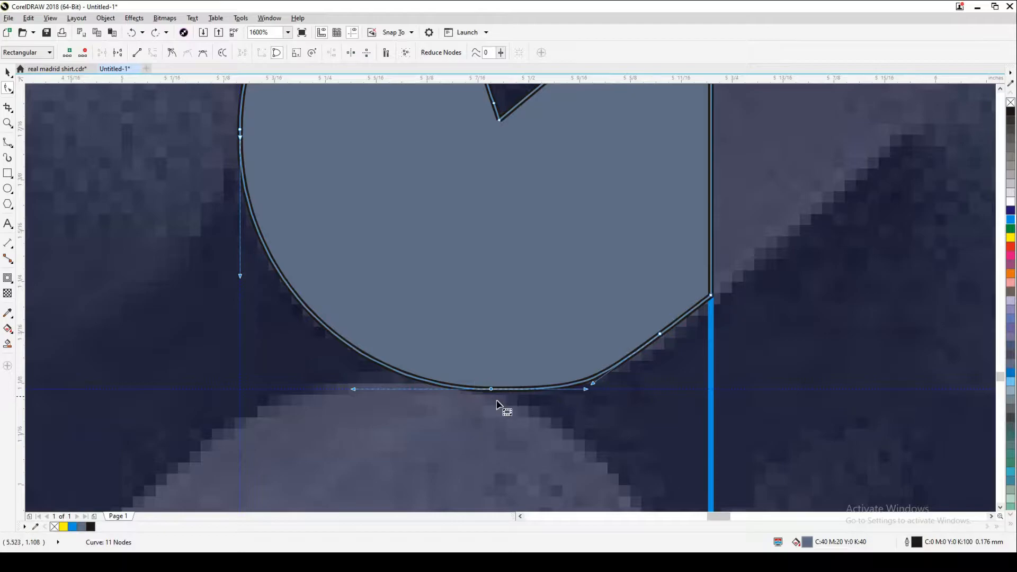
click(172, 53)
mouse_move(586, 389)
mouse_down()
mouse_move(566, 390)
mouse_move(599, 380)
mouse_up()
key(space)
click(415, 384)
scroll(415, 384, down, 2)
drag(448, 349, 545, 452)
key(ctrl+z)
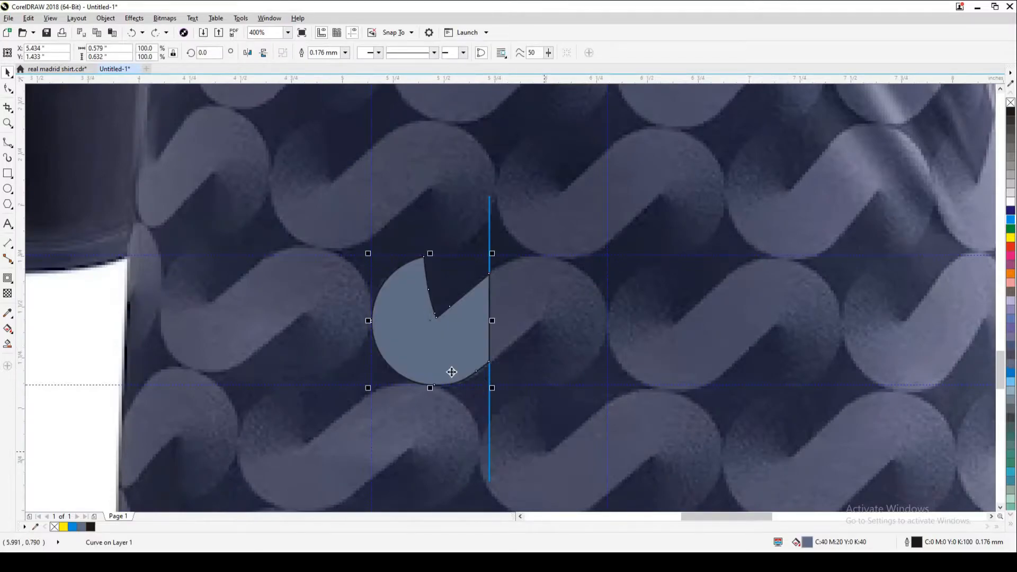
Give the half-motif shape a yellow hairline outline and no fill
right_click(64, 527)
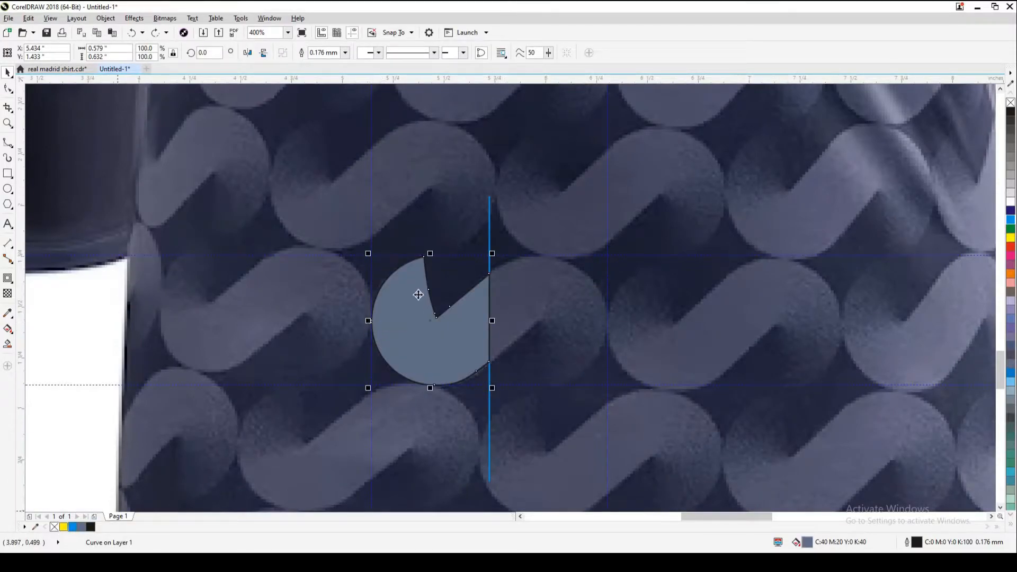
click(55, 527)
click(345, 53)
click(327, 70)
Create a copy of the half-motif shape mirrored horizontally and vertically, and align it at the center line to complete the S
drag(368, 321, 504, 346)
right_click(504, 346)
click(264, 53)
scroll(491, 284, up, 2)
drag(485, 262, 483, 261)
scroll(582, 314, down, 2)
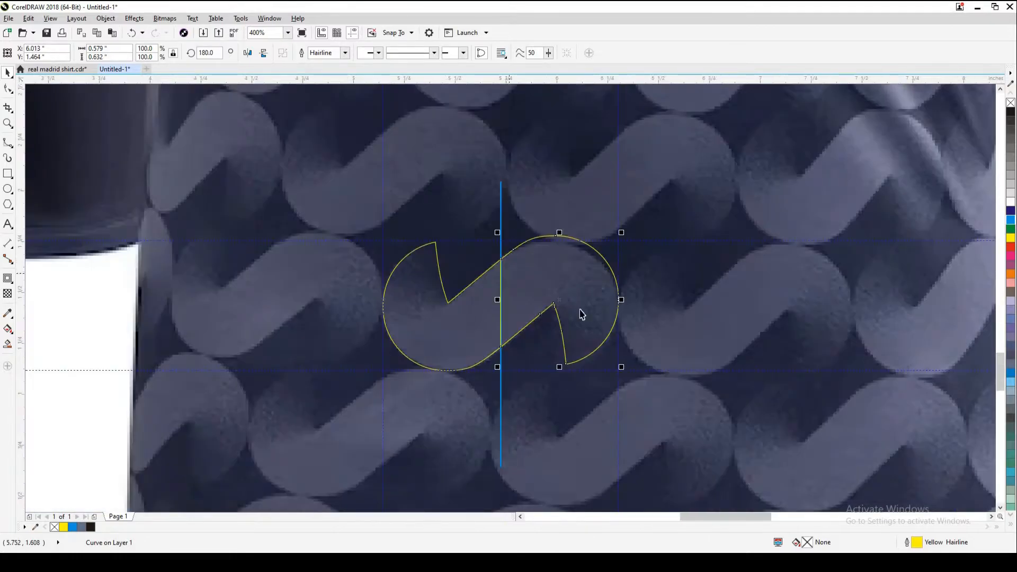
click(575, 259)
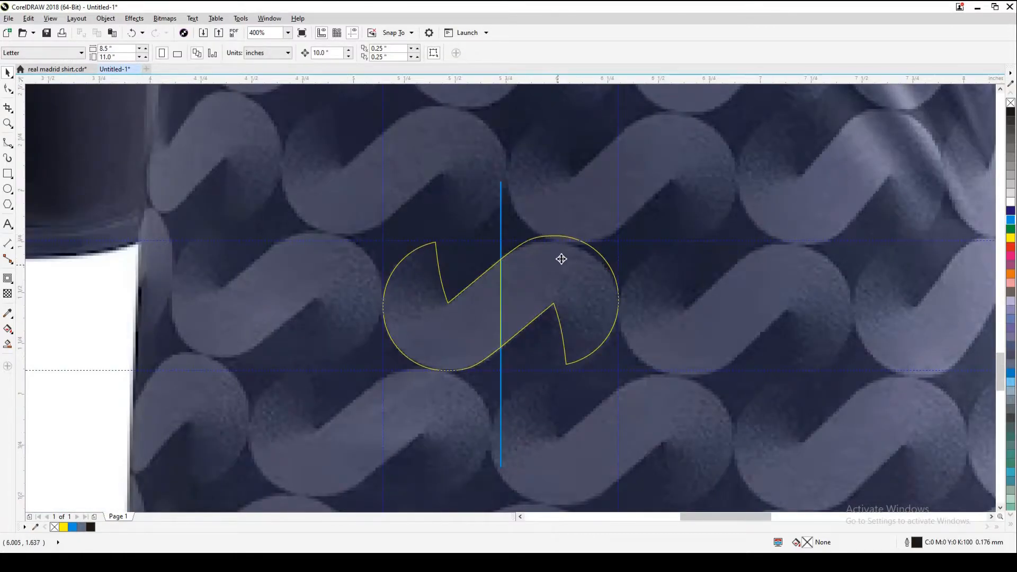
Remove the mirrored copy so only the left half-motif outline remains beside the center line
click(562, 259)
scroll(562, 257, up, 1)
scroll(554, 227, up, 1)
scroll(554, 228, down, 2)
key(ctrl+z)
Try to move the half-motif outline sideways with a nudge distance of 5 inches
key(shift+F2)
click(627, 281)
click(552, 282)
drag(551, 282, 628, 282)
text(n5)
key(Return)
key(Right)
scroll(635, 288, down, 1)
key(ctrl+z)
Set the nudge distance to 1 inch and shift the half-motif outline one nudge to the left
key(shift+n)
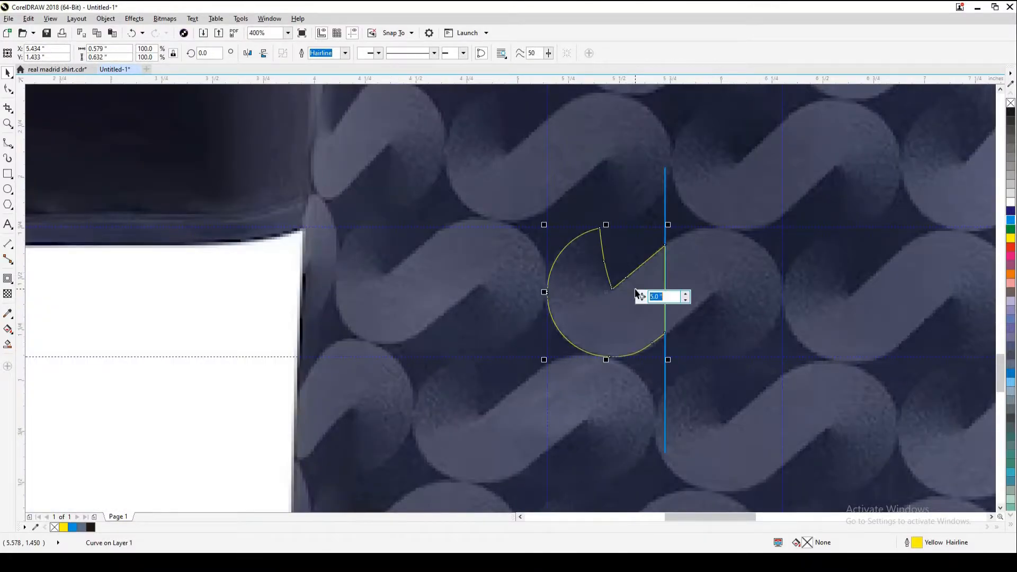
text(1)
key(Return)
key(Left)
key(F2)
drag(368, 186, 772, 445)
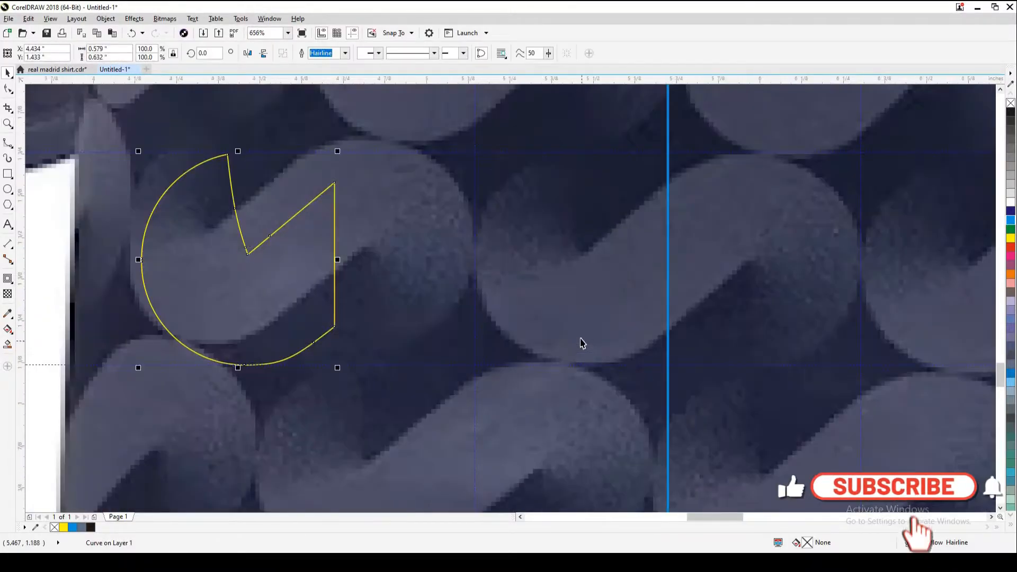
Fill the half-motif with the motif's sampled gray-blue (#484A61) and remove its outline
click(581, 343)
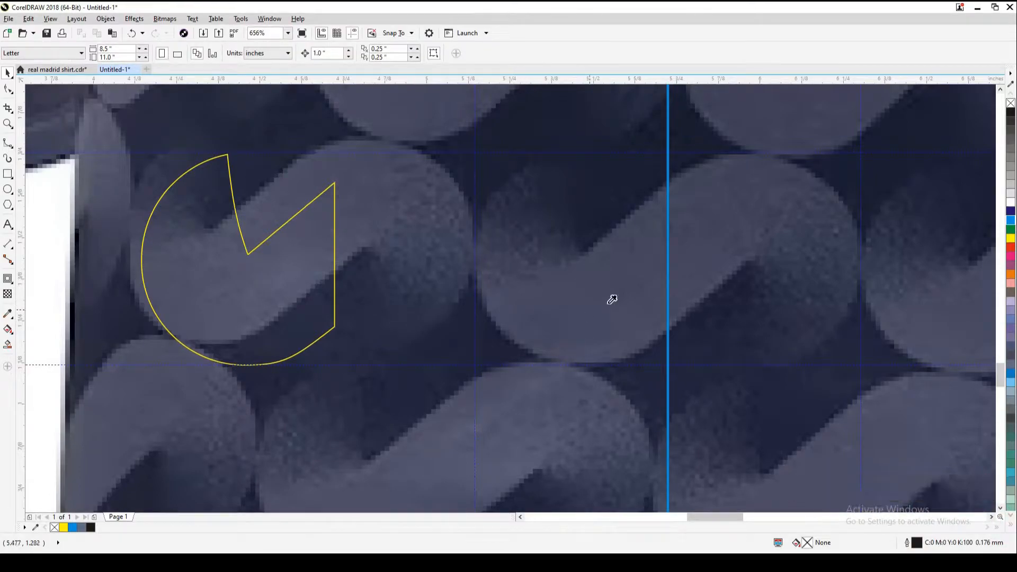
click(261, 288)
click(293, 278)
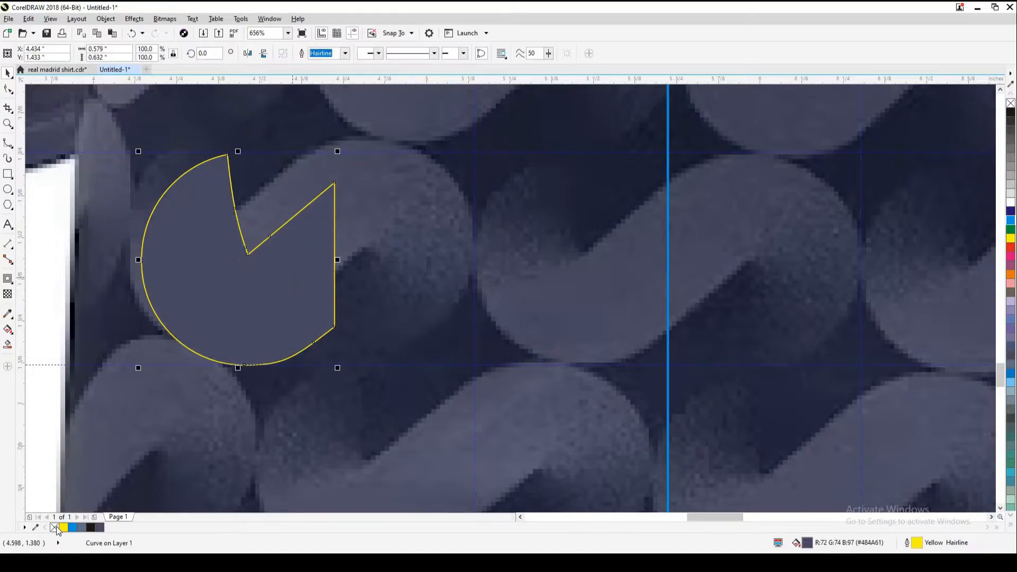
right_click(55, 528)
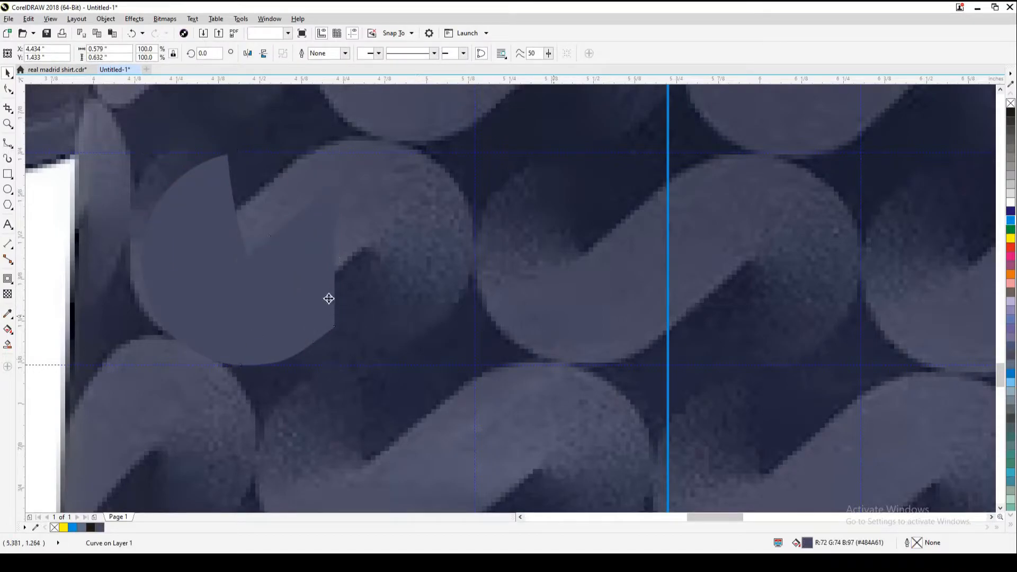
Paste a duplicate of the filled half-motif directly on top of the original shape
key(ctrl+z)
key(ctrl+v)
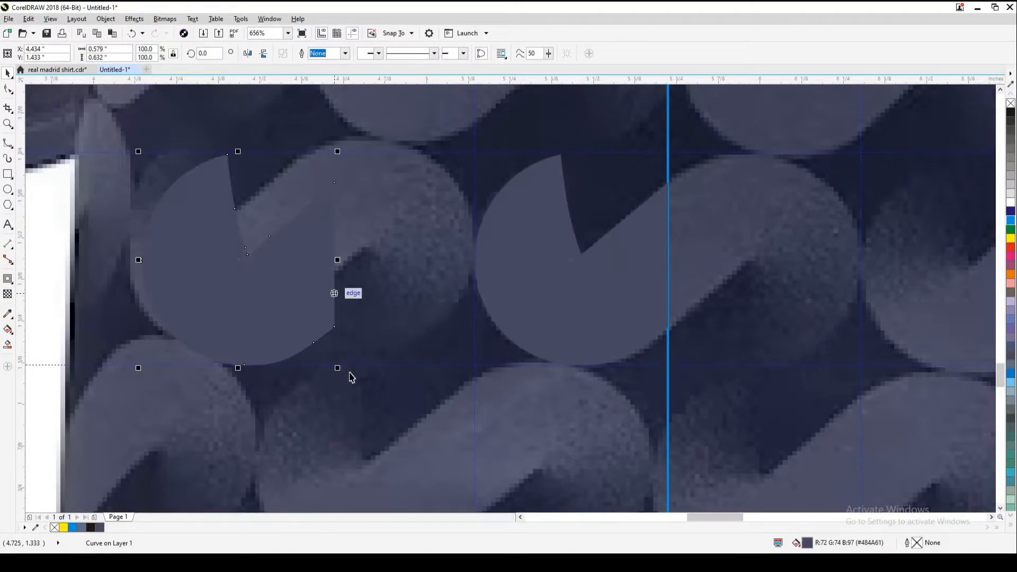
click(396, 298)
click(260, 317)
drag(259, 318, 431, 317)
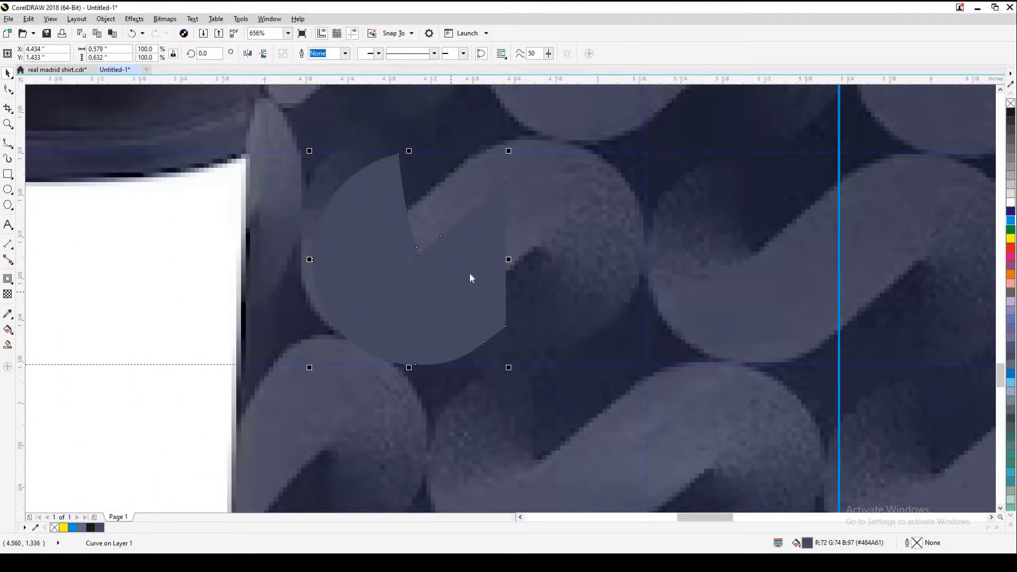
Give the duplicate a linear fountain fill and set its end color's transparency to 100%
key(F11)
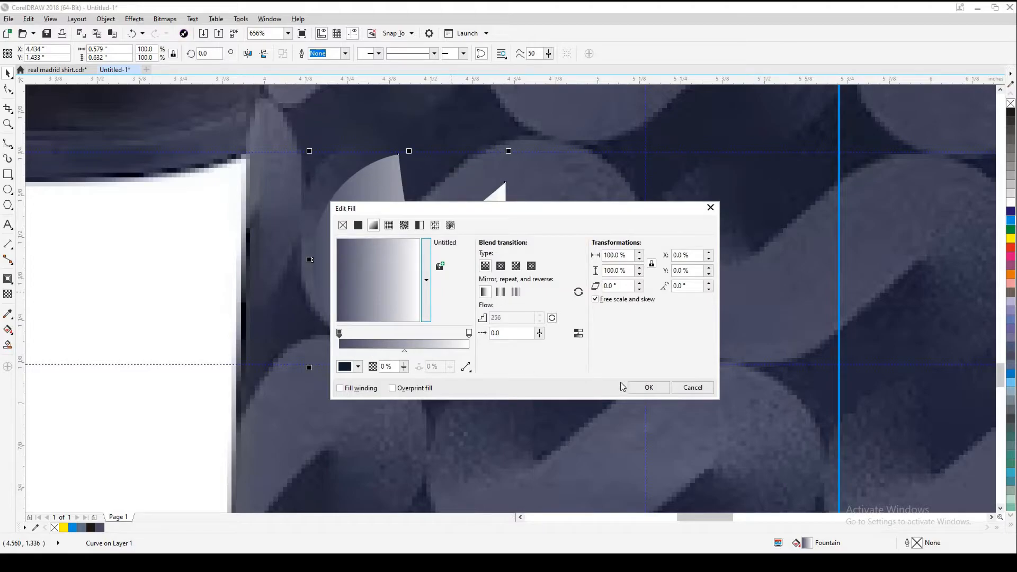
key(Return)
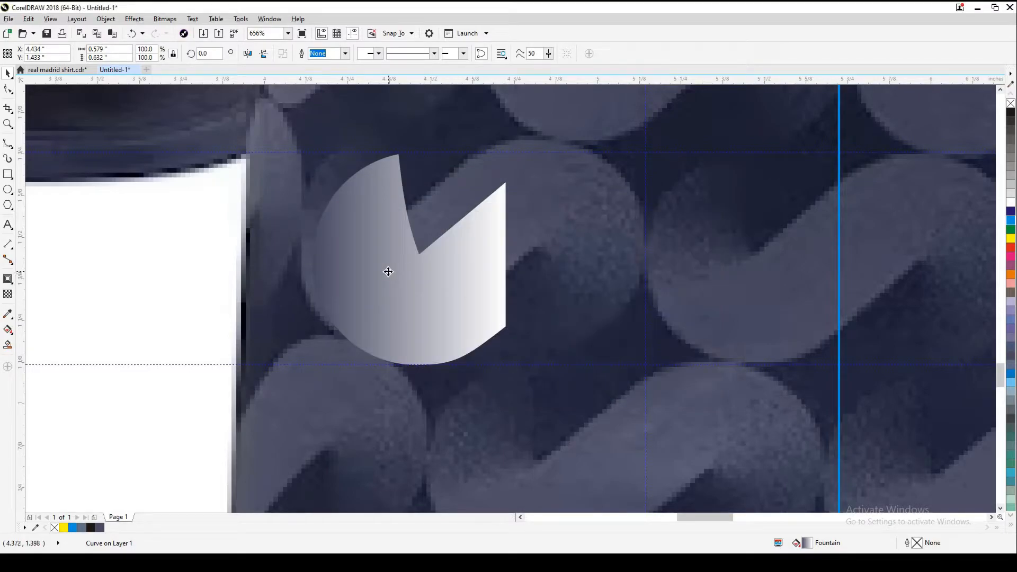
key(g)
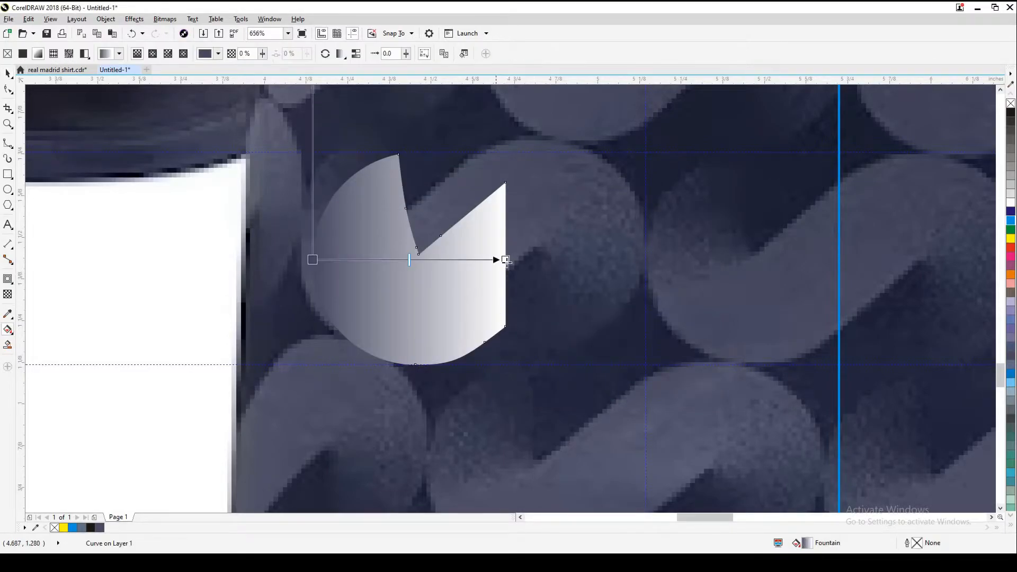
click(526, 281)
text(100)
key(Return)
key(space)
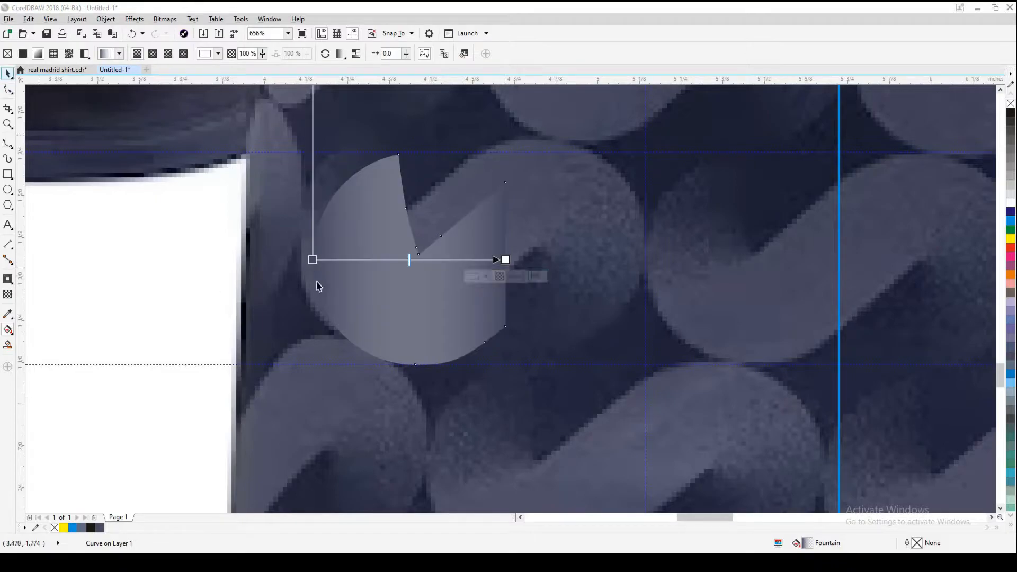
Set the gradient's start color to the dark navy sampled from the jersey background (#222536)
key(F11)
click(322, 310)
click(329, 344)
click(364, 370)
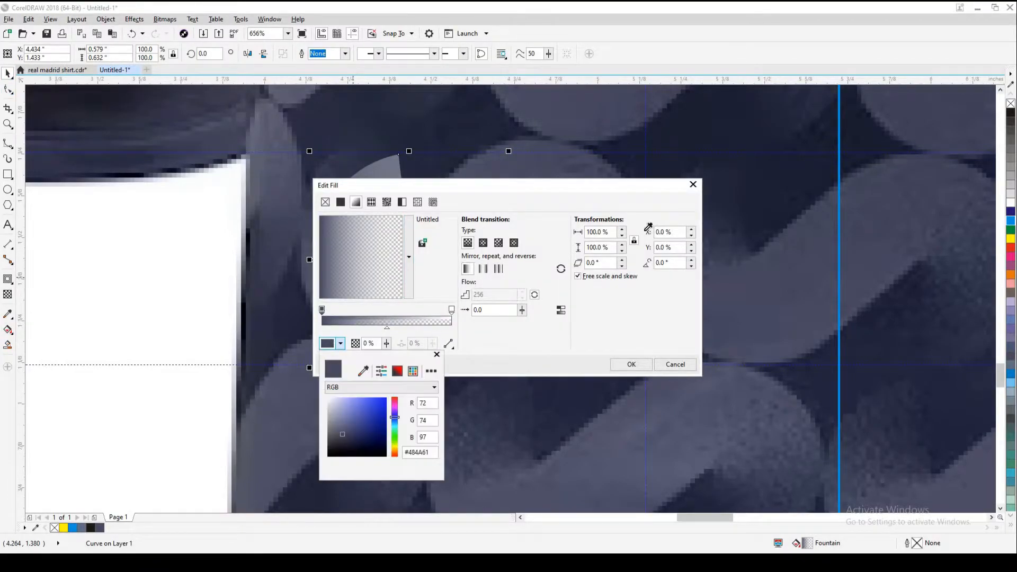
click(784, 170)
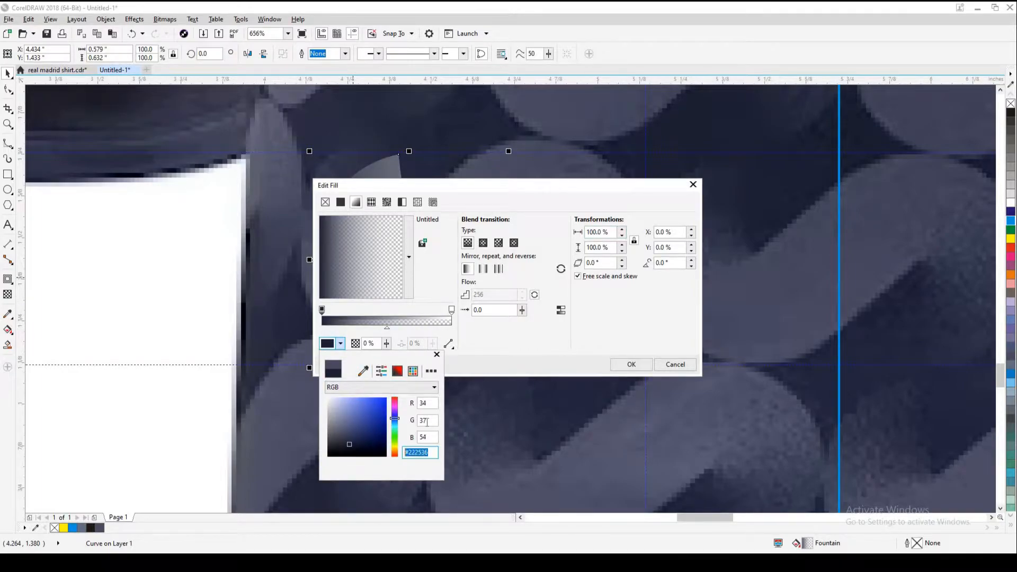
Set the gradient's transparent end color to RGB 34, 37, 54 and apply the fill
click(452, 310)
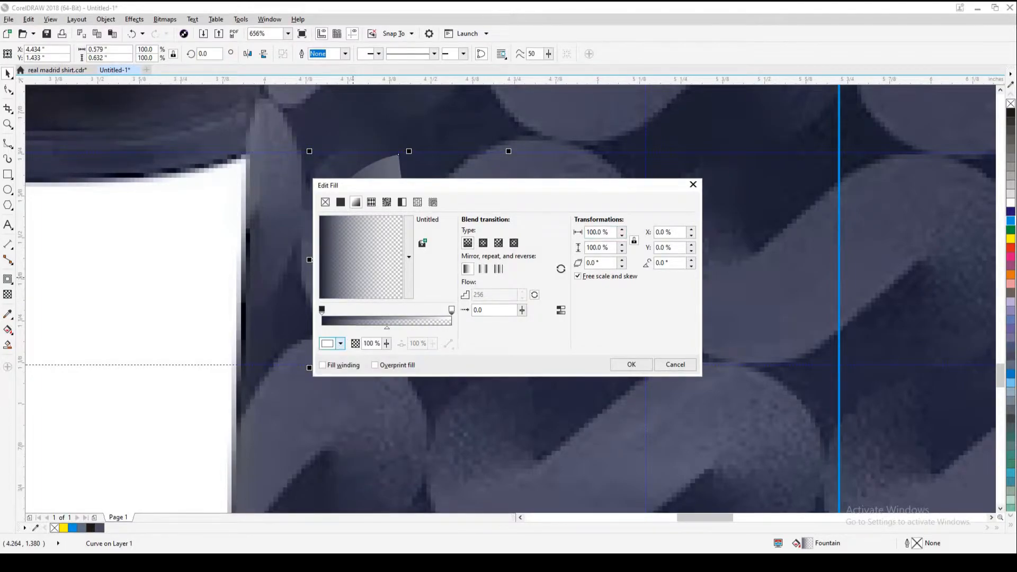
click(329, 344)
key(Return)
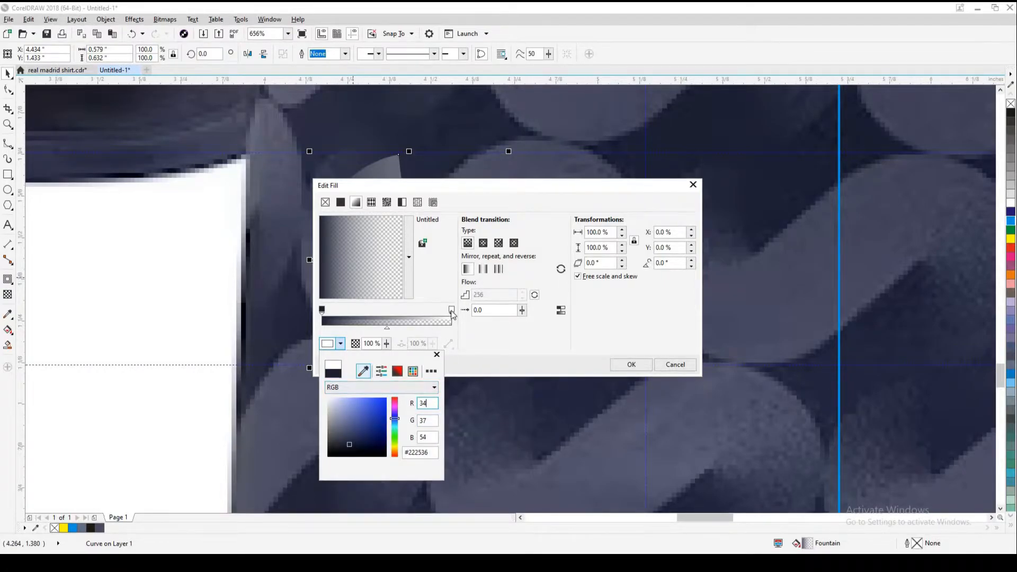
click(329, 345)
click(329, 344)
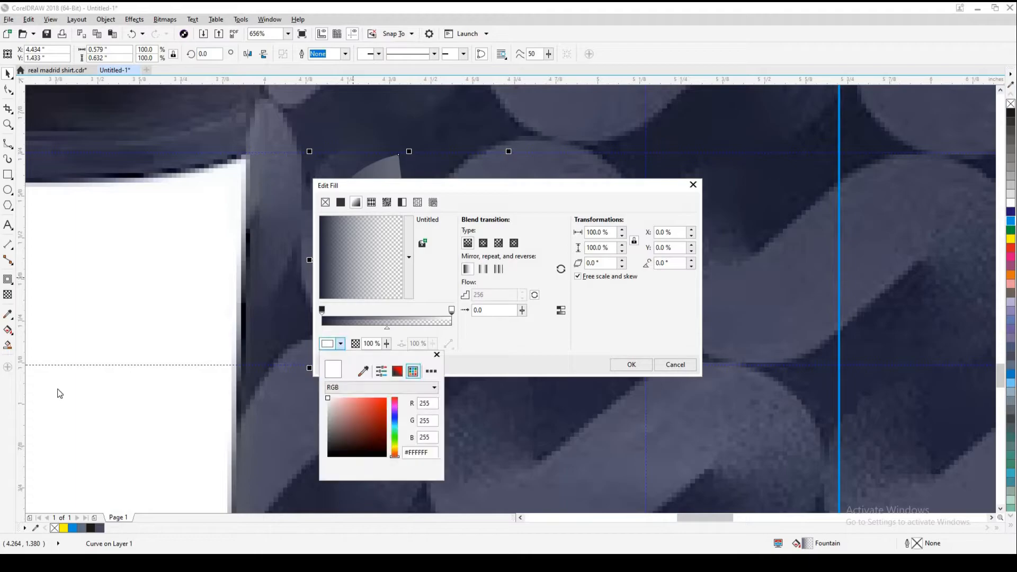
text(34)
key(Tab)
text(37)
key(Tab)
text(54)
key(Tab)
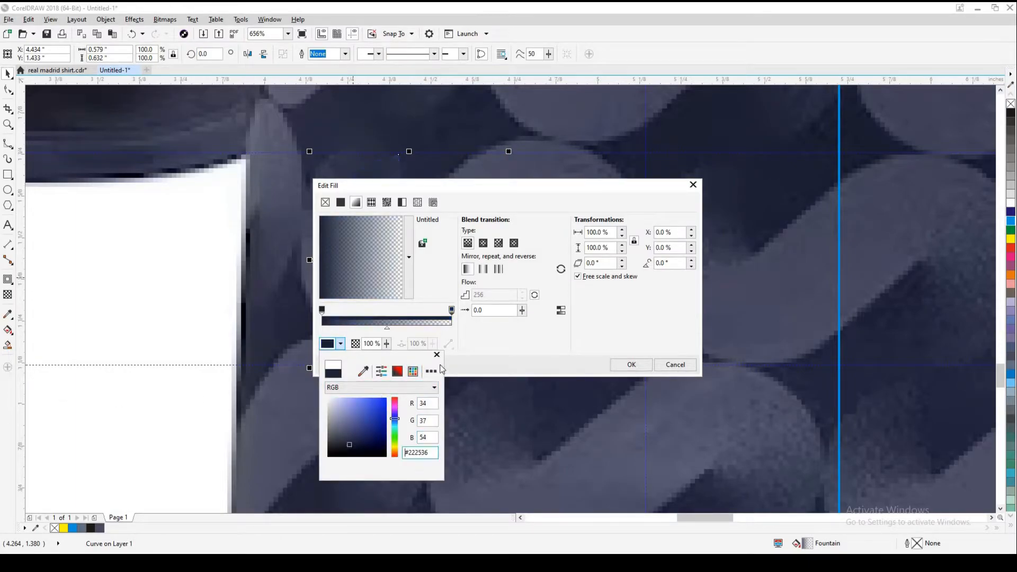
click(621, 366)
click(632, 365)
Angle the duplicate's gradient so the dark shade fades from the outer upper curve toward the inner body of the half-motif
key(g)
mouse_move(334, 165)
mouse_down()
mouse_move(389, 276)
mouse_move(387, 294)
mouse_move(384, 272)
mouse_up()
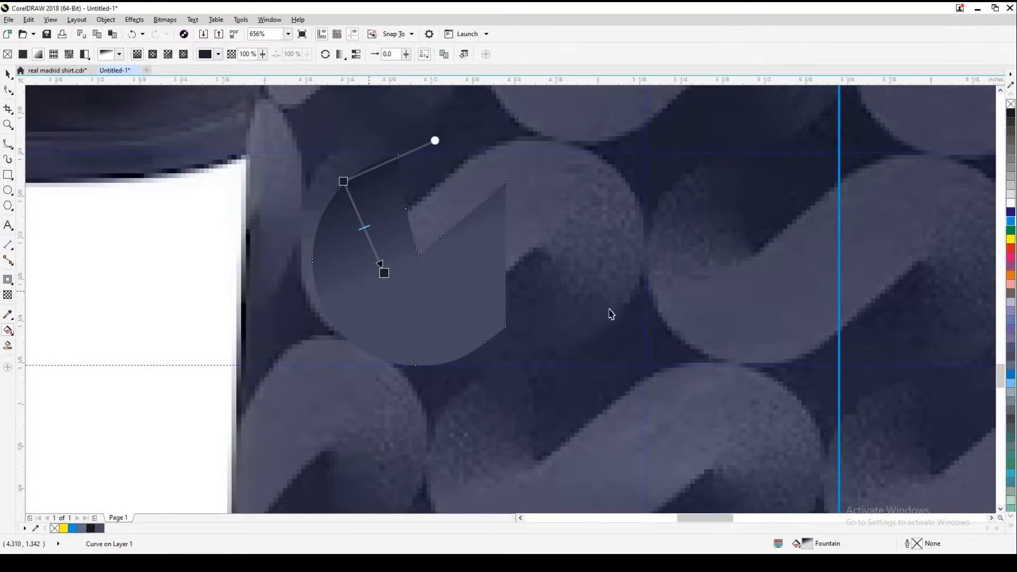
key(space)
drag(449, 274, 321, 306)
key(ctrl+z)
drag(387, 278, 407, 295)
key(space)
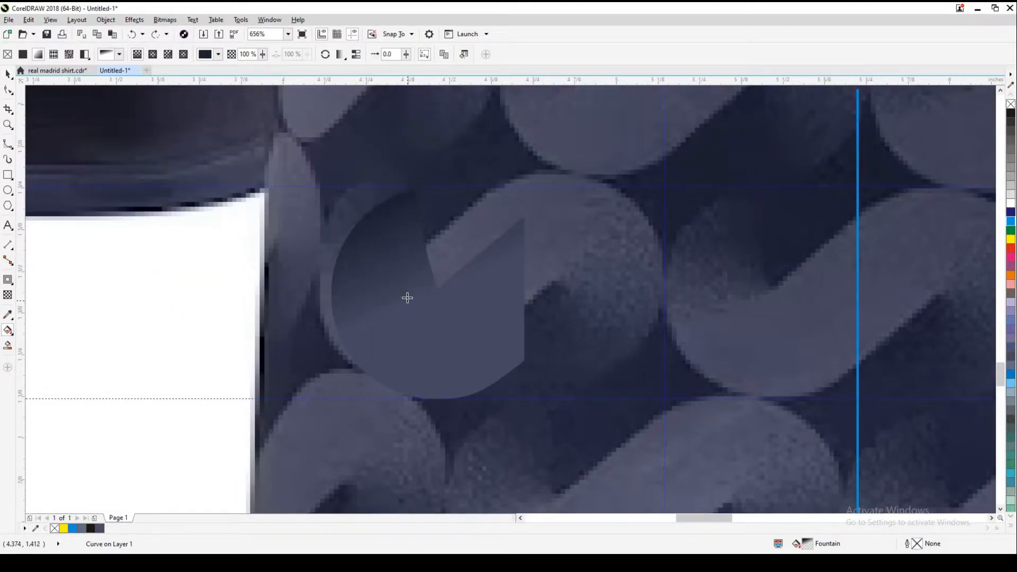
Draw a cutting shape along the motif's diagonal edge, trim the gradient duplicate with it to its upper part, and delete the cutter
key(F10)
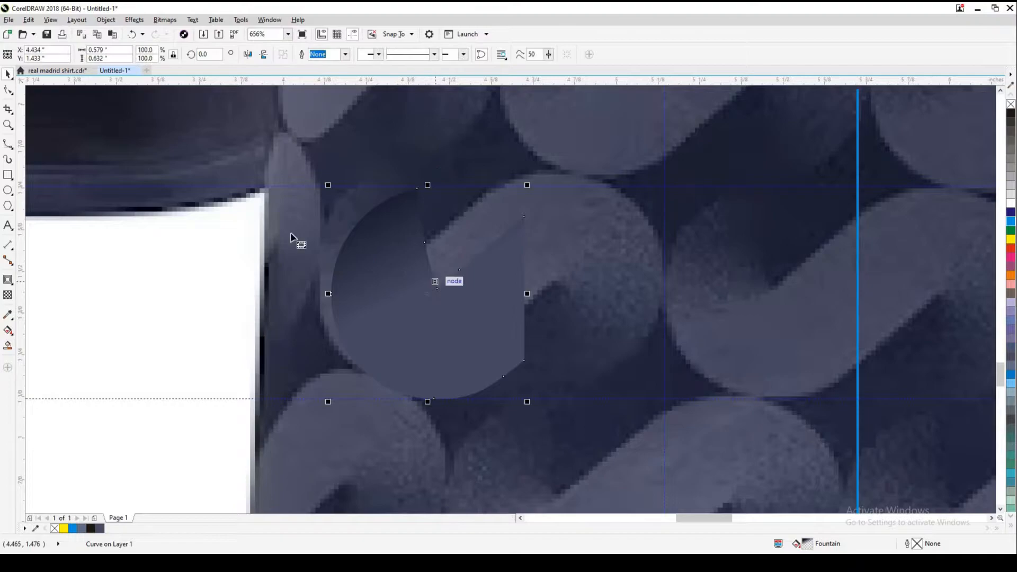
click(8, 174)
drag(524, 216, 285, 415)
click(497, 429)
key(space)
shift+click(407, 300)
click(318, 55)
click(415, 313)
key(Delete)
drag(360, 288, 223, 286)
key(ctrl+z)
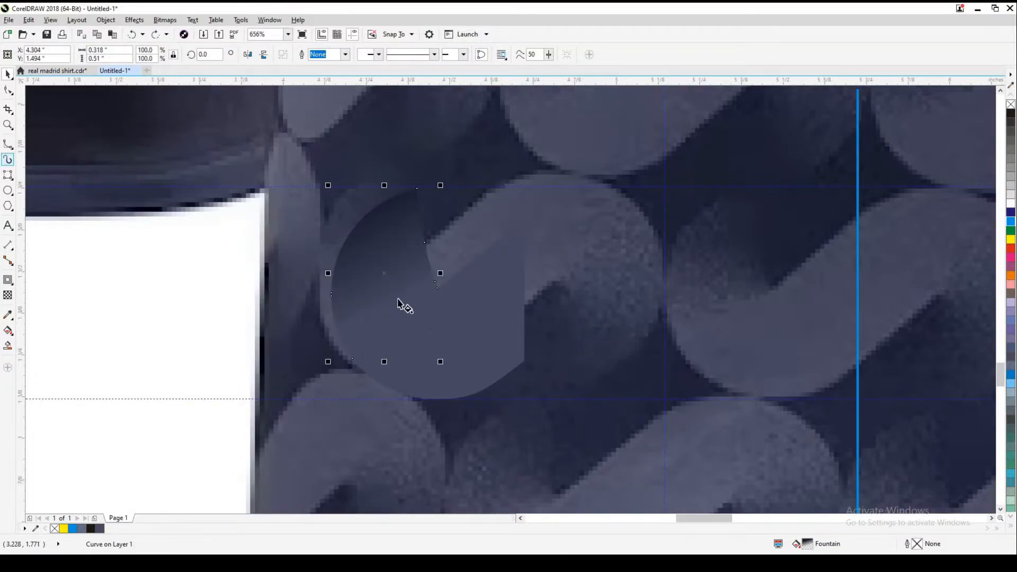
Reposition the start and end of the trimmed shape's gradient so its dark fade blends into the solid half-motif
key(g)
drag(404, 295, 408, 312)
drag(362, 215, 358, 216)
key(space)
click(316, 321)
click(405, 313)
key(g)
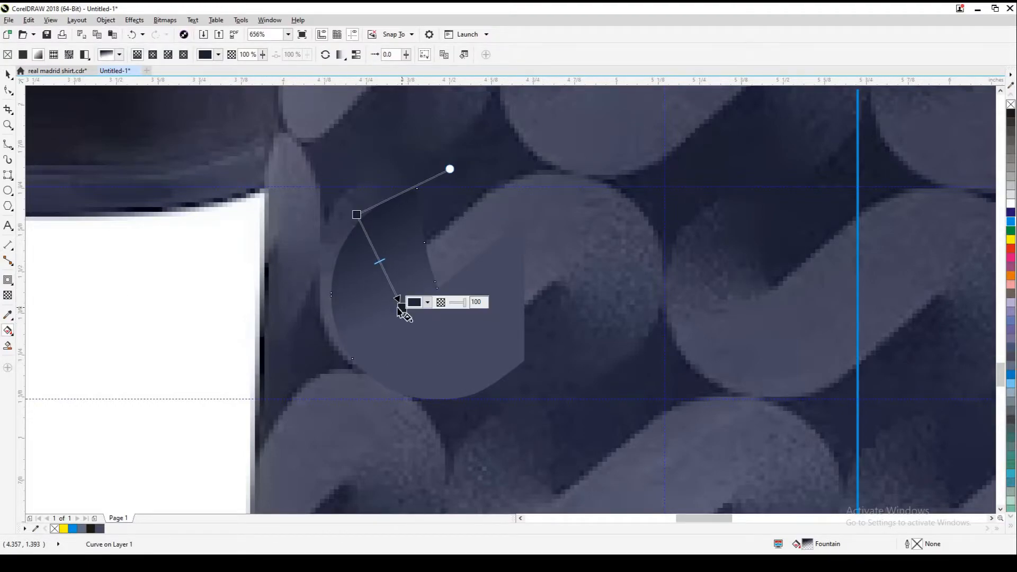
Group the gradient piece with the solid half-motif and move the group 1 inch right, back over the traced motif
key(space)
shift+click(421, 329)
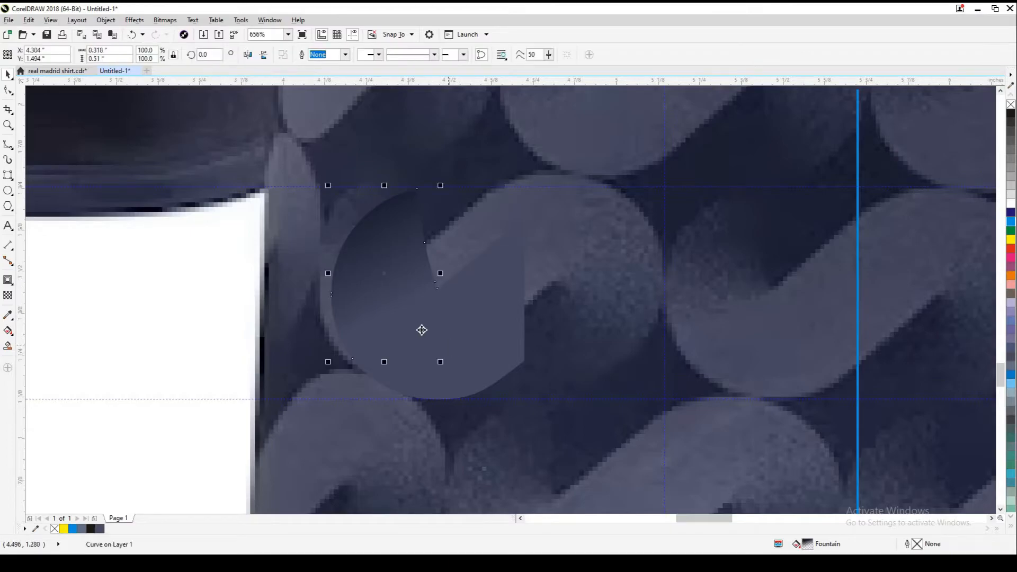
key(Right)
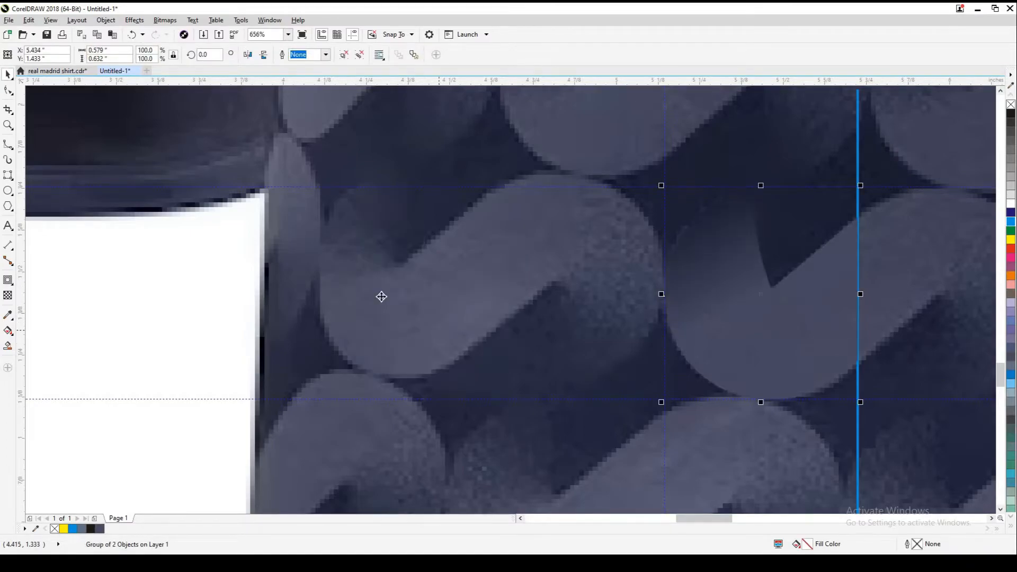
Create a copy of the group mirrored horizontally and vertically, and snap its corner node to the original's at the center line
drag(743, 327, 436, 327)
drag(354, 294, 591, 324)
right_click(592, 323)
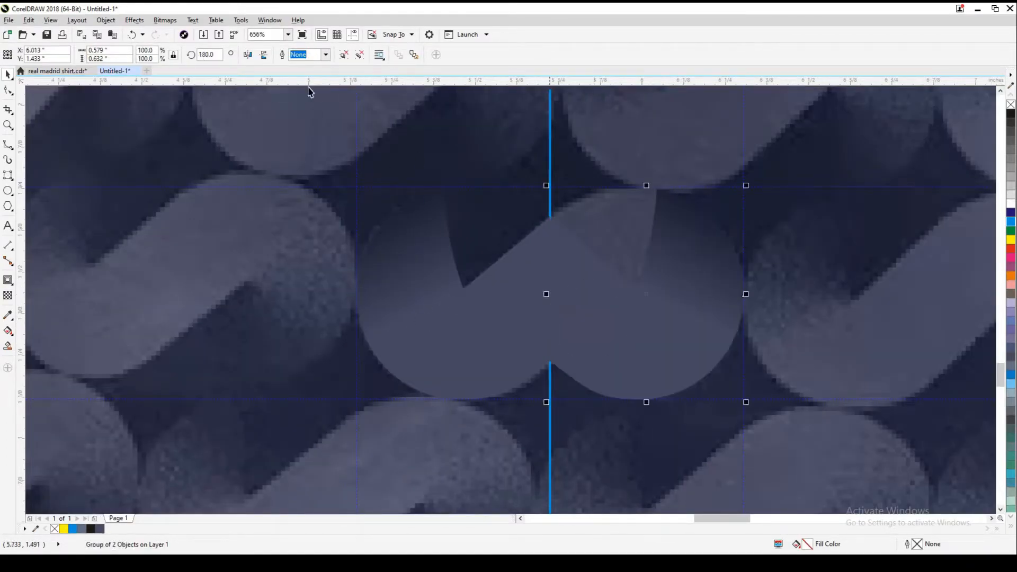
scroll(562, 224, up, 3)
key(shift+F9)
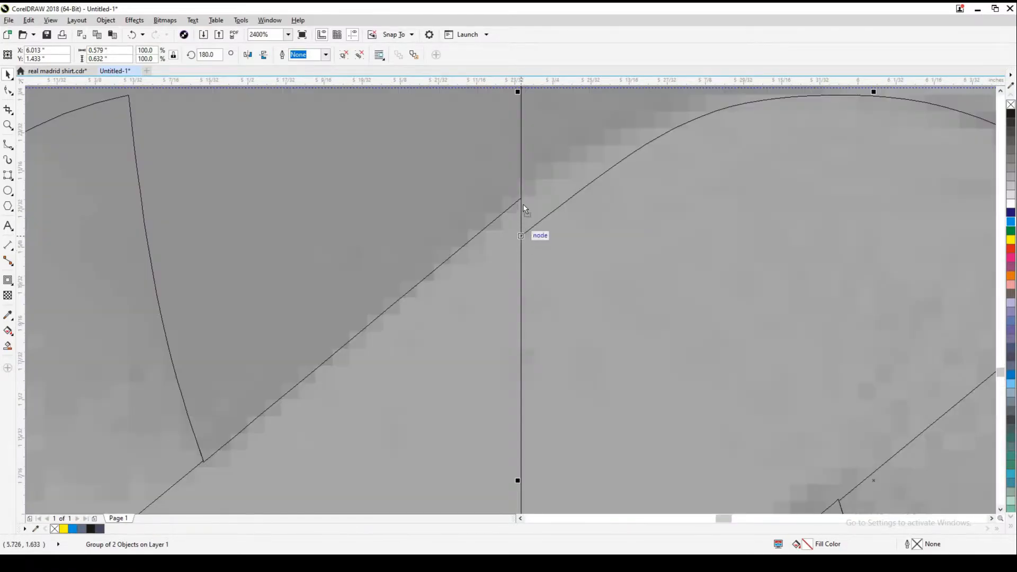
drag(510, 249, 522, 252)
scroll(522, 252, down, 2)
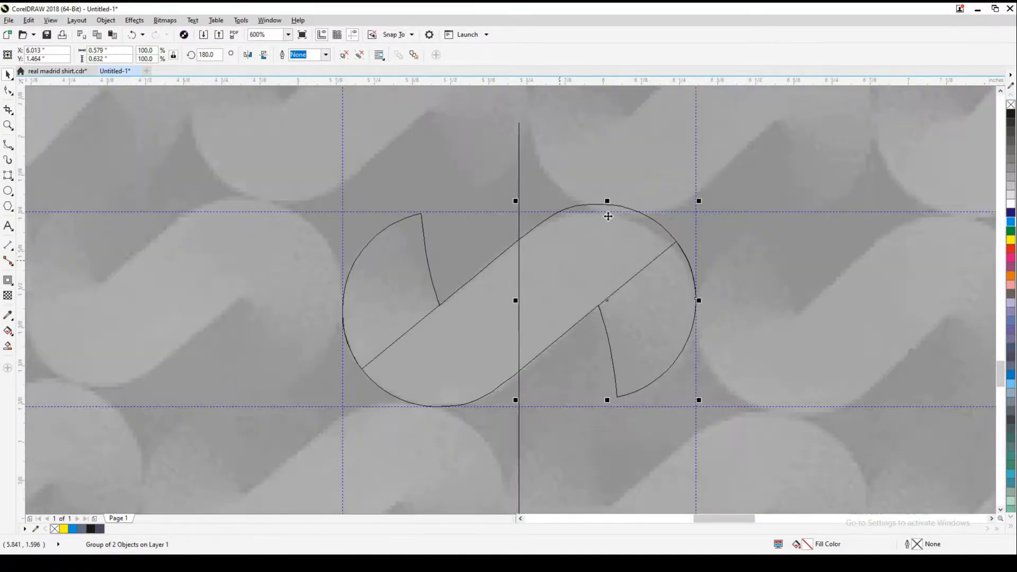
key(shift+F9)
scroll(608, 224, up, 1)
scroll(611, 259, down, 1)
key(shift+F9)
scroll(609, 196, up, 1)
drag(613, 189, 521, 220)
key(ctrl+z)
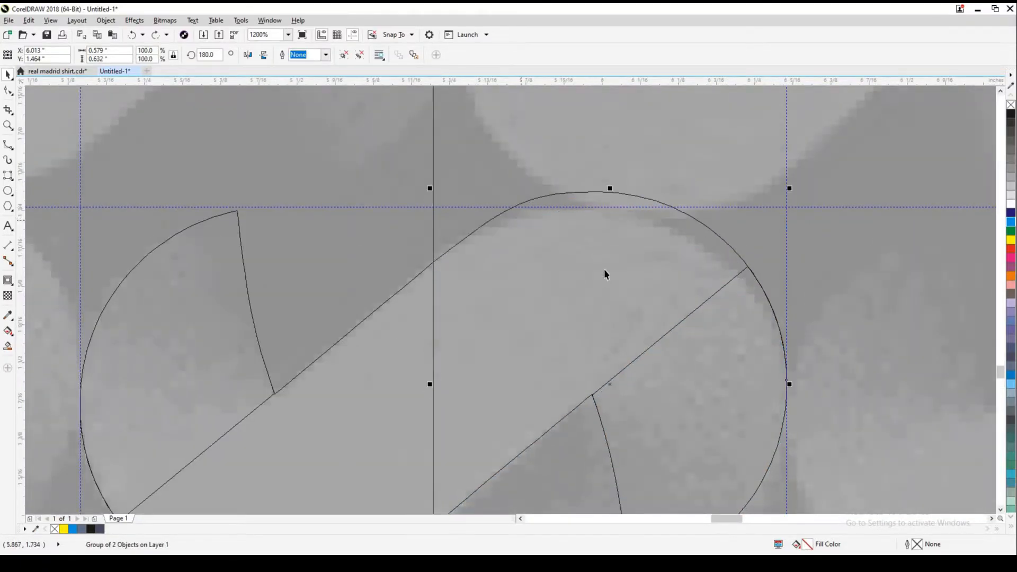
Ungroup the mirrored copy and delete the solid shape's node beside the center line on its upper edge
scroll(555, 231, down, 1)
key(ctrl+u)
click(552, 243)
click(564, 212)
key(F10)
scroll(445, 254, up, 1)
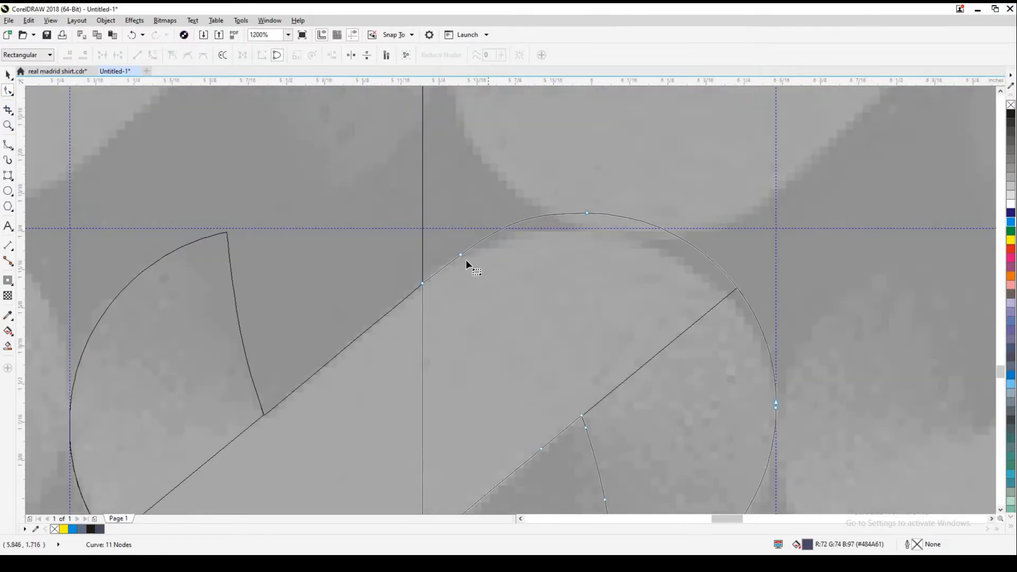
click(462, 255)
key(Delete)
Lower the copy's top node onto the upper guideline and adjust the neighboring curve handles to follow the motif
drag(585, 213, 587, 229)
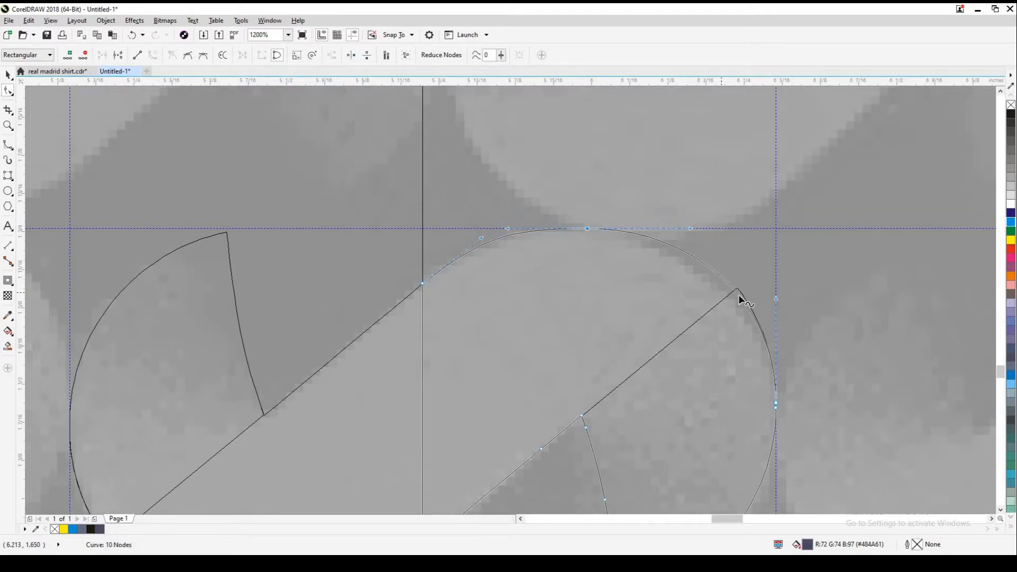
drag(690, 227, 673, 228)
drag(775, 296, 775, 300)
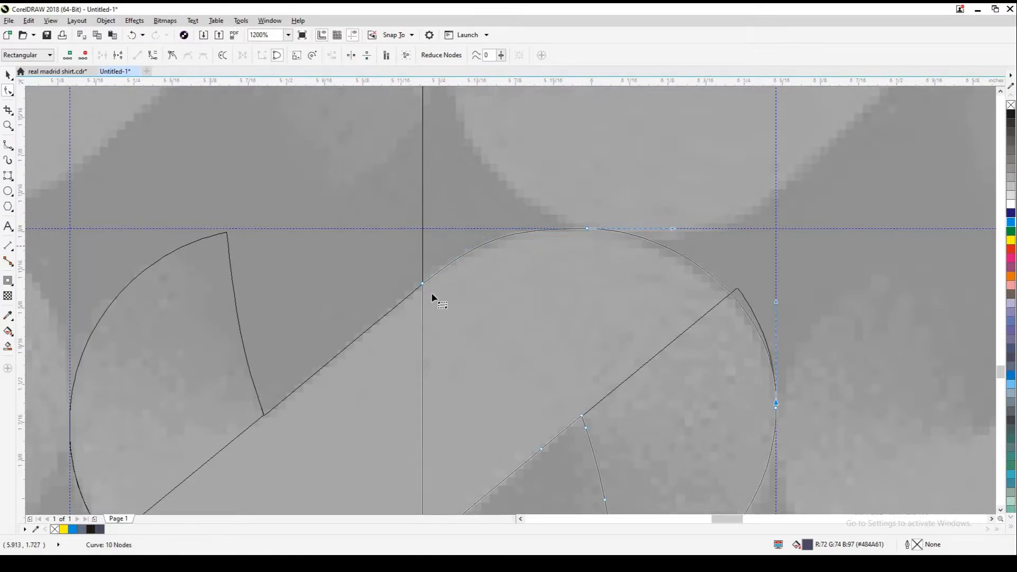
Replace the copy's top node with nodes on both slopes of the upper curve and adjust the handles to match the motif
scroll(663, 263, up, 2)
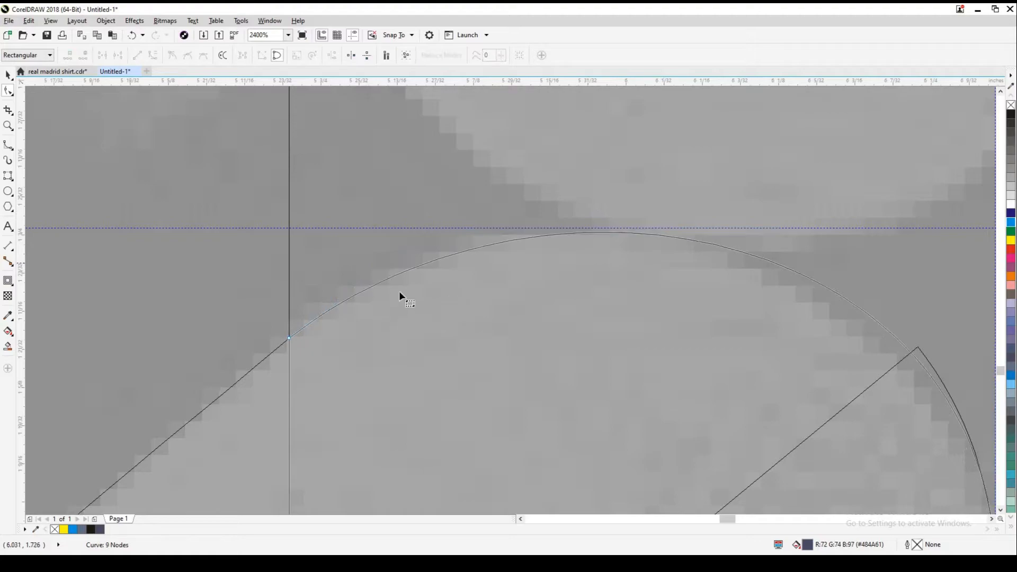
double_click(405, 261)
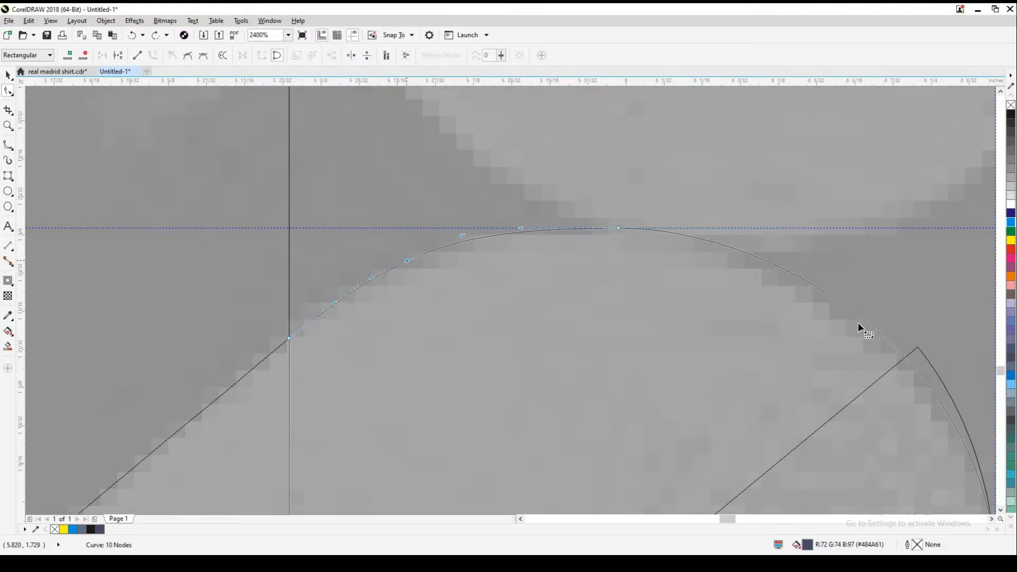
click(597, 272)
drag(554, 194, 576, 196)
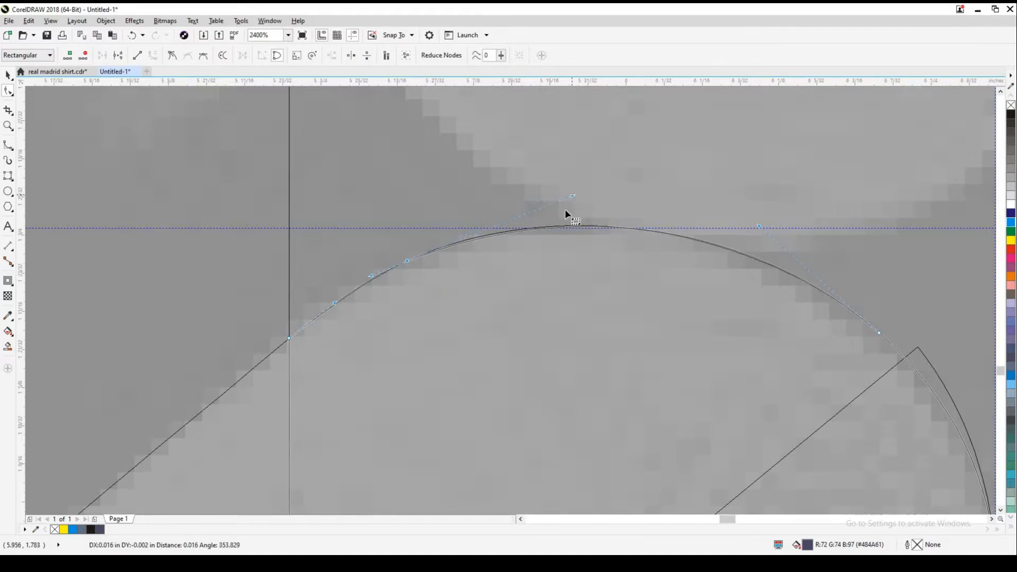
double_click(351, 292)
double_click(407, 261)
scroll(441, 292, down, 2)
scroll(569, 367, up, 1)
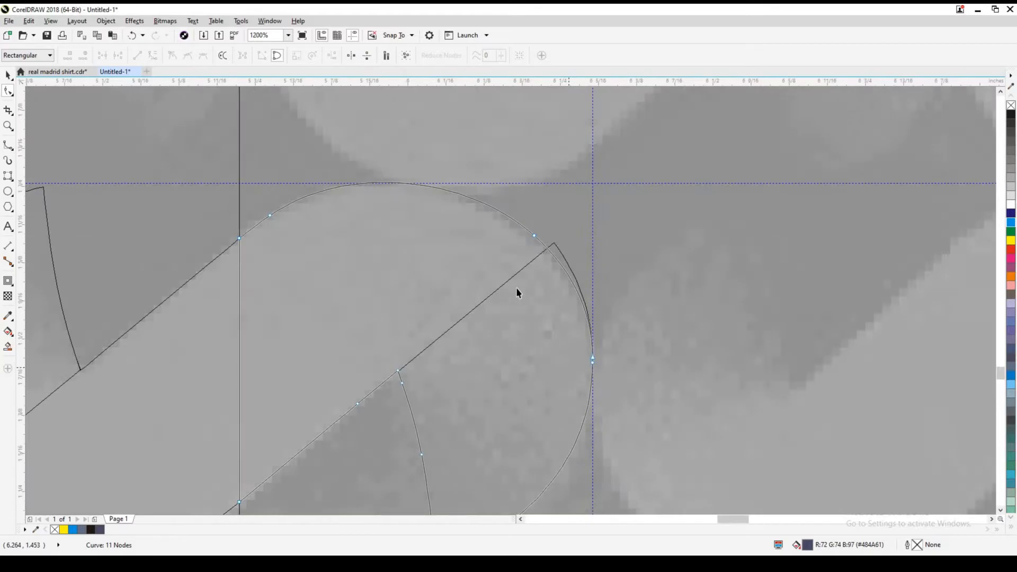
key(space)
click(516, 288)
scroll(518, 289, down, 1)
key(shift+F9)
drag(521, 333, 599, 390)
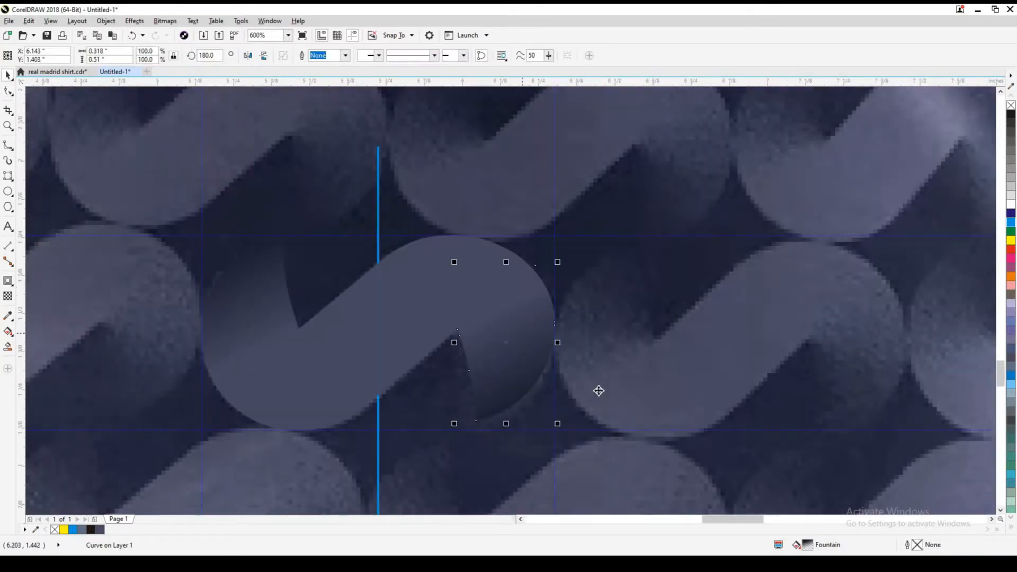
key(ctrl+z)
Replace the mirrored half's fading end with the intersection of that end and the solid shape beneath it
key(F2)
drag(461, 254, 629, 454)
drag(413, 202, 638, 346)
shift+click(544, 280)
click(333, 56)
key(F3)
key(shift+F9)
key(ctrl+z)
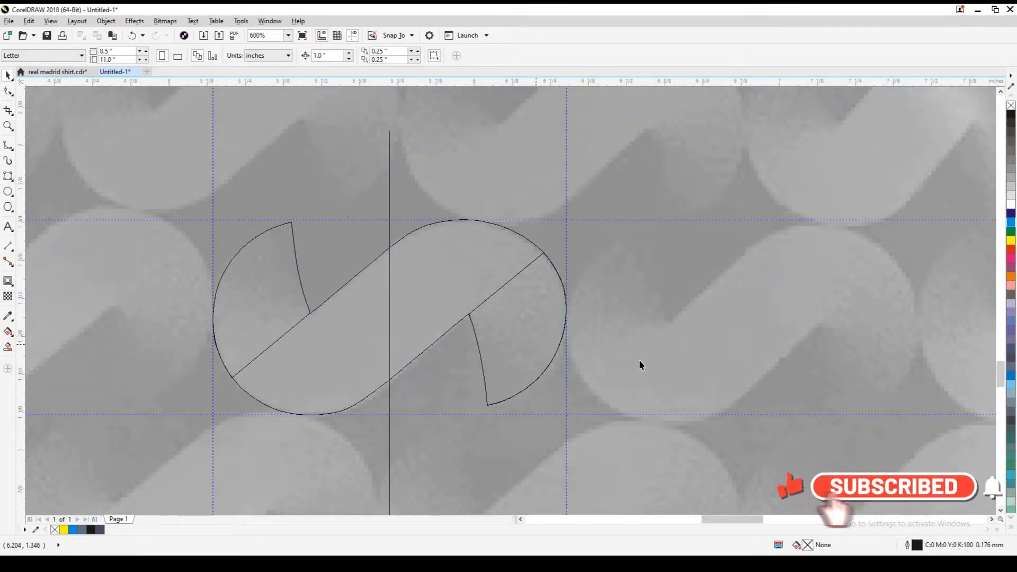
key(shift+F9)
key(ctrl+z)
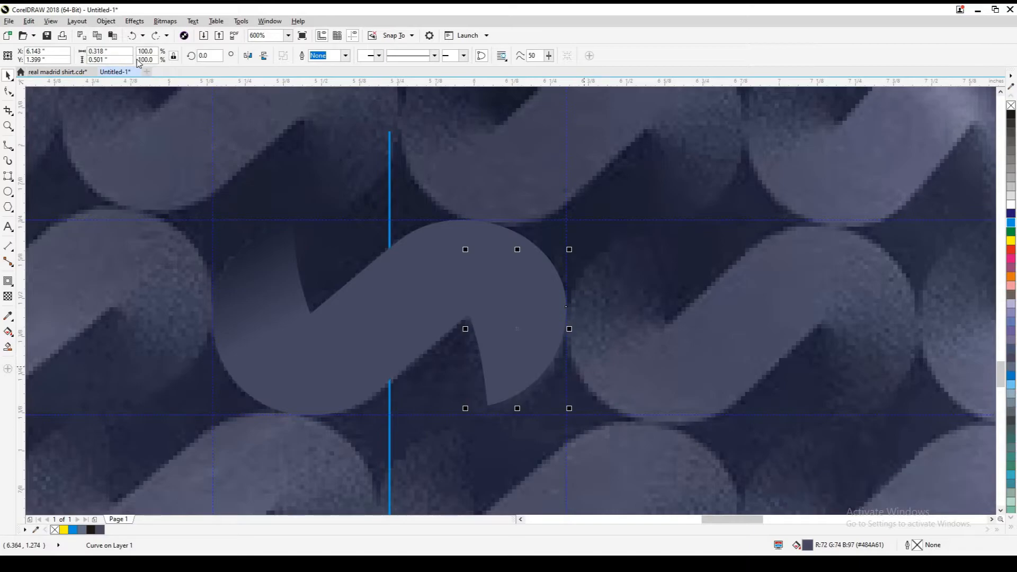
Apply a fountain fill to the intersected end piece so it fades to dark toward its lower tip
key(g)
click(539, 385)
drag(539, 384, 575, 351)
key(space)
key(Escape)
scroll(513, 344, down, 2)
key(shift+F9)
key(shift+F9)
click(492, 337)
scroll(492, 336, up, 1)
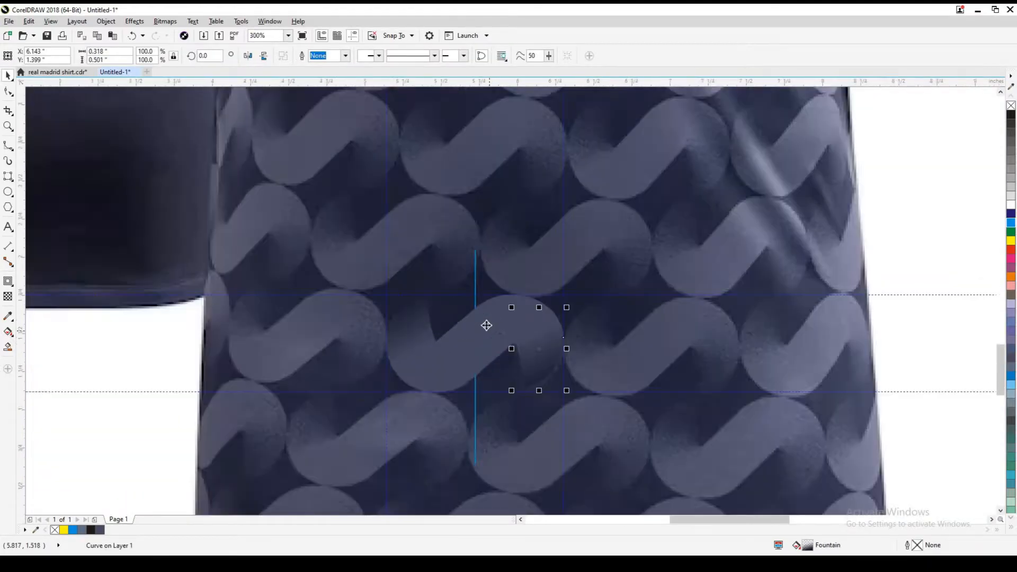
Join the two solid halves of the motif into one full S-shaped curve
key(shift+F9)
key(ctrl+z)
shift+click(455, 354)
key(ctrl+l)
drag(488, 352, 522, 352)
key(ctrl+z)
key(shift+F9)
key(Escape)
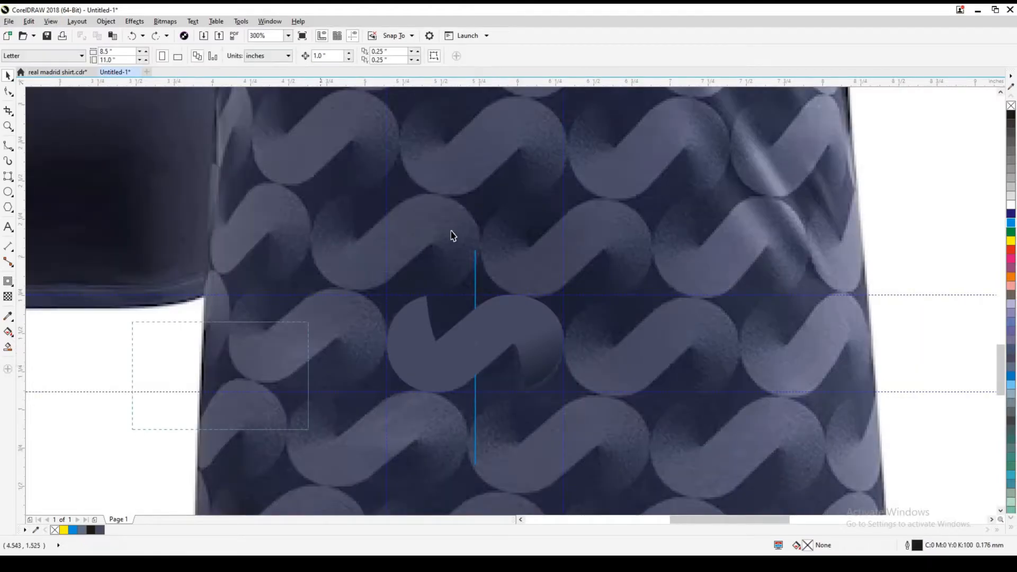
Ungroup the original left half and remove its redundant solid piece, keeping its fading end over the full S shape
click(400, 298)
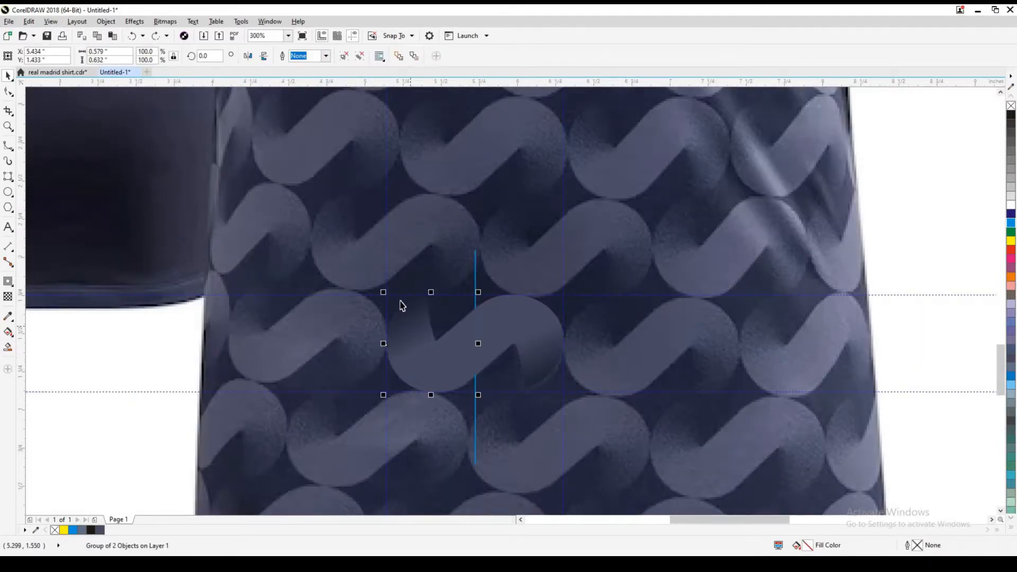
key(Delete)
click(456, 365)
key(ctrl+z)
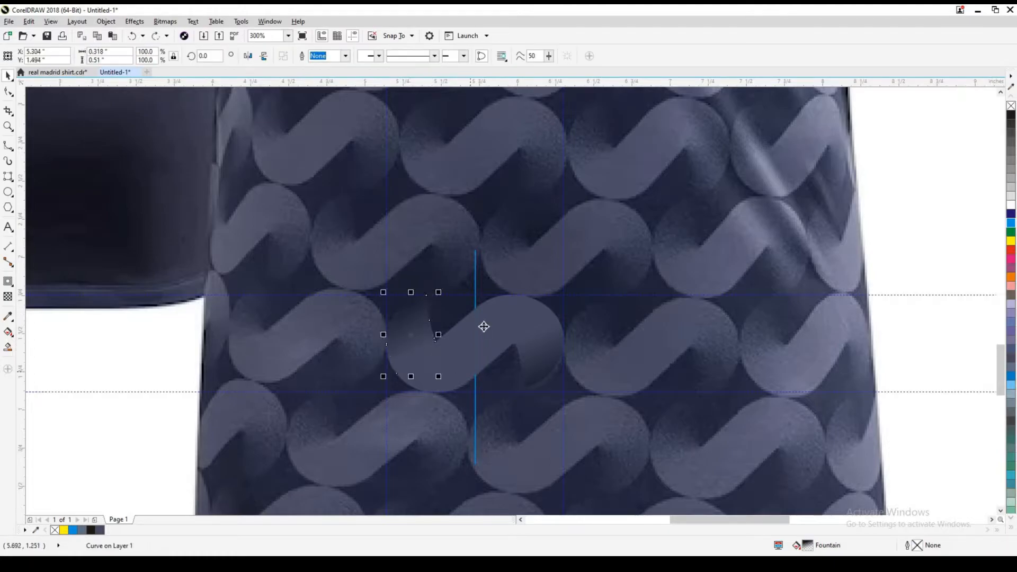
key(Delete)
click(483, 322)
key(Delete)
key(ctrl+z)
key(shift+F9)
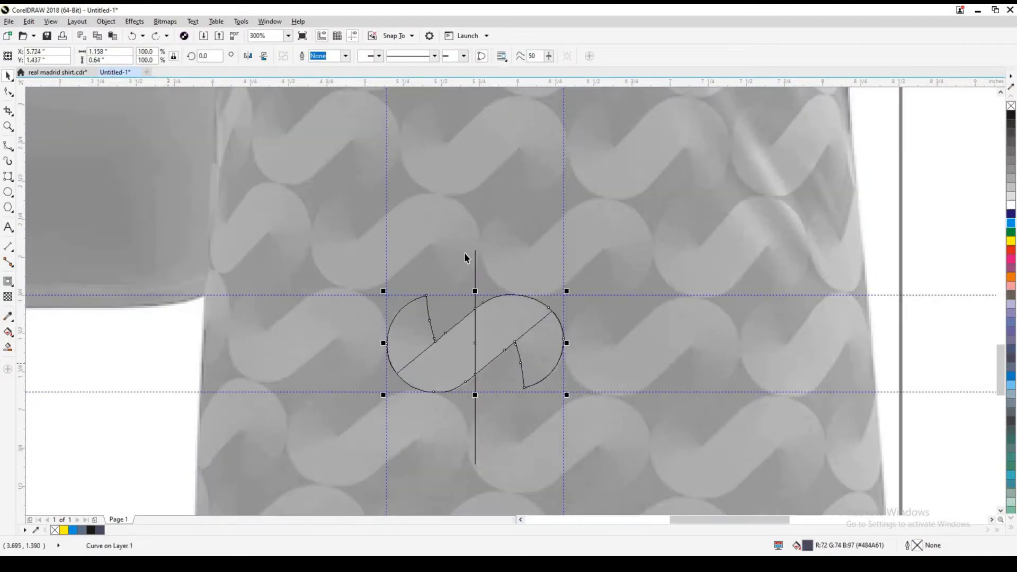
key(shift+F9)
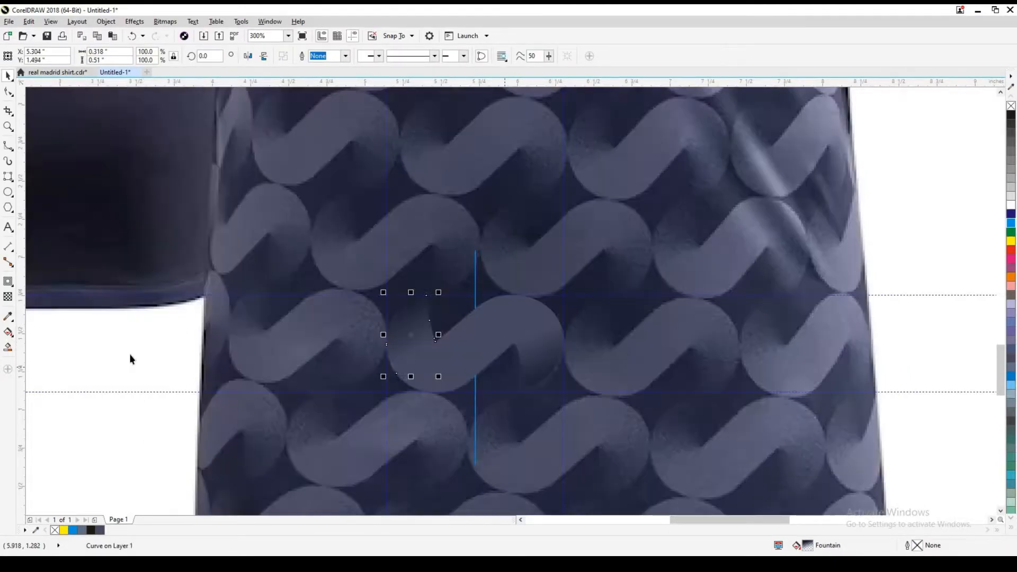
Group the S shape with its two fading ends, and delete the vertical center line and all guidelines
drag(586, 286, 211, 442)
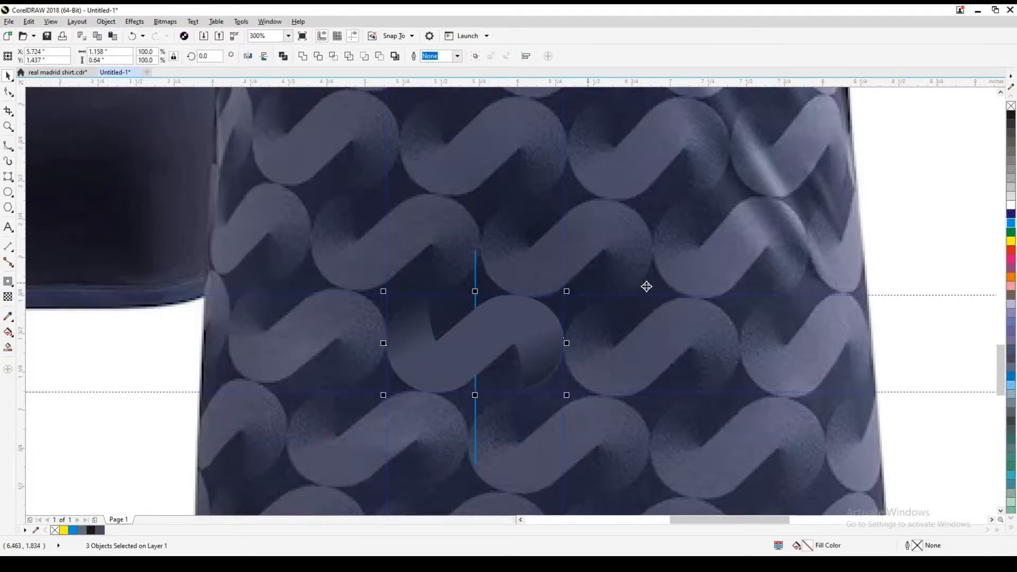
click(476, 260)
key(Delete)
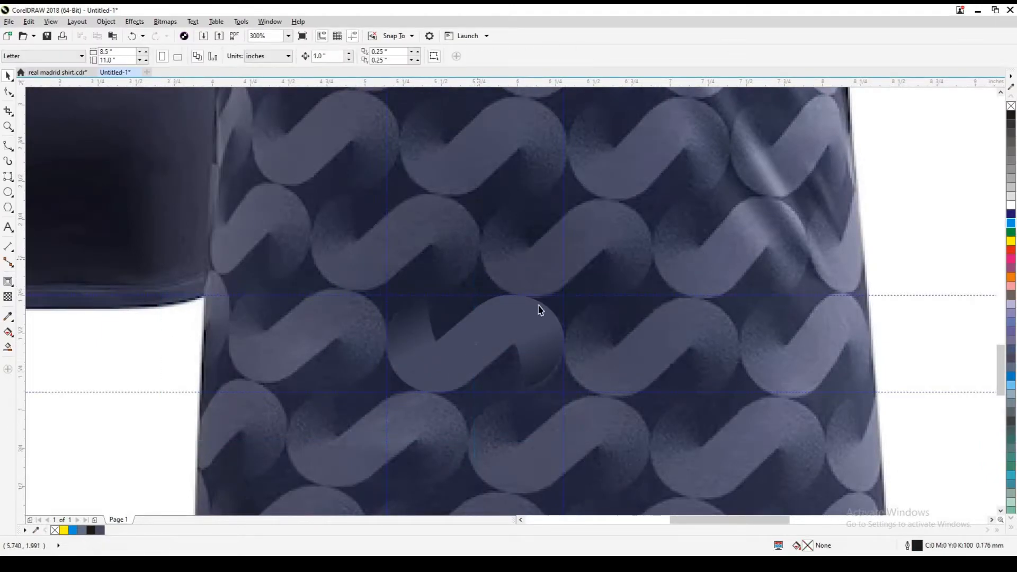
key(alt+e)
key(a)
key(g)
key(Delete)
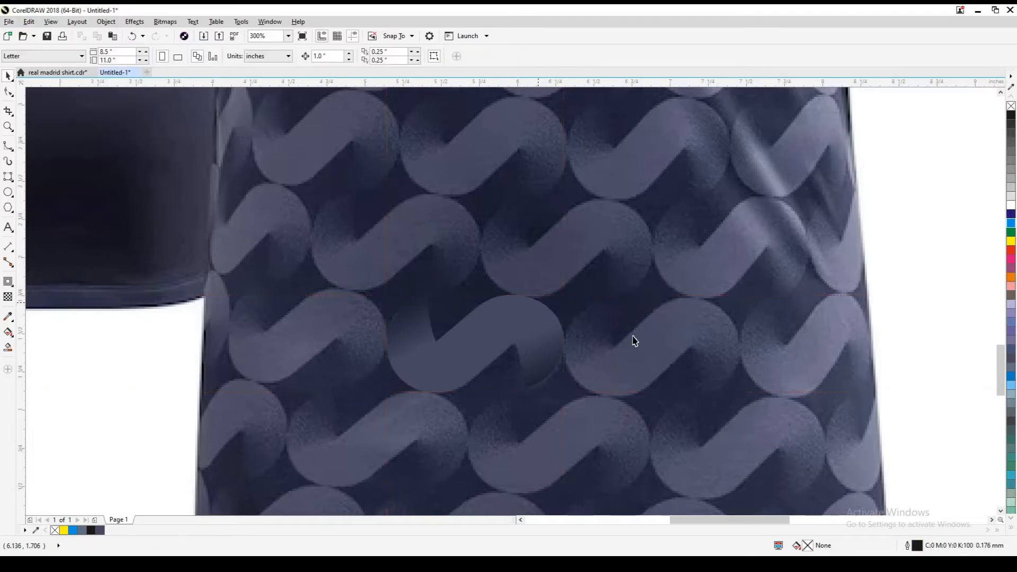
Duplicate the grouped S motif to its right so the copy touches the original's edge on the same row
scroll(633, 341, down, 2)
key(F2)
key(F2)
drag(456, 249, 580, 380)
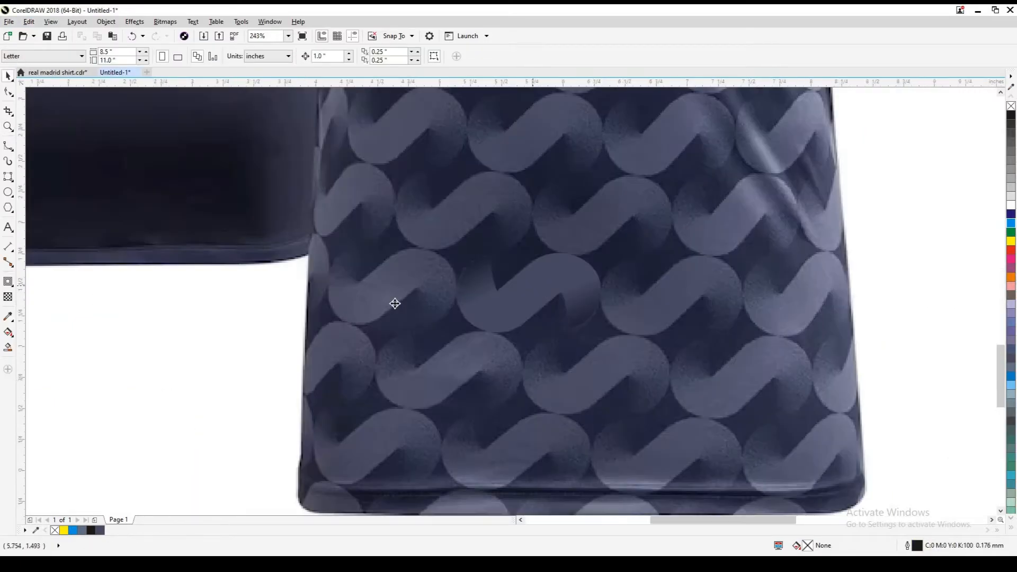
click(530, 299)
scroll(454, 302, right, 2)
key(shift+F9)
scroll(454, 303, up, 1)
drag(228, 286, 523, 284)
right_click(523, 285)
scroll(397, 286, down, 3)
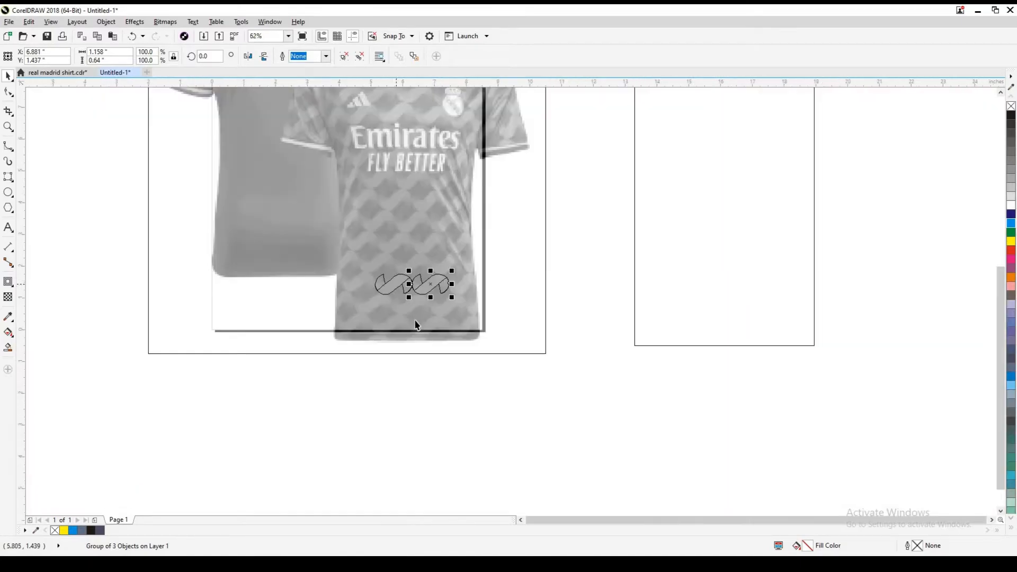
Repeat the motif duplication seven more times and group the motifs into one horizontal row
key(shift+F9)
key(ctrl+r)
key(ctrl+r)
key(ctrl+r)
key(ctrl+r)
key(ctrl+r)
key(ctrl+r)
key(ctrl+r)
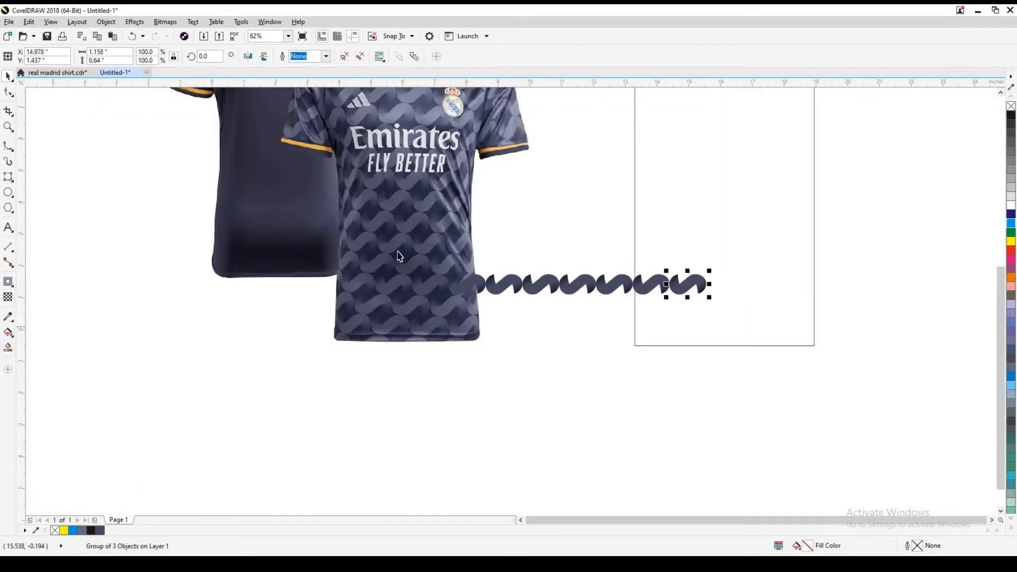
drag(403, 252, 401, 251)
key(ctrl+g)
Shift the motif row so it starts at the shirt's left edge and delete the stray pieces
mouse_move(431, 285)
mouse_down()
mouse_move(358, 282)
mouse_move(376, 255)
mouse_move(412, 236)
mouse_move(472, 363)
mouse_up()
scroll(365, 283, up, 4)
scroll(402, 246, up, 1)
scroll(466, 250, down, 1)
key(shift+F9)
key(ctrl+z)
drag(216, 360, 603, 173)
key(Delete)
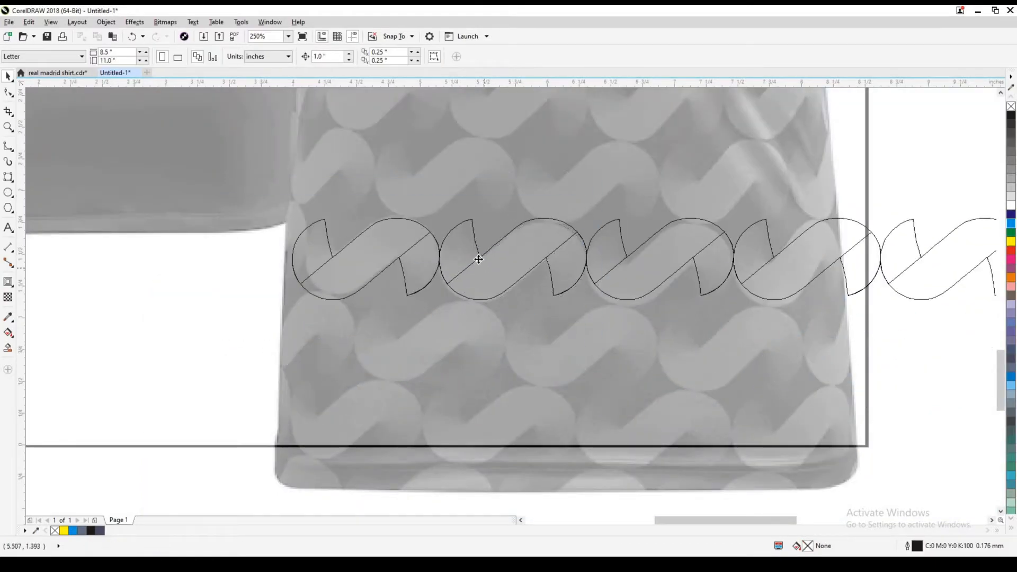
Duplicate the row below the first and offset it to the left so its curves nest against the upper row
drag(478, 259, 480, 332)
right_click(480, 333)
drag(547, 331, 468, 309)
scroll(467, 315, up, 2)
scroll(467, 318, up, 1)
Move both motif rows down into the empty area below the shirt
scroll(460, 294, down, 4)
scroll(452, 277, down, 2)
drag(354, 240, 609, 323)
key(Down)
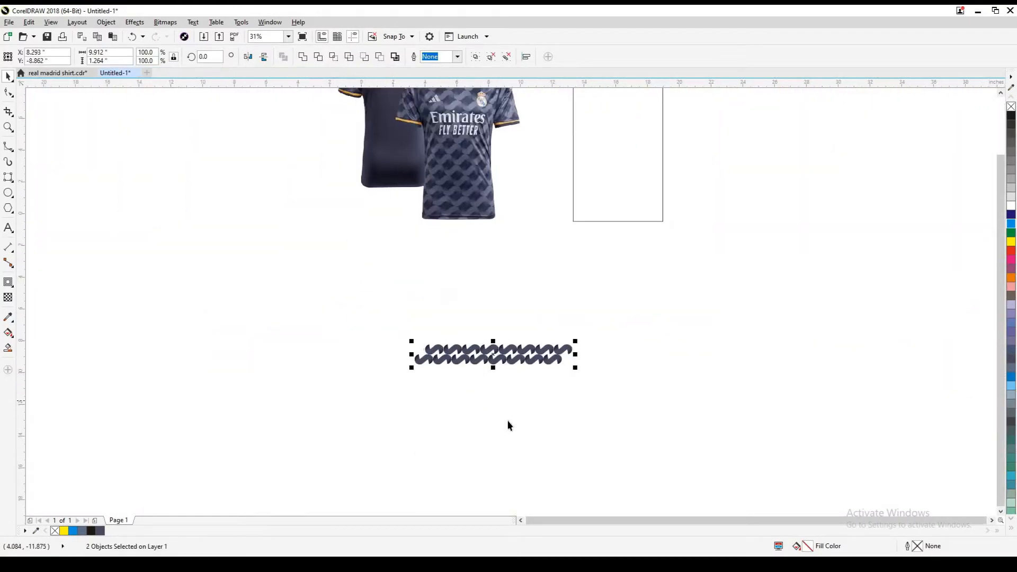
Duplicate the two rows directly underneath so the copy continues the staggered pattern
scroll(470, 306, up, 4)
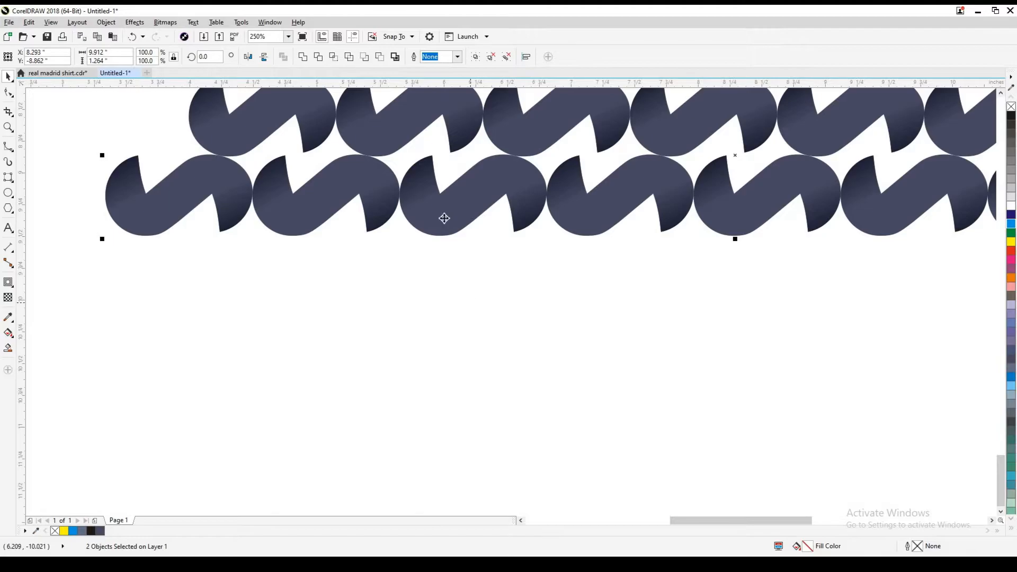
scroll(444, 218, down, 2)
scroll(465, 165, up, 2)
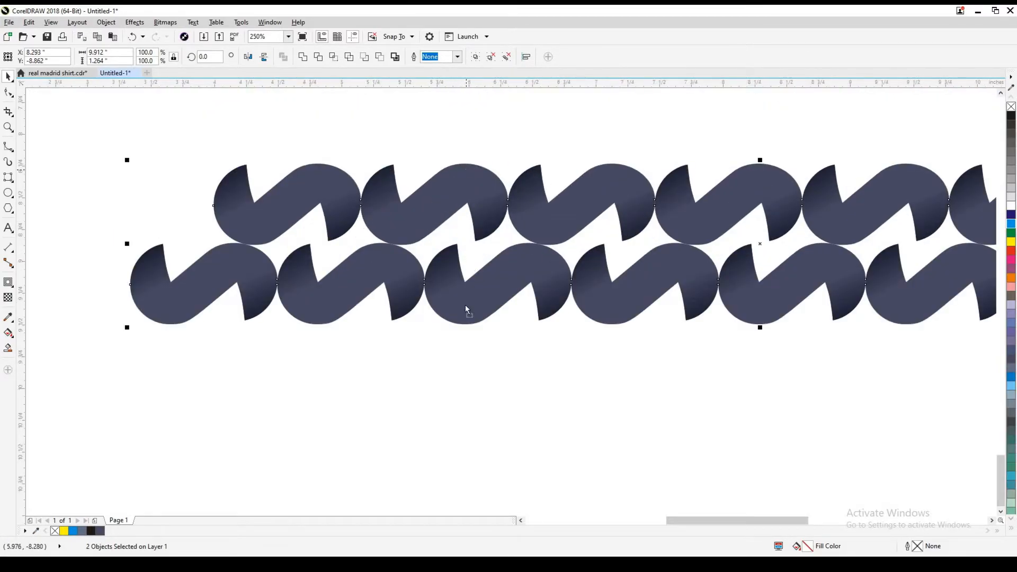
drag(464, 329, 464, 325)
right_click(465, 325)
scroll(442, 277, down, 2)
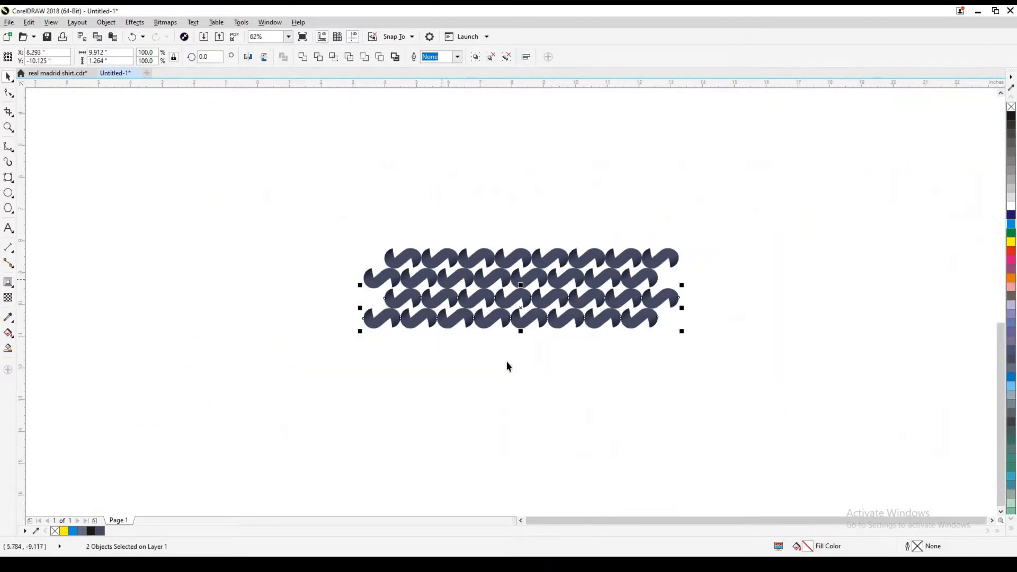
Repeat the two-row duplication nine more times and group all rows into one pattern
key(ctrl+r)
key(ctrl+r)
key(ctrl+r)
key(ctrl+r)
scroll(466, 292, down, 2)
key(ctrl+r)
key(ctrl+r)
key(ctrl+r)
key(ctrl+r)
key(ctrl+r)
drag(572, 437, 393, 254)
key(ctrl+g)
Center the grouped pattern horizontally and vertically on the blank rectangle beside the shirt
shift+click(531, 286)
key(c)
key(e)
click(649, 218)
scroll(424, 218, up, 2)
Send the pattern group to the back and fill the rectangle with black (K100)
click(599, 223)
key(shift+Page_Down)
key(Escape)
click(600, 222)
click(93, 531)
key(Escape)
PowerClip the pattern group inside the black rectangle and move the rectangle close to the reference shirt
click(662, 214)
key(F2)
key(alt+c)
key(w)
key(p)
click(652, 243)
drag(334, 158, 736, 457)
drag(705, 395, 630, 396)
click(833, 448)
key(F2)
drag(245, 143, 722, 475)
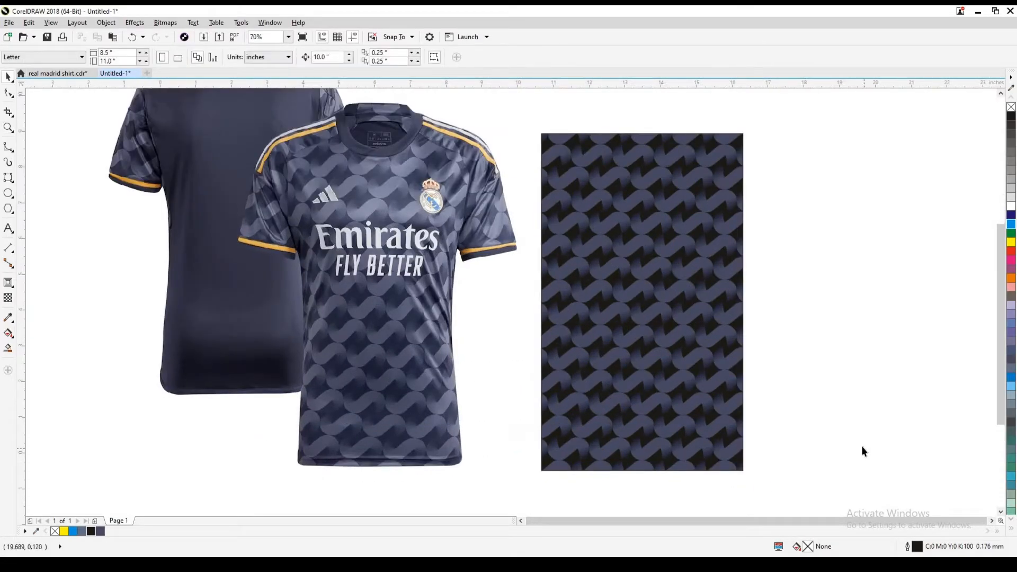
click(618, 373)
scroll(614, 366, down, 3)
key(Escape)
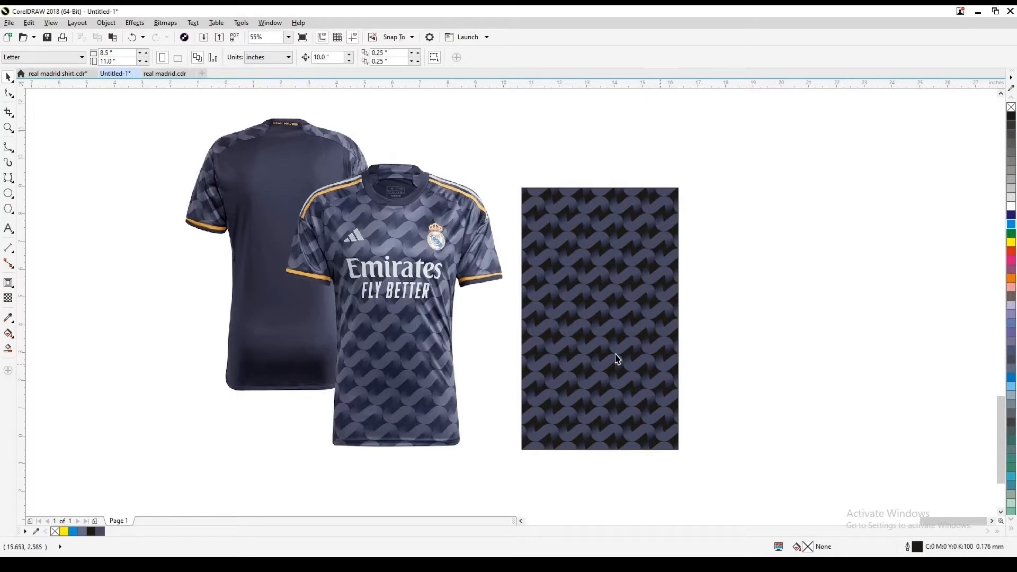
Move the size L jersey templates and the logo artwork next to the reference shirt, with the crest apart from the templates
scroll(530, 344, down, 5)
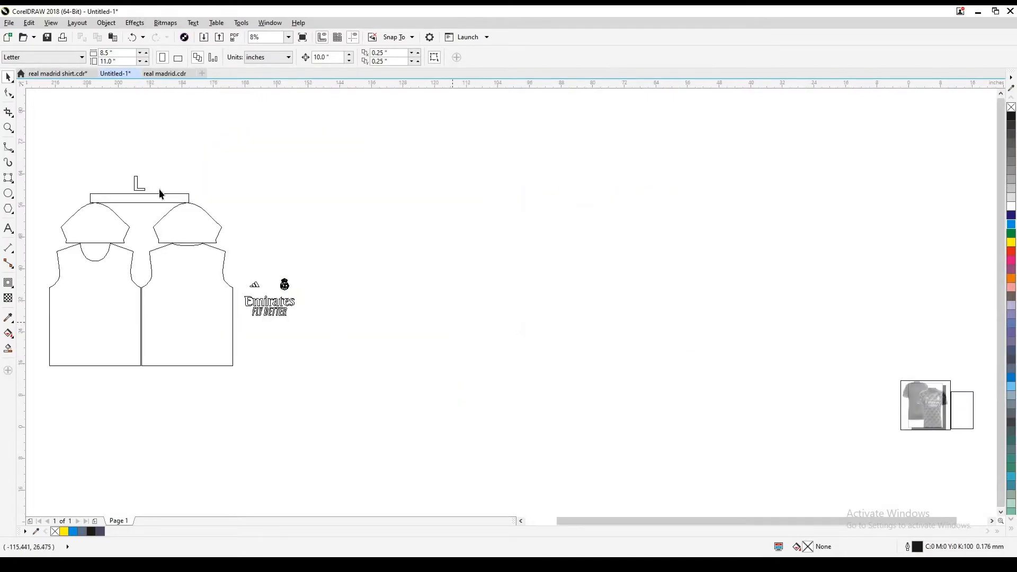
scroll(493, 351, down, 2)
drag(451, 392, 244, 241)
drag(275, 296, 570, 348)
key(F2)
drag(518, 295, 720, 418)
drag(700, 371, 593, 270)
drag(643, 326, 659, 253)
Fill the front, back and both sleeve pieces with black (K100) and move the pattern rectangle next to them
click(452, 329)
shift+click(355, 312)
shift+click(348, 210)
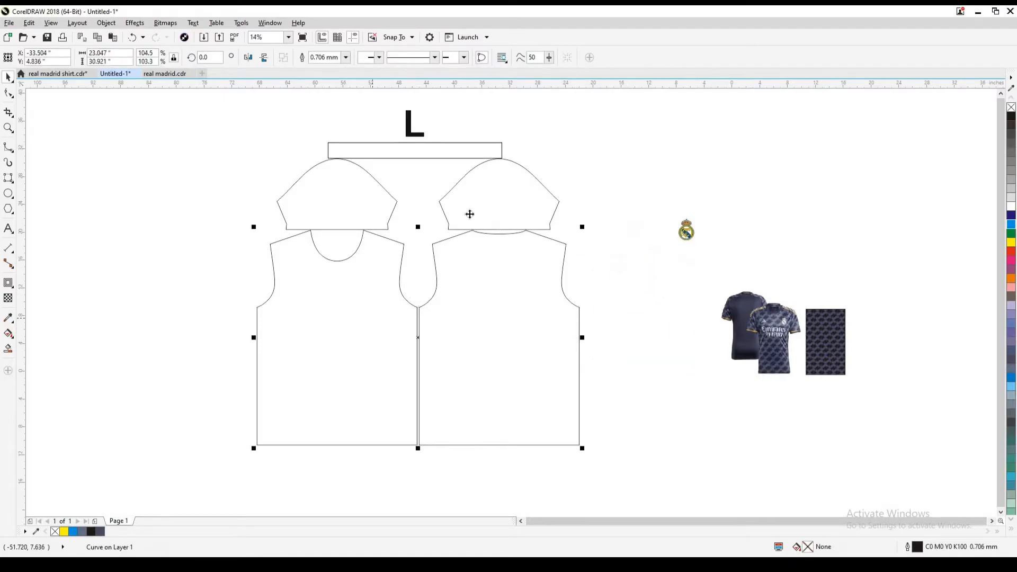
click(91, 531)
drag(823, 367, 646, 403)
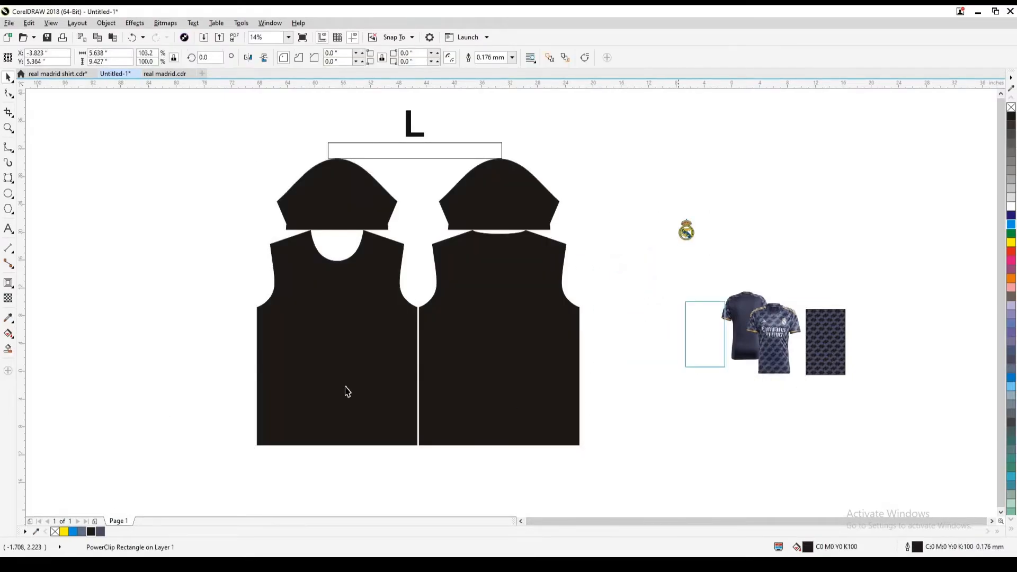
Try to fit the pattern rectangle to the front body piece and center it there
click(366, 396)
key(ctrl+z)
click(654, 397)
shift+click(381, 395)
key(c)
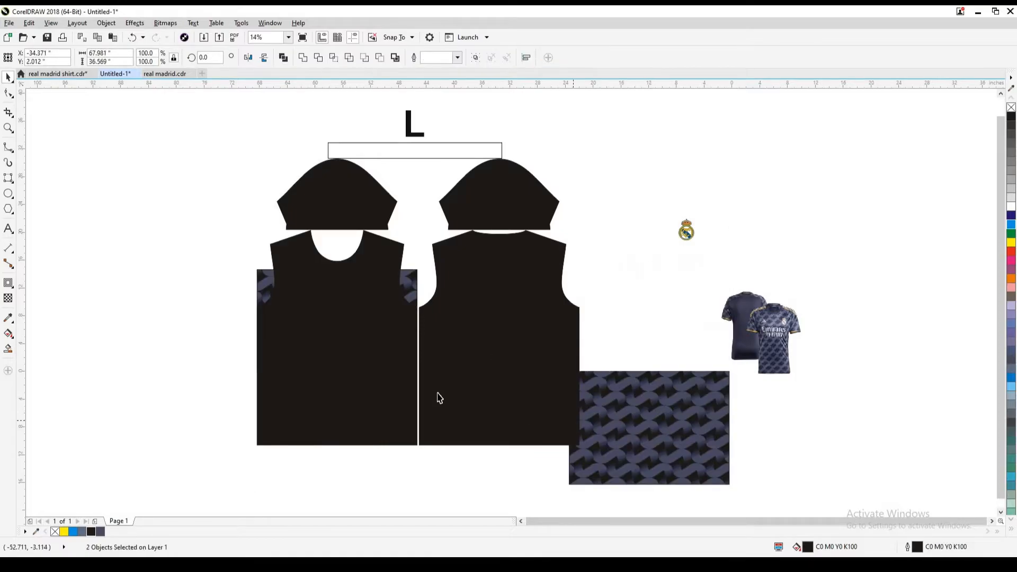
key(e)
key(Escape)
key(shift+F9)
key(shift+F9)
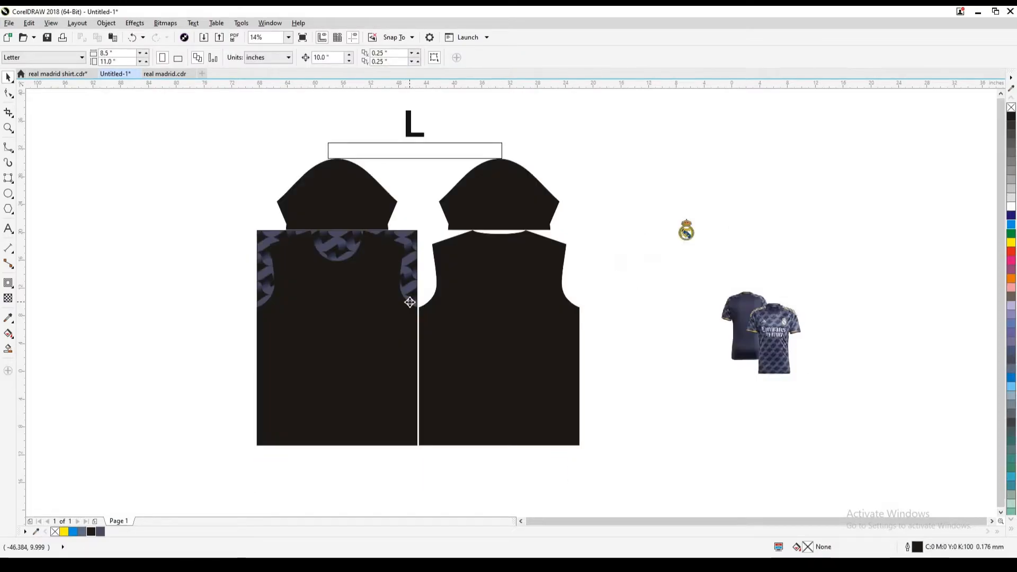
Undo the resizing and centering of the pattern rectangle
key(ctrl+z)
key(ctrl+z)
key(ctrl+z)
Set the pattern rectangle's width to 23 inches and align it to the front body piece's horizontal center and top edge
click(337, 318)
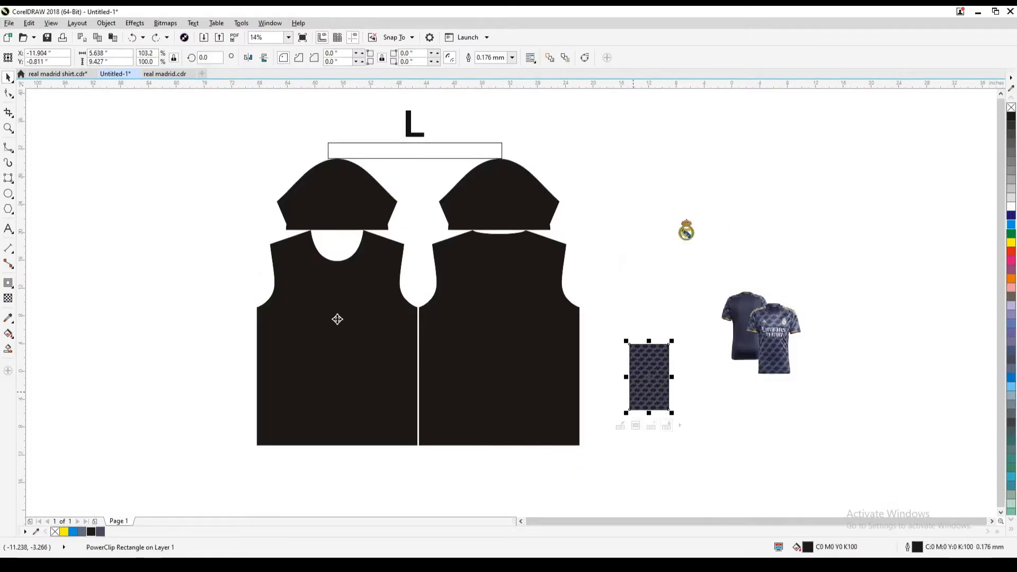
click(644, 372)
drag(118, 64, 2, 66)
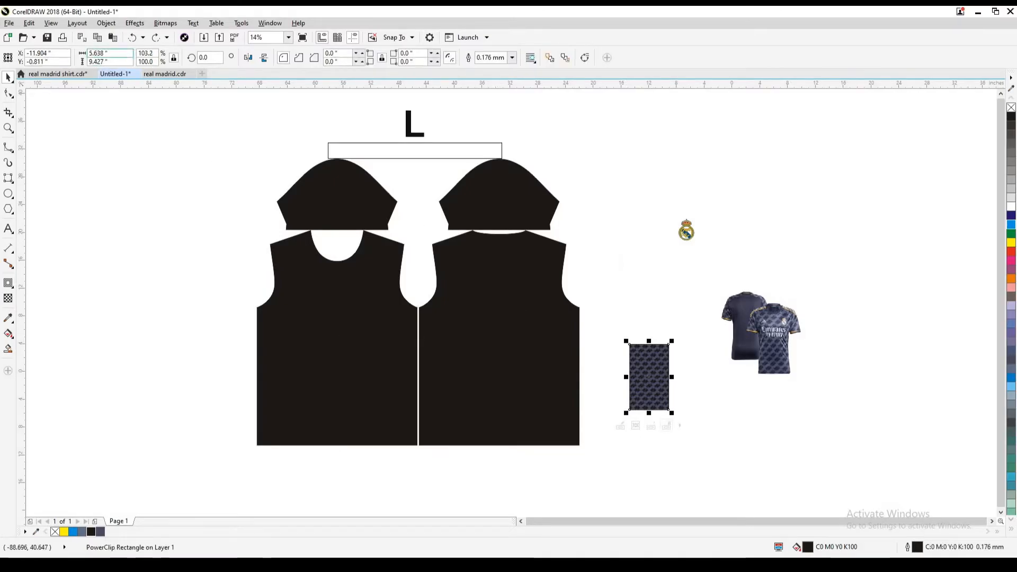
text(23)
key(Return)
shift+click(396, 430)
key(c)
key(t)
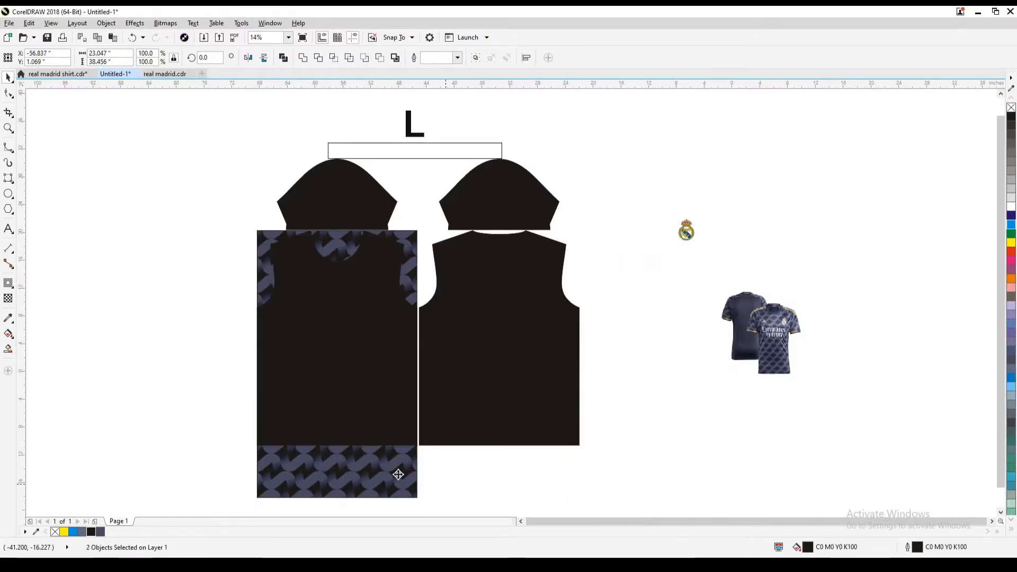
PowerClip the pattern rectangle into the front body piece
click(398, 474)
key(alt+c)
key(w)
key(p)
click(324, 366)
Move the reference shirt image beside the patterned front piece and enlarge it to about 31 inches square
drag(245, 370, 145, 366)
right_click(770, 339)
click(787, 360)
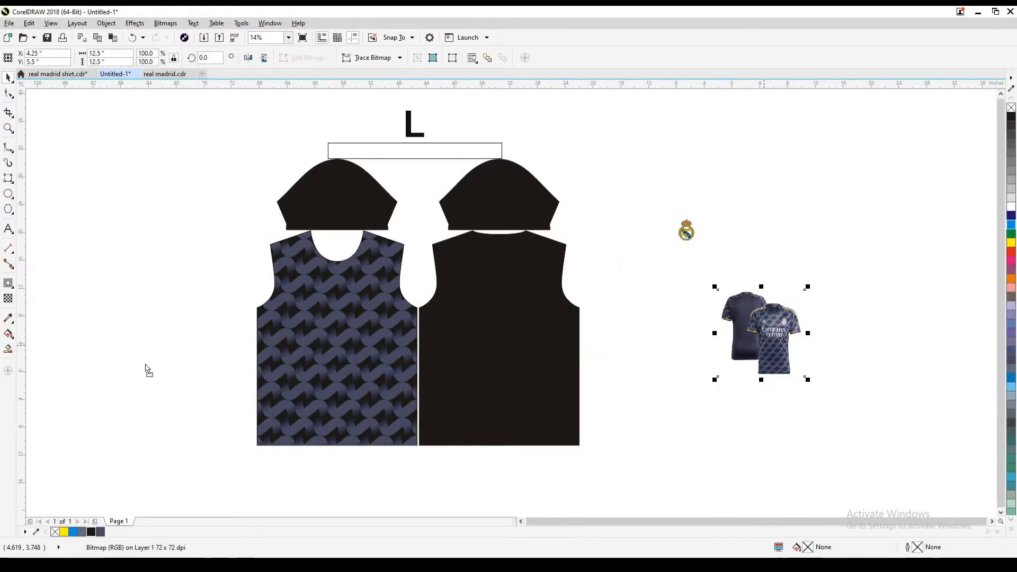
drag(191, 304, 251, 244)
drag(217, 319, 217, 301)
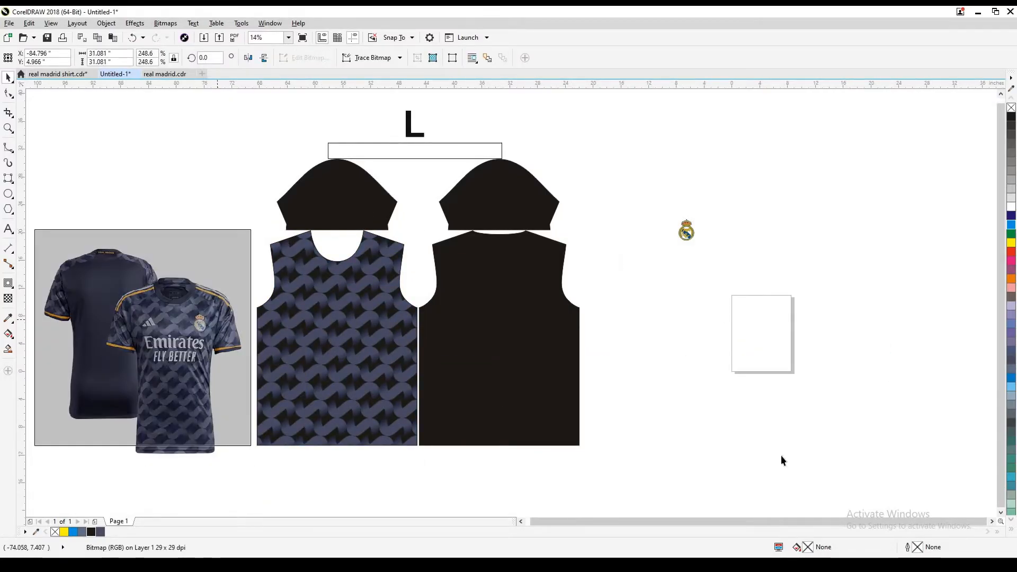
click(771, 450)
drag(721, 461, 774, 458)
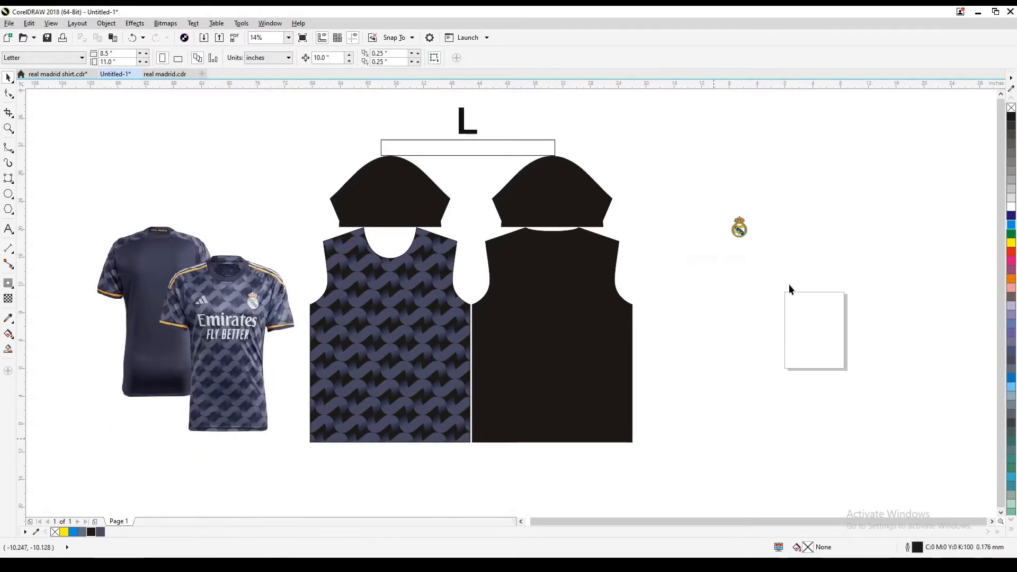
Move the adidas logo, club crest and Emirates Fly Better lettering together onto the chest of the front piece
key(shift+F9)
drag(637, 194, 789, 285)
drag(375, 327, 379, 324)
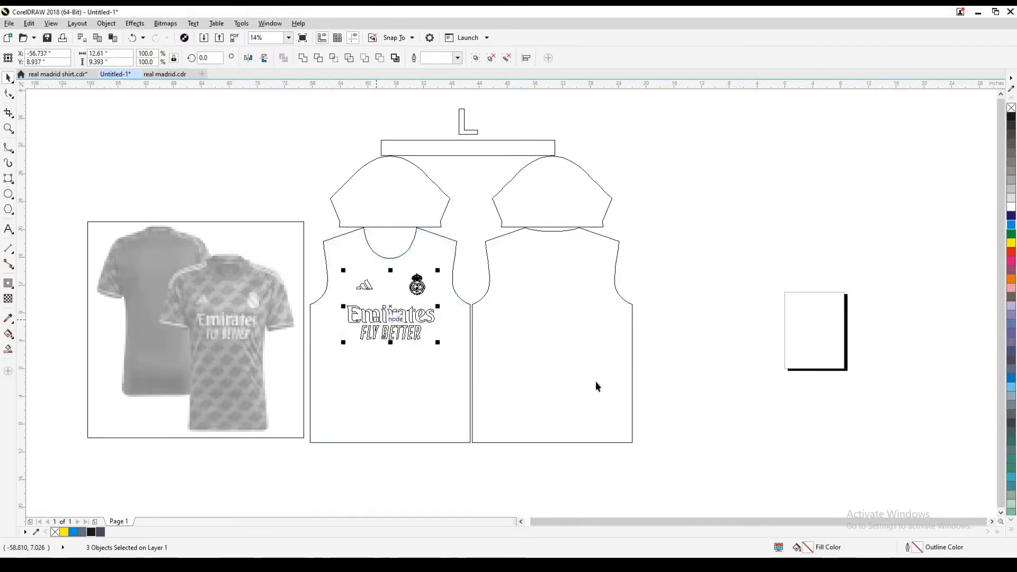
key(shift+F9)
click(161, 188)
Draw a 6.25-inch vertical guide line, center it on the front piece, and place guides 2.5 inches to either side
key(F2)
drag(161, 188, 581, 431)
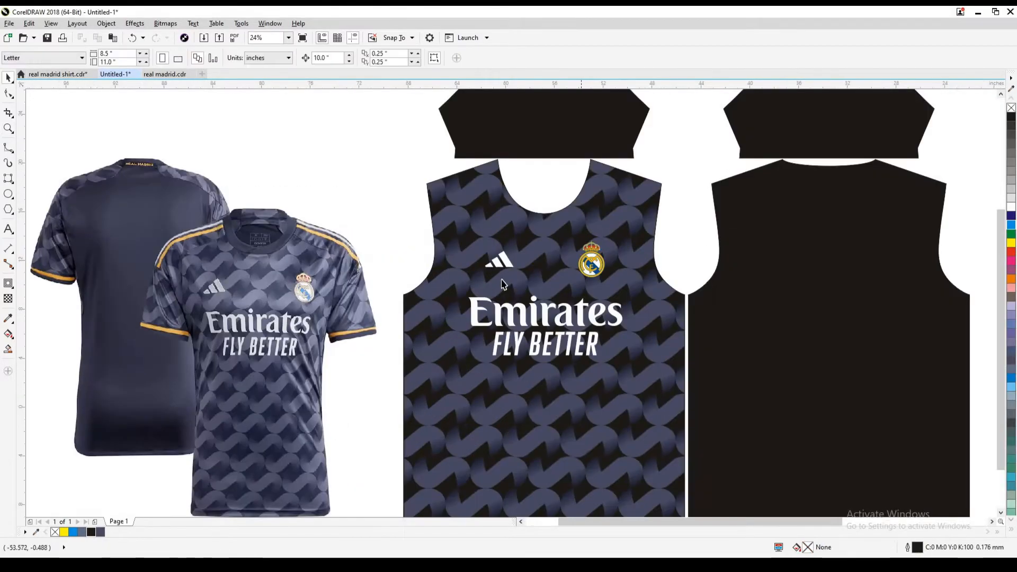
key(F5)
drag(501, 314, 501, 236)
key(space)
shift+click(522, 265)
key(c)
click(499, 244)
click(502, 245)
key(Right)
key(F2)
drag(442, 237, 602, 381)
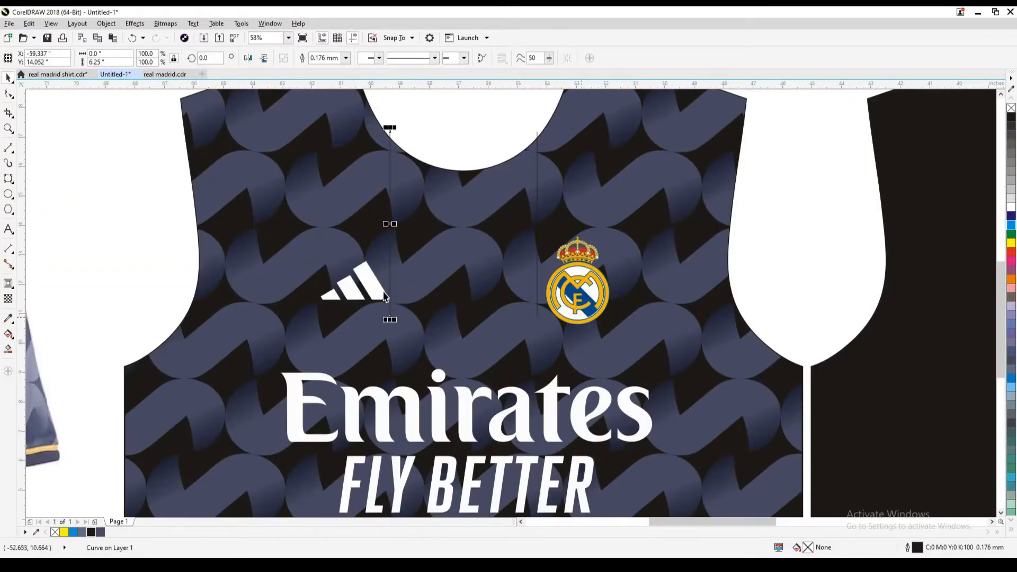
Align the chest logos to the inner guide lines and center the Emirates Fly Better lettering horizontally on the front piece
click(582, 316)
shift+click(385, 292)
click(371, 403)
shift+click(361, 333)
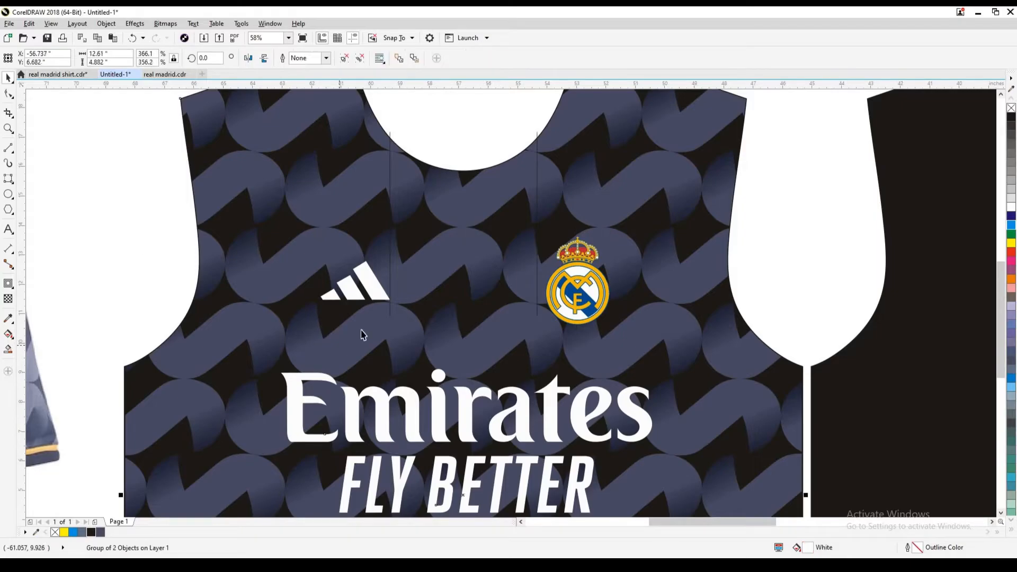
key(c)
click(133, 146)
Move the adidas logo, crest and sponsor lettering together up by about 0.65 inch
key(shift+F9)
scroll(133, 145, down, 1)
drag(139, 125, 683, 465)
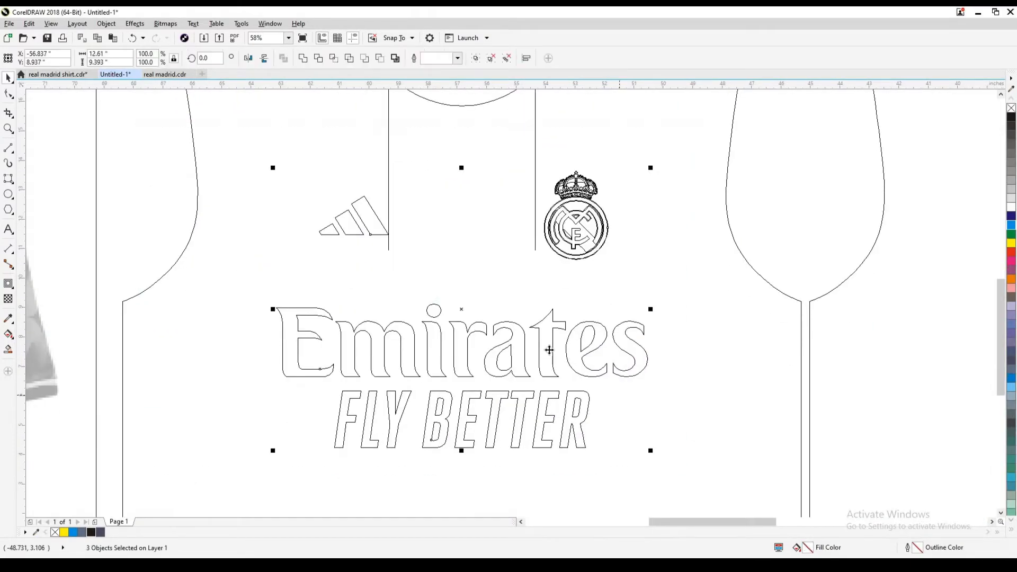
scroll(550, 350, down, 1)
drag(553, 350, 554, 340)
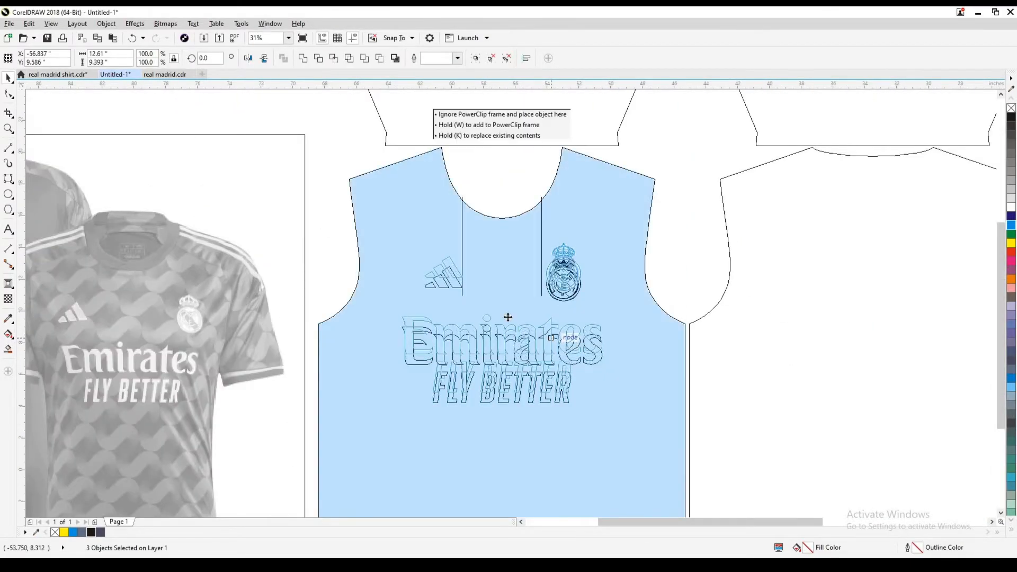
PowerClip the chest logos and lettering into the front piece and delete the vertical guide lines
scroll(508, 317, down, 1)
key(alt+c)
key(w)
key(p)
click(433, 245)
drag(430, 238, 580, 370)
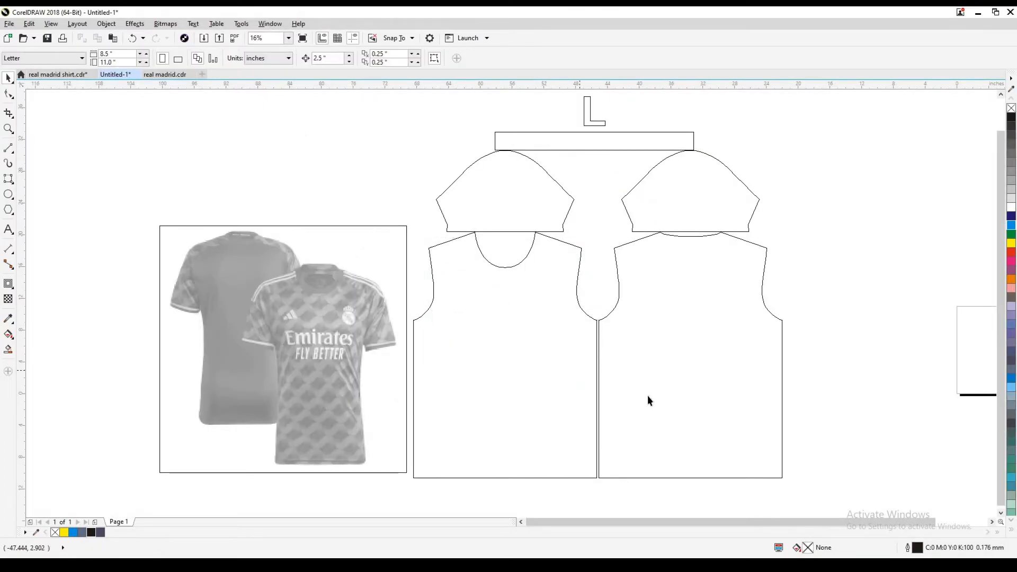
key(shift+F9)
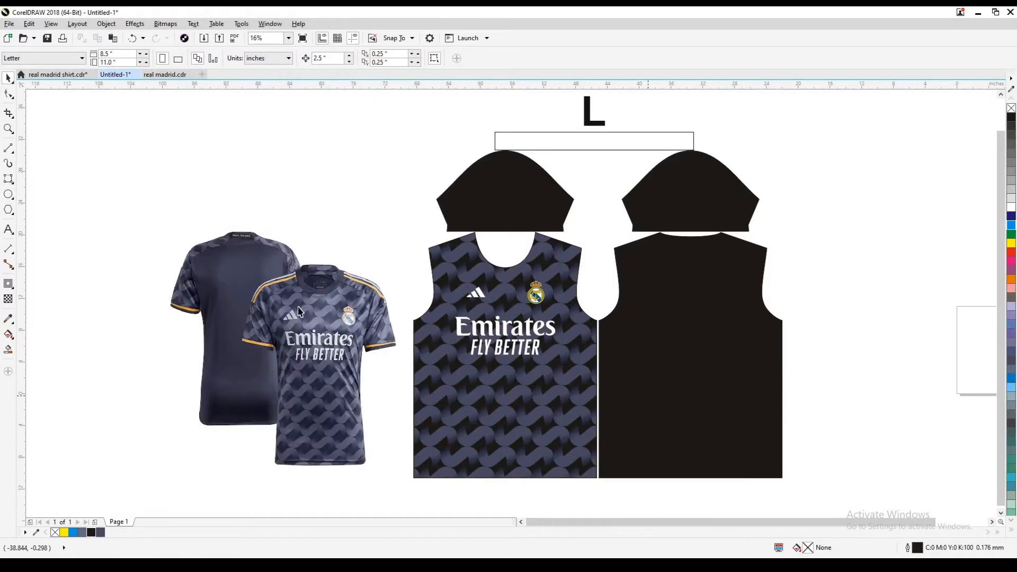
Paste a copy of the pattern rectangle, align it with the sleeve above the front piece, and PowerClip it inside
click(469, 400)
key(ctrl+c)
key(ctrl+v)
shift+click(553, 213)
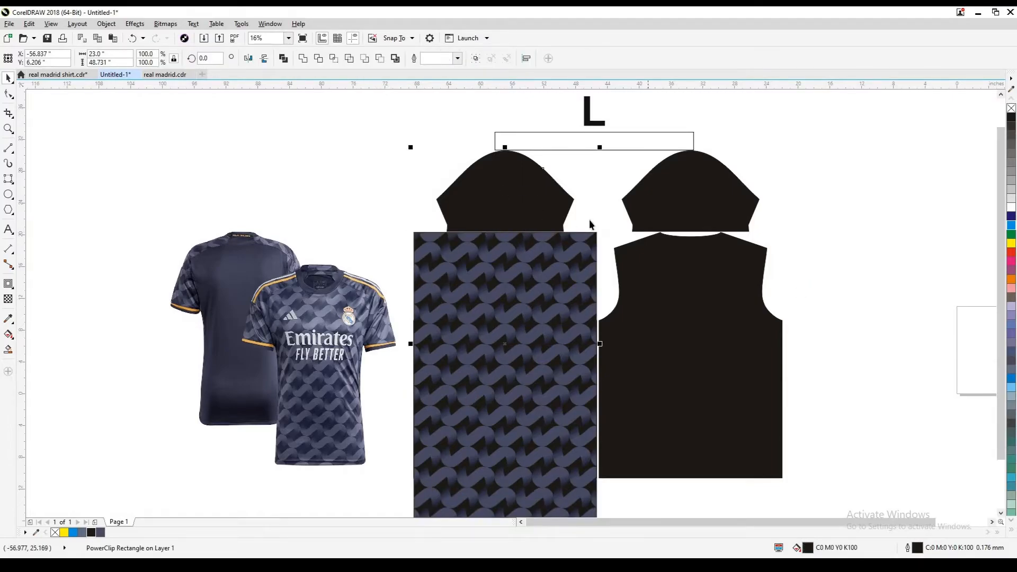
key(t)
click(588, 220)
key(shift+Page_Down)
click(799, 227)
Paste another copy of the pattern, align it with the sleeve above the back piece, and PowerClip it inside
key(ctrl+v)
shift+click(740, 217)
key(c)
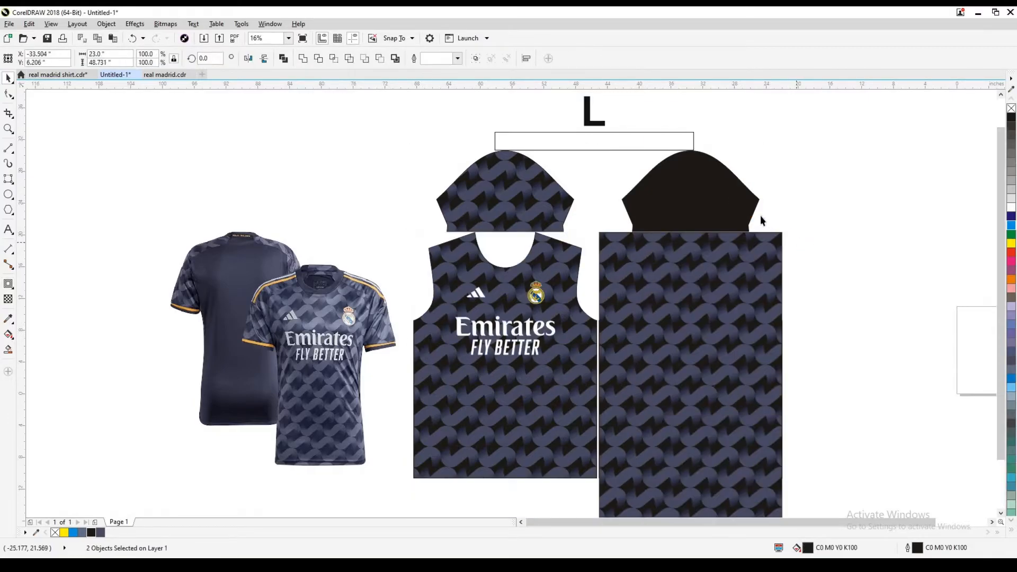
key(b)
key(Escape)
click(761, 217)
key(shift+Page_Down)
click(732, 216)
click(859, 262)
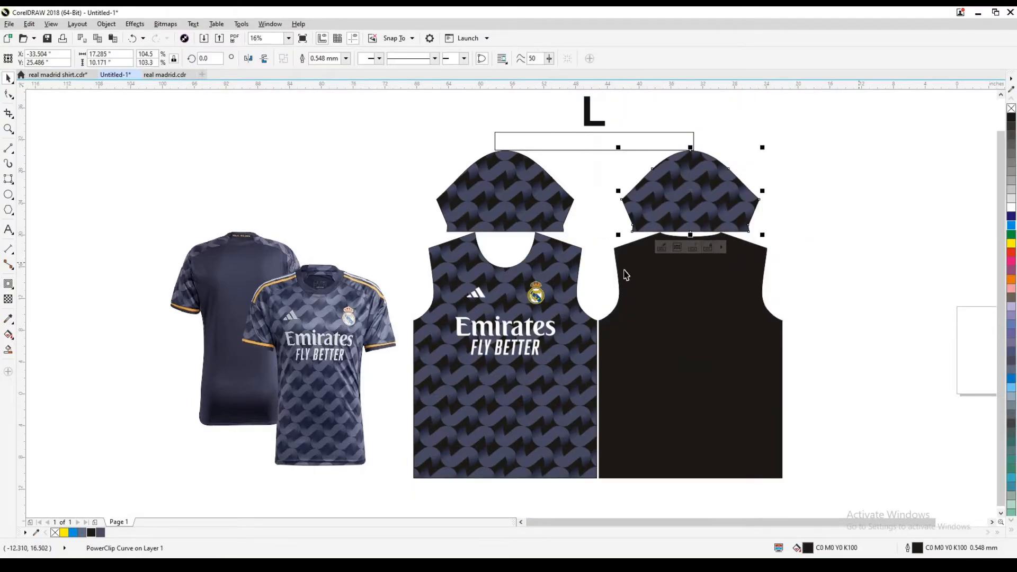
click(666, 394)
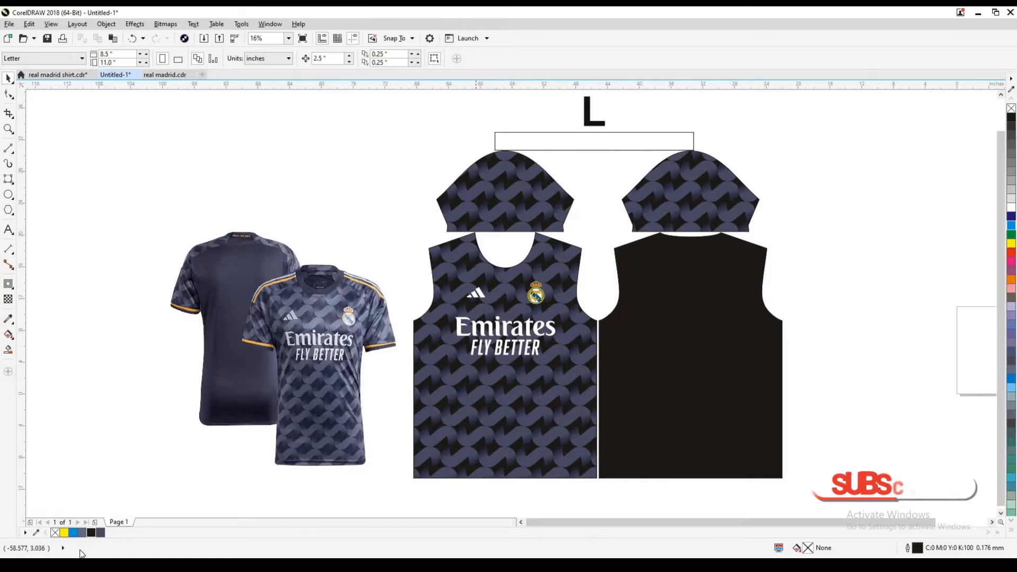
click(91, 482)
click(666, 395)
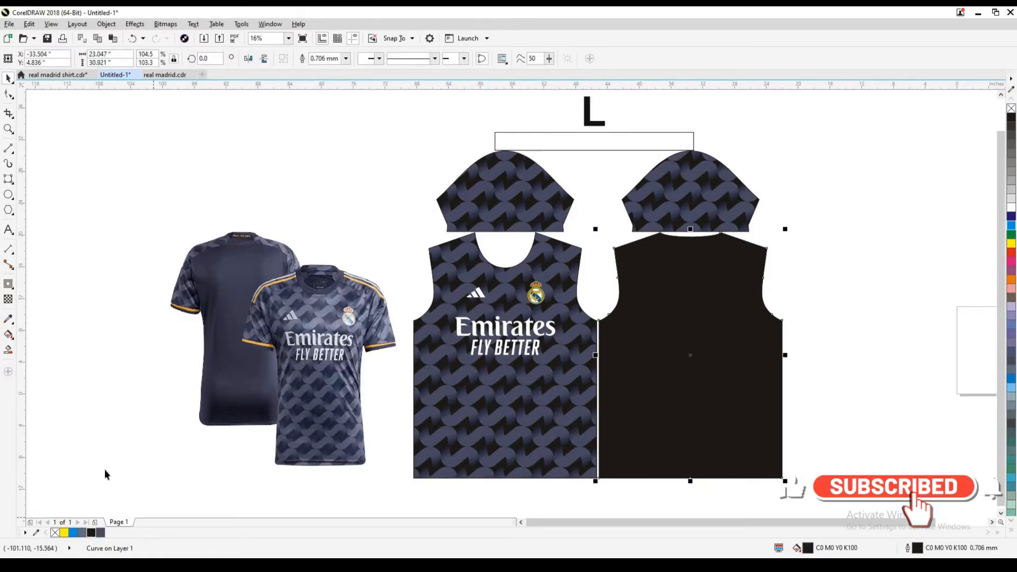
click(104, 474)
Draw a straight line along the front piece's left shoulder edge, make its outline yellow, and shift it down across the shoulder
key(F2)
drag(411, 221, 553, 316)
click(411, 220)
key(F5)
scroll(358, 149, up, 1)
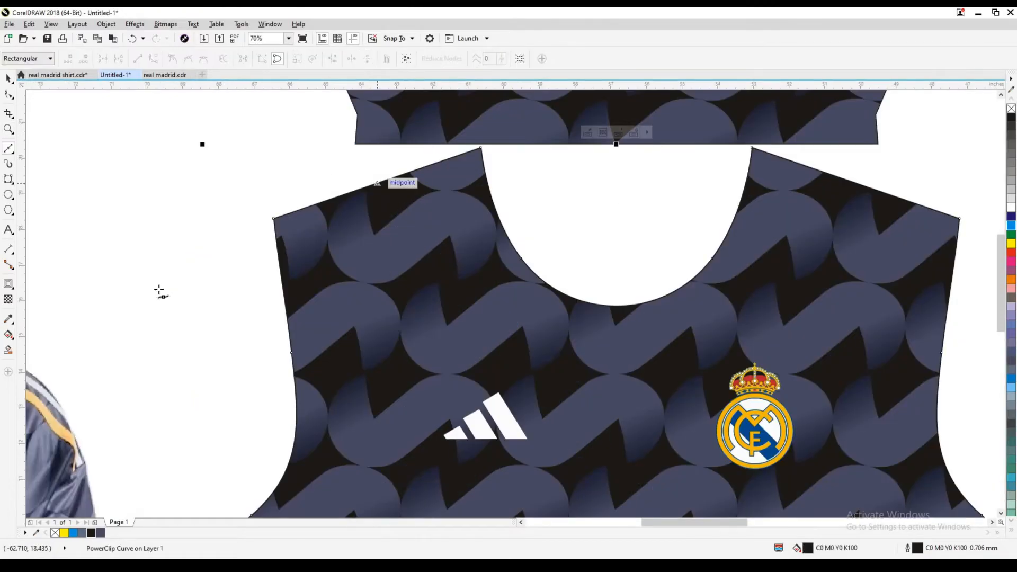
click(625, 147)
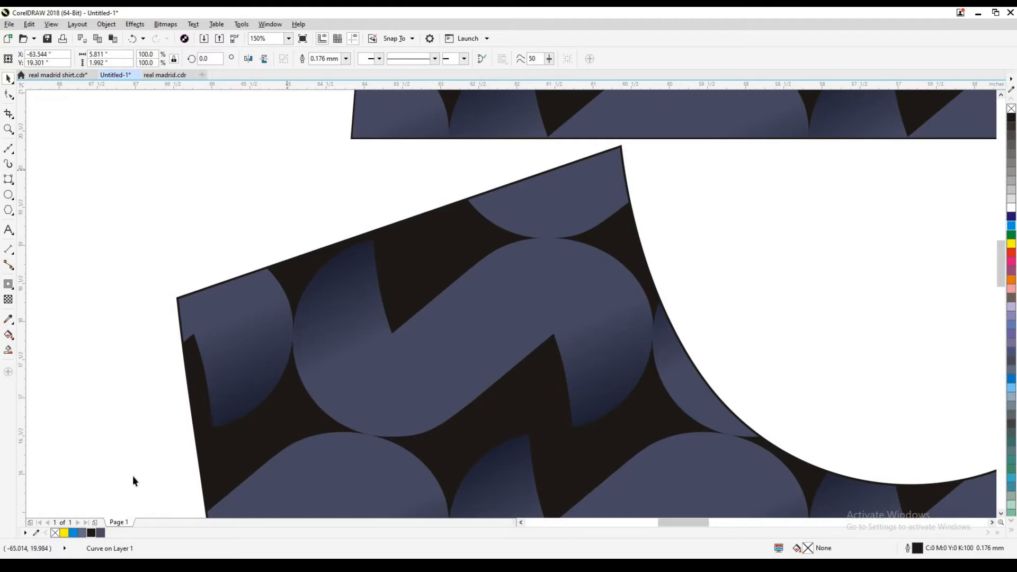
drag(65, 533, 433, 241)
scroll(447, 248, down, 1)
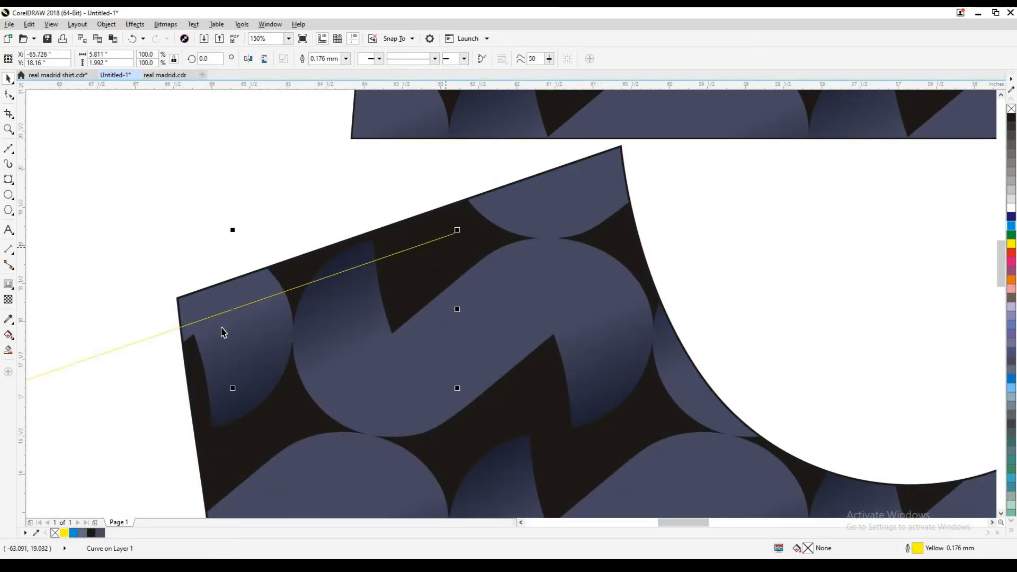
Duplicate the yellow shoulder line end to end past the neckline and combine both lines into one curve
drag(227, 317, 473, 251)
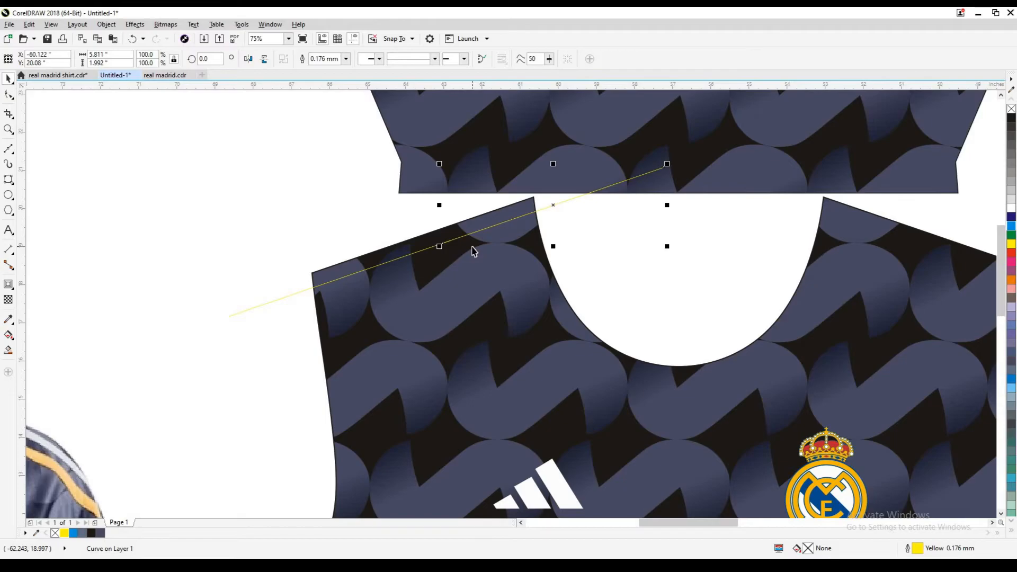
click(312, 376)
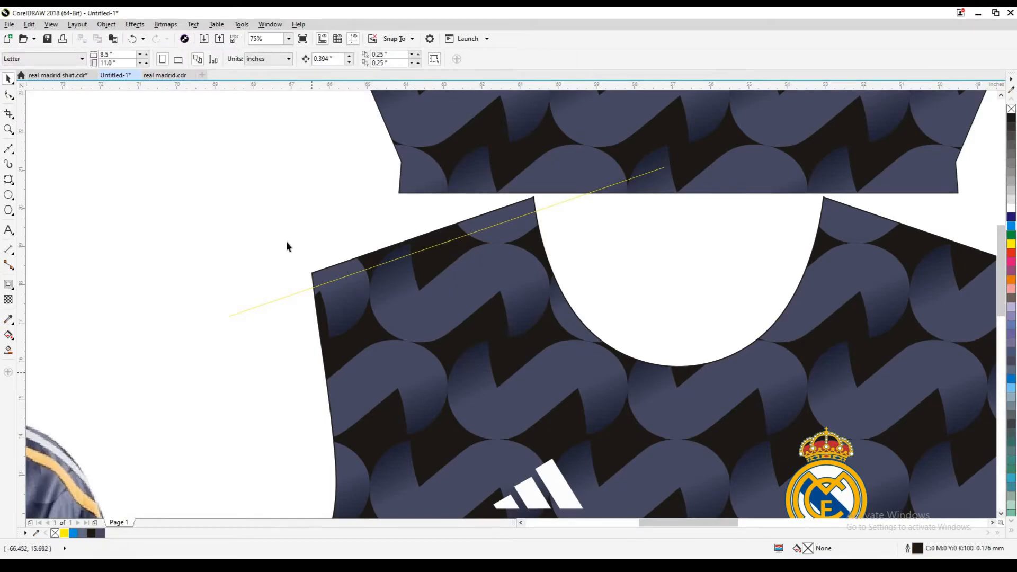
click(308, 288)
key(shift+n)
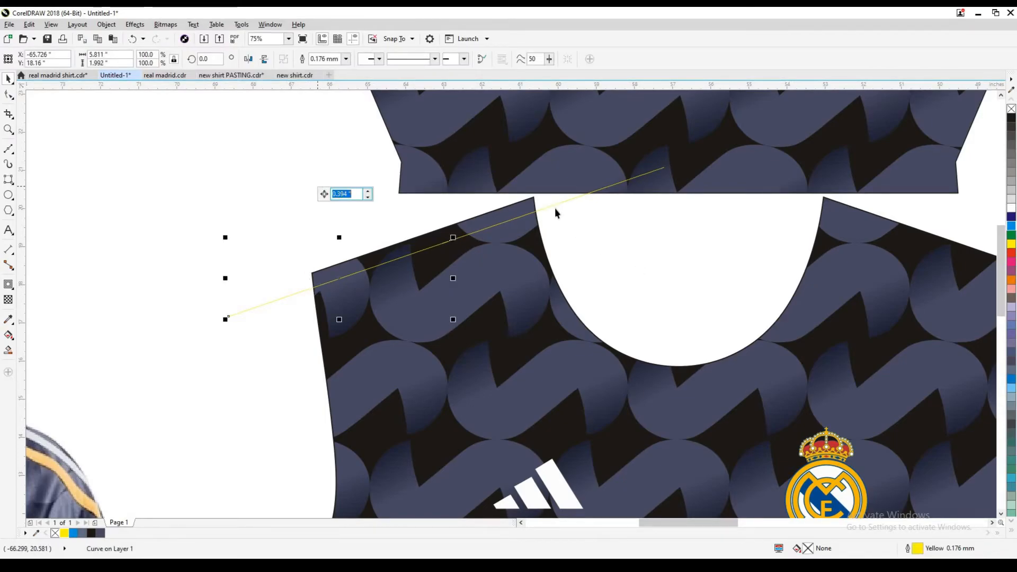
click(552, 206)
shift+click(283, 298)
key(ctrl+l)
Duplicate the yellow line 0.394 inch downward, and duplicate that copy a further 0.197 inch downward
key(shift+n)
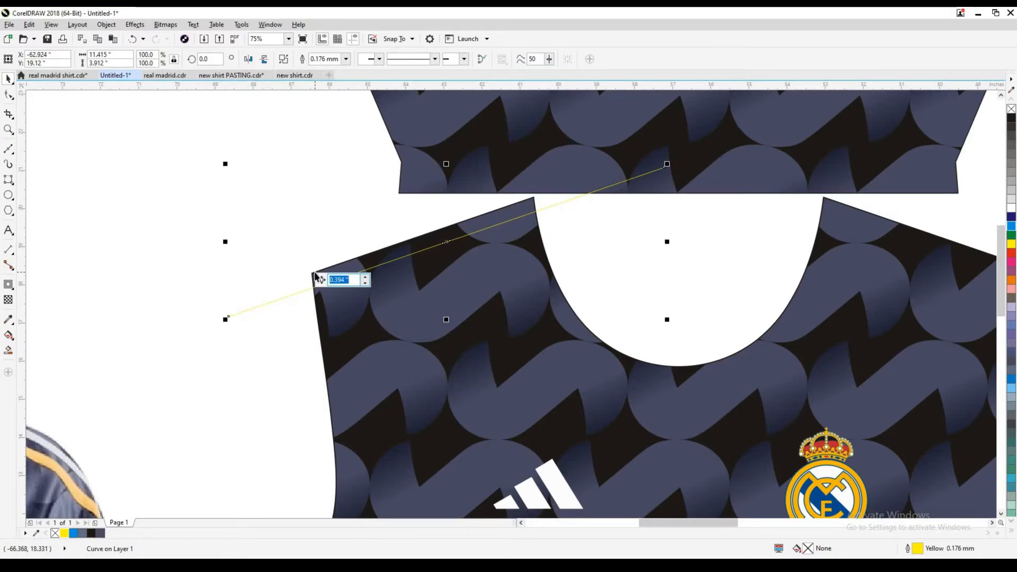
key(KP_Add)
key(Down)
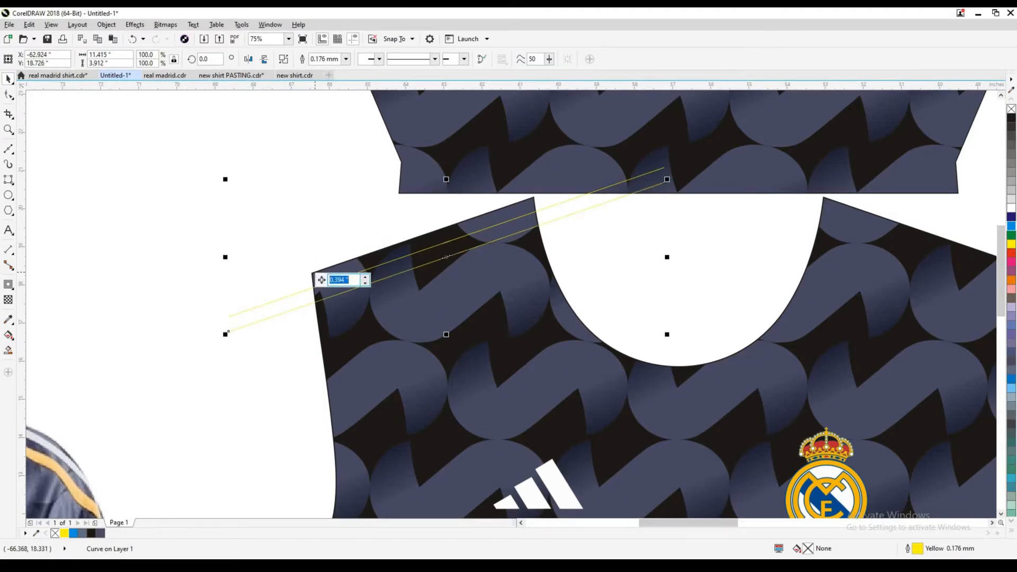
key(Return)
key(KP_Add)
key(Down)
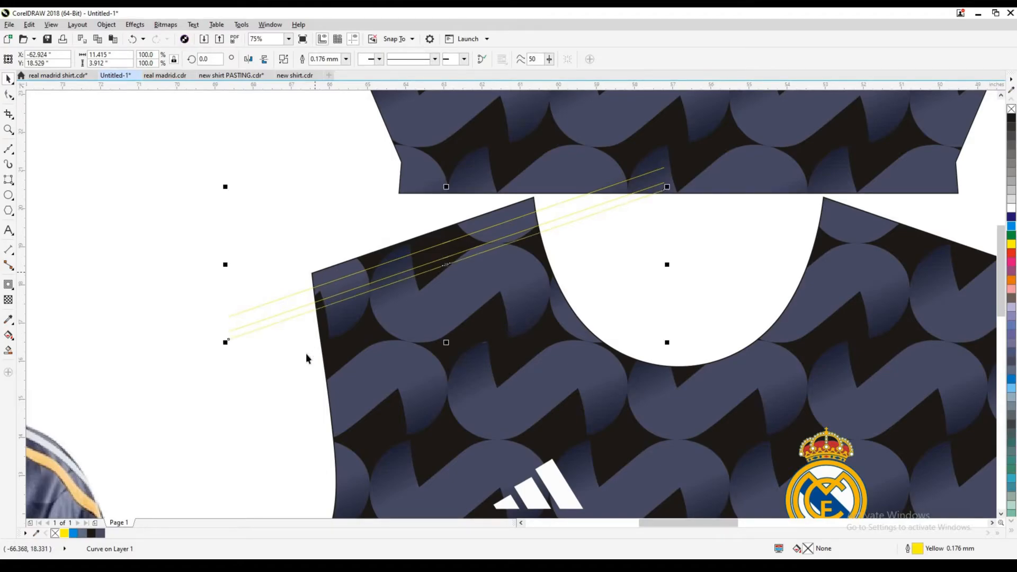
Duplicate the set of three yellow lines downward and repeat the duplication to lay out three shoulder stripes
drag(304, 338, 345, 278)
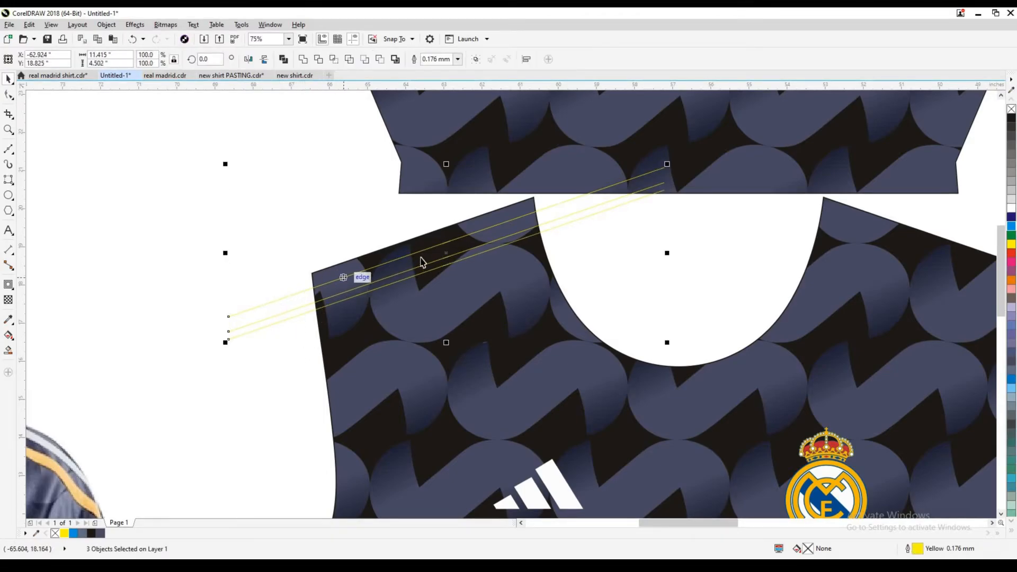
scroll(346, 277, up, 1)
drag(418, 252, 425, 295)
right_click(425, 294)
key(ctrl+r)
scroll(495, 298, down, 1)
Create three stripe shapes between the yellow lines on the left shoulder with Smart Fill
key(space)
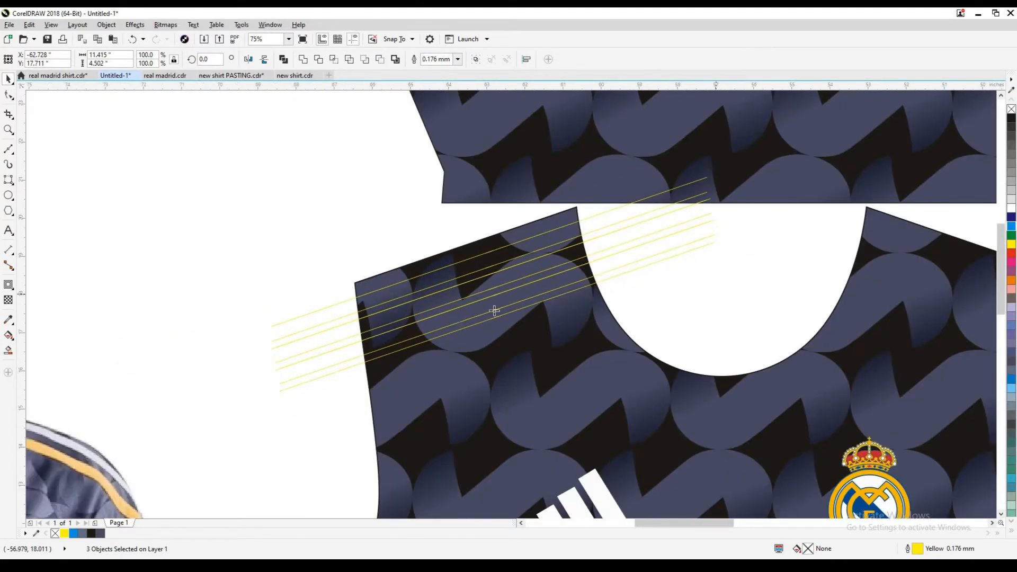
scroll(493, 297, up, 1)
click(492, 303)
click(476, 275)
click(371, 278)
key(space)
Delete the yellow construction lines around the shoulder stripes
scroll(271, 265, down, 1)
drag(270, 264, 623, 217)
key(Delete)
key(Escape)
scroll(503, 283, down, 1)
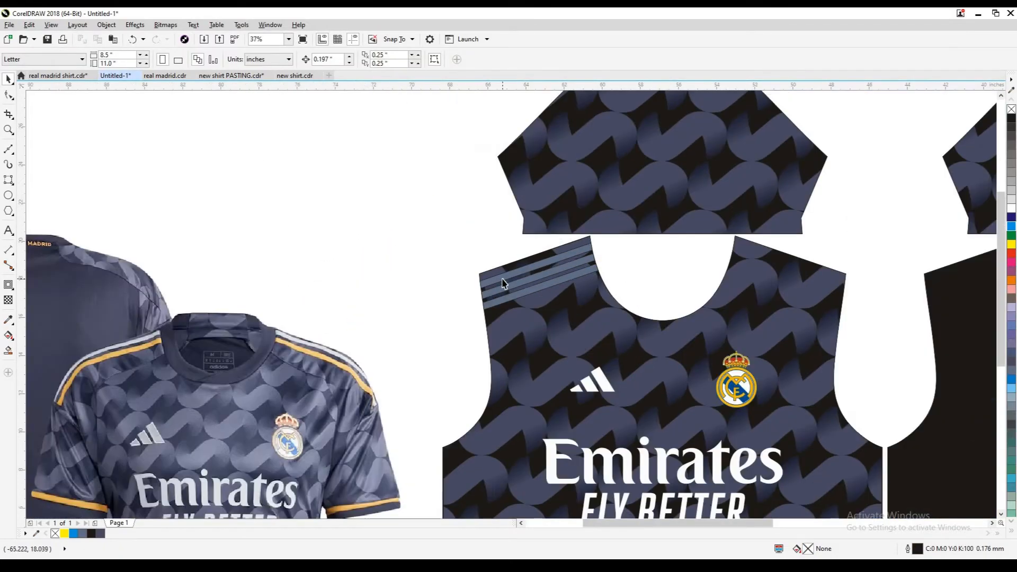
Color the two outer shoulder stripes with the gold sampled from the crest and fill the middle stripe with white
scroll(500, 286, up, 1)
click(496, 277)
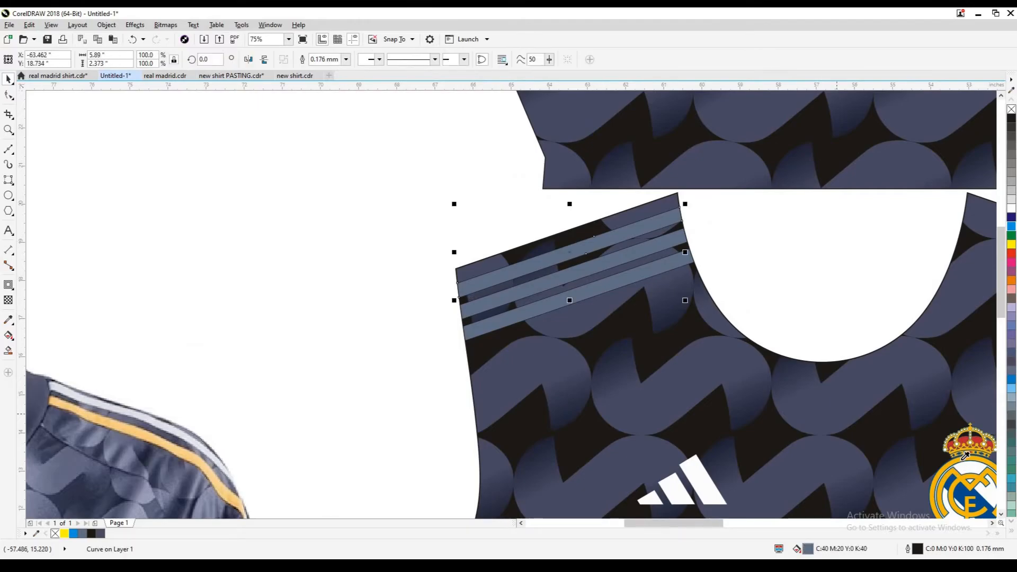
click(962, 466)
click(528, 300)
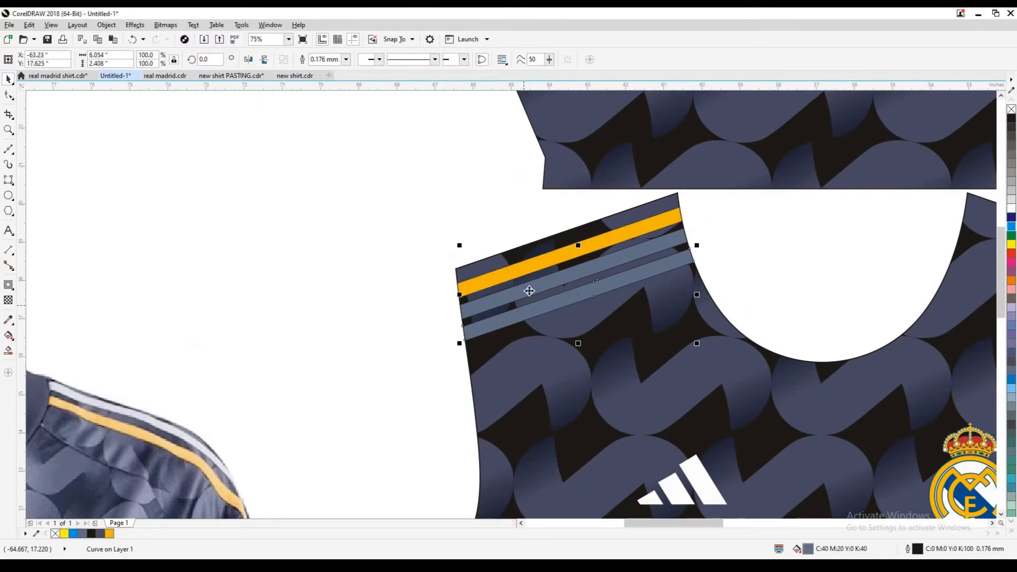
key(ctrl+r)
click(688, 234)
click(1012, 208)
Remove the outlines from the left shoulder stripes and group them
scroll(493, 227, down, 1)
drag(621, 198, 339, 329)
right_click(55, 533)
key(ctrl+g)
Make a mirrored copy of the stripe group and fit it to the front piece's right shoulder edge
drag(494, 282, 669, 286)
right_click(529, 276)
key(shift+F9)
scroll(609, 245, up, 1)
drag(575, 258, 591, 210)
drag(526, 260, 526, 259)
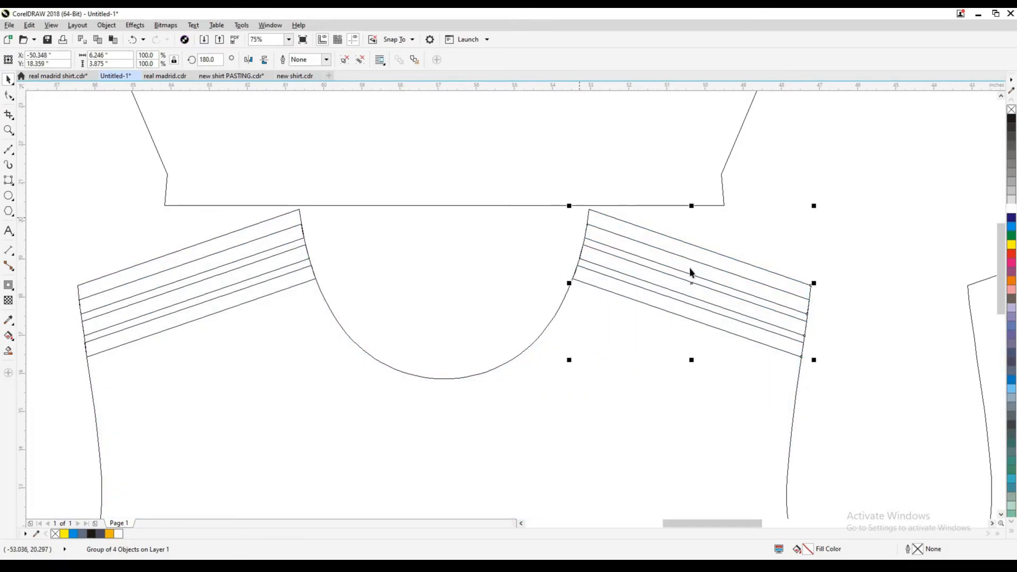
Select both shoulder stripe groups and PowerClip them into the front piece
key(shift+F9)
scroll(522, 268, down, 1)
drag(699, 345, 269, 208)
click(318, 360)
key(Escape)
scroll(377, 292, down, 1)
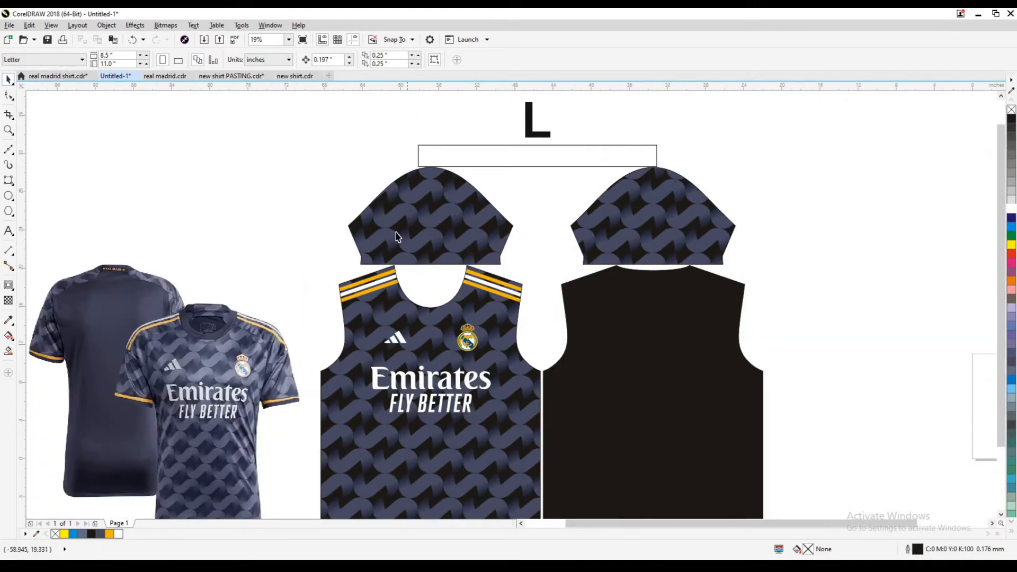
Draw a black rectangle about 16.3 by 0.82 inches across the left sleeve's hem, centered on the sleeve
scroll(396, 232, up, 1)
drag(326, 281, 605, 296)
key(space)
drag(502, 289, 642, 289)
shift+click(578, 265)
key(c)
click(460, 318)
click(462, 295)
click(92, 534)
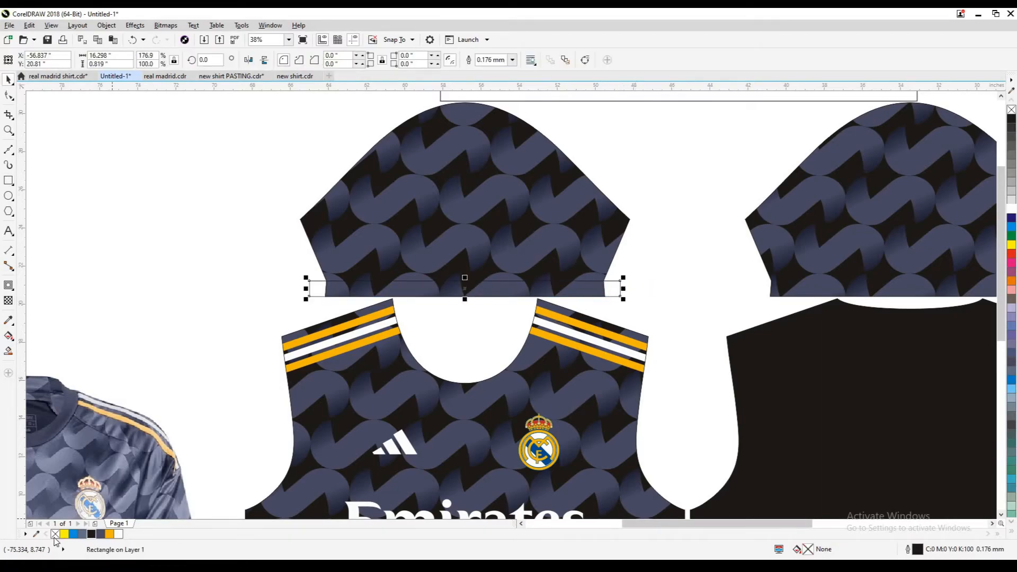
Replace the hem rectangle with a copy directly above it and raise that copy by 0.5 cm
drag(466, 281, 465, 269)
right_click(465, 268)
click(450, 289)
key(Delete)
click(479, 277)
scroll(483, 278, down, 2)
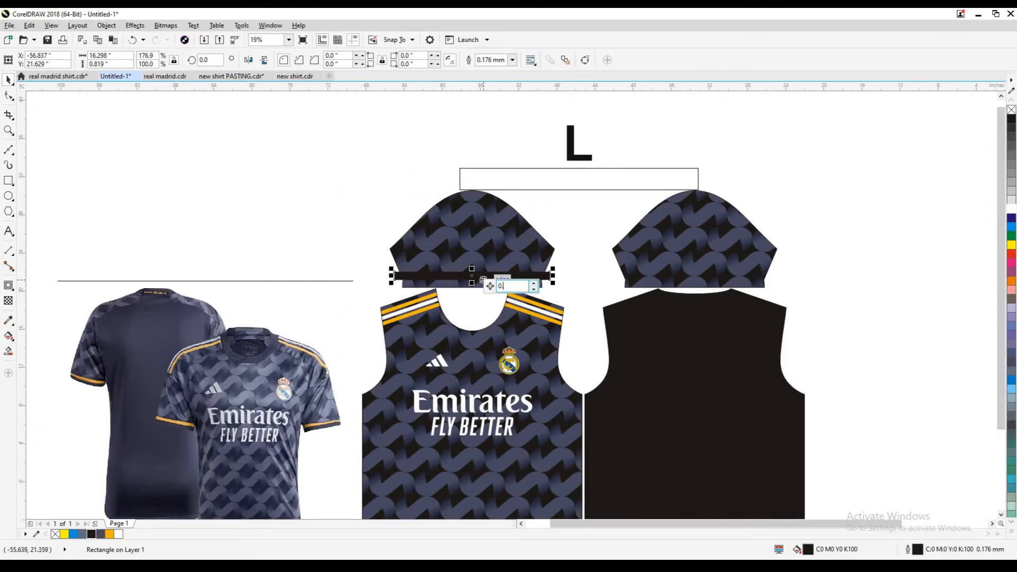
text(0.5CM)
key(Return)
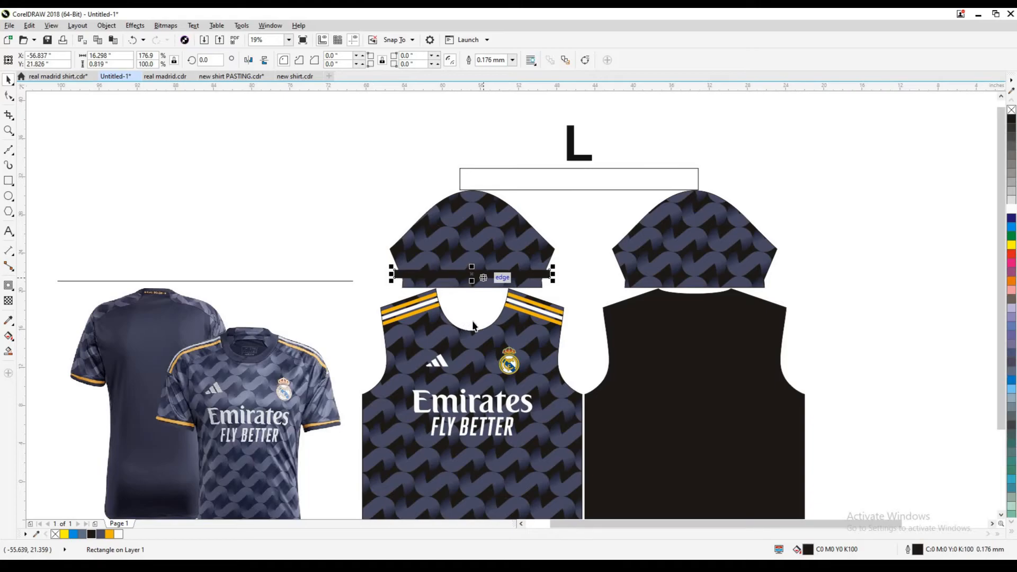
Stretch the black rectangle down to the sleeve hem and place a copy directly above it
scroll(482, 277, up, 2)
drag(466, 271, 595, 286)
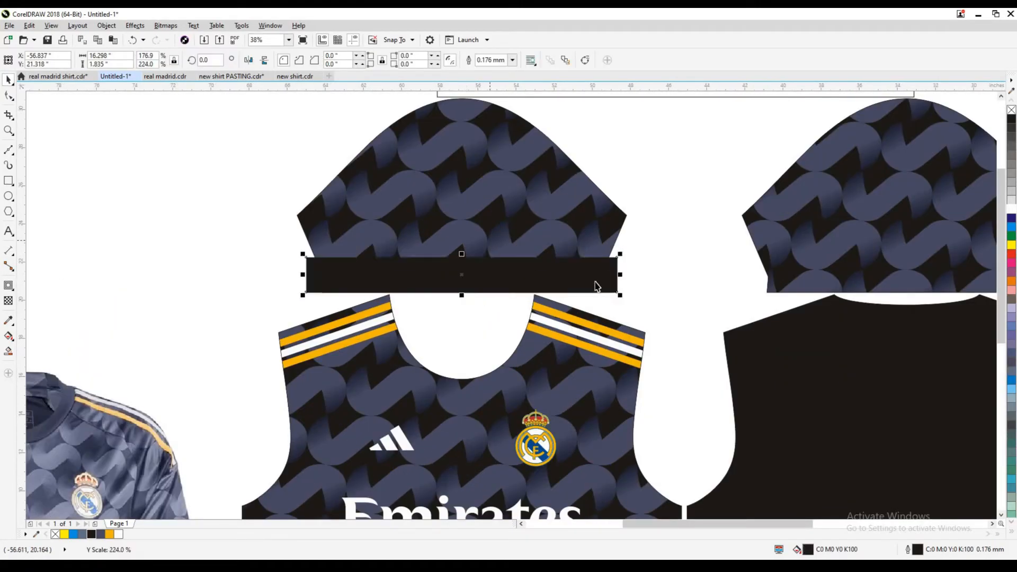
drag(469, 260, 463, 265)
right_click(463, 264)
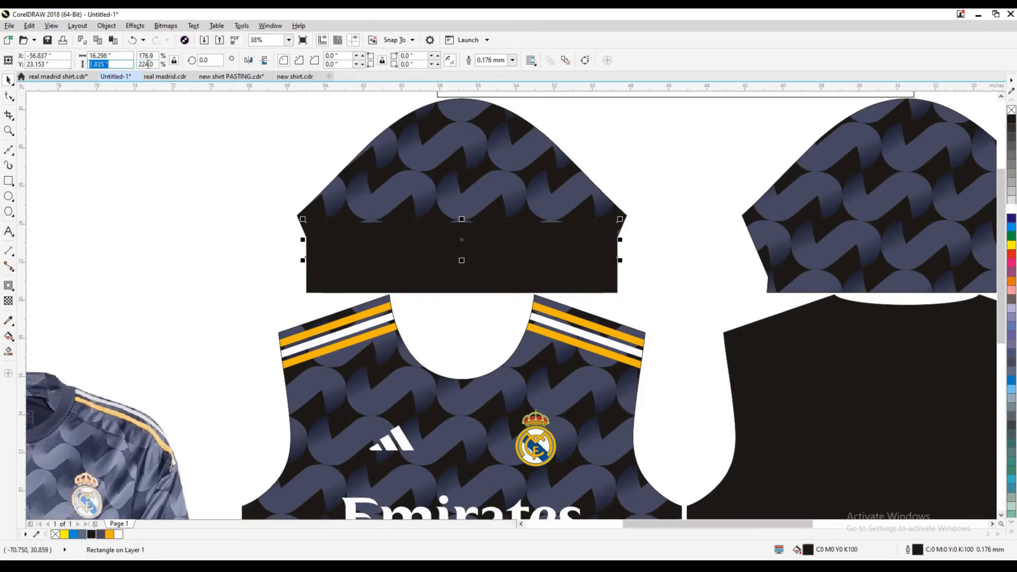
Reduce the upper copy to a 0.394-inch-high stripe resting on the lower block, and delete that block
text(0.394)
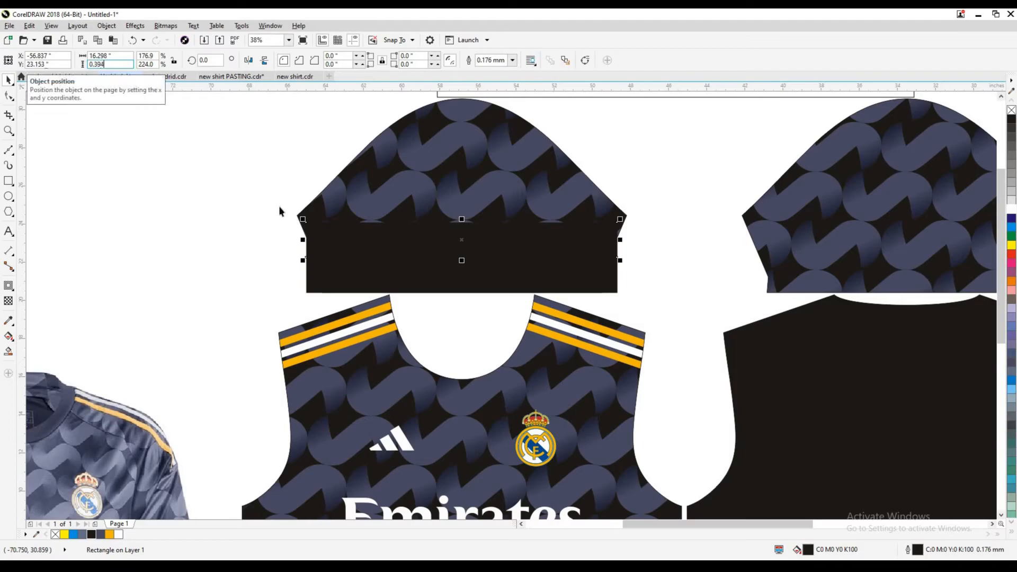
key(Return)
drag(321, 243, 322, 258)
shift+click(318, 260)
shift+click(318, 257)
key(Delete)
Fill the sleeve stripe with gold and PowerClip it into the left sleeve
click(110, 535)
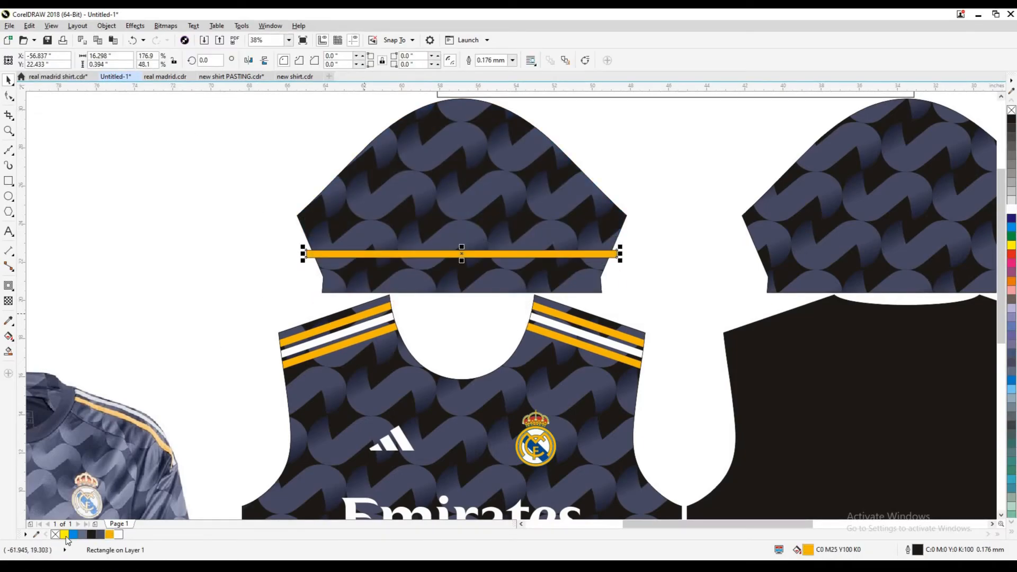
scroll(426, 286, down, 2)
click(510, 308)
click(461, 289)
click(483, 305)
Copy the gold stripe, center the copy on the right sleeve and PowerClip it into that sleeve
ctrl+click(468, 286)
key(ctrl+c)
key(ctrl+v)
shift+click(639, 264)
key(c)
drag(543, 302, 758, 277)
click(609, 249)
Fill the collar strip above the sleeves with black and raise the L size label slightly
click(583, 204)
click(91, 534)
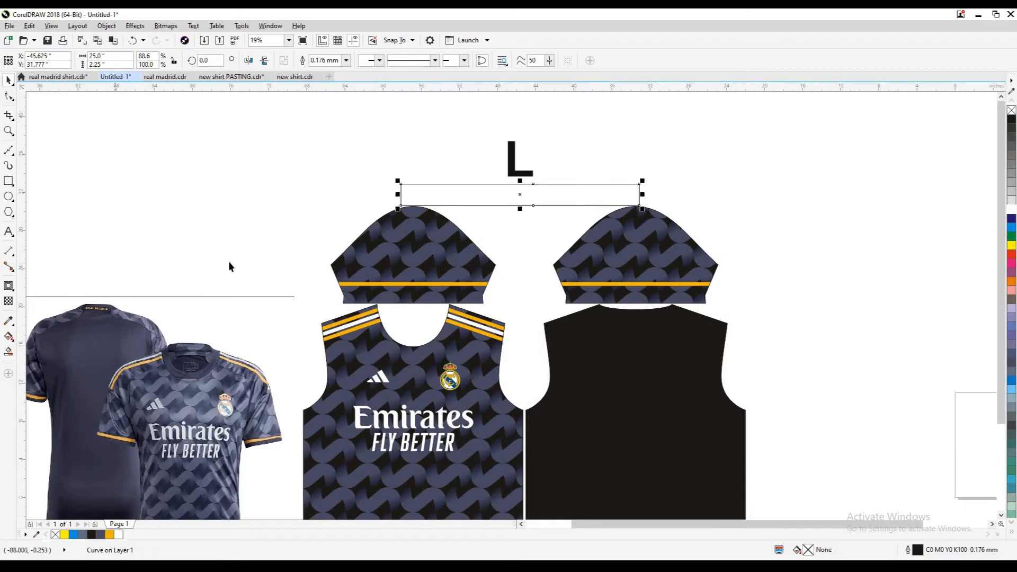
click(272, 208)
drag(510, 159, 509, 149)
click(526, 237)
scroll(526, 238, down, 1)
key(z)
drag(398, 184, 660, 438)
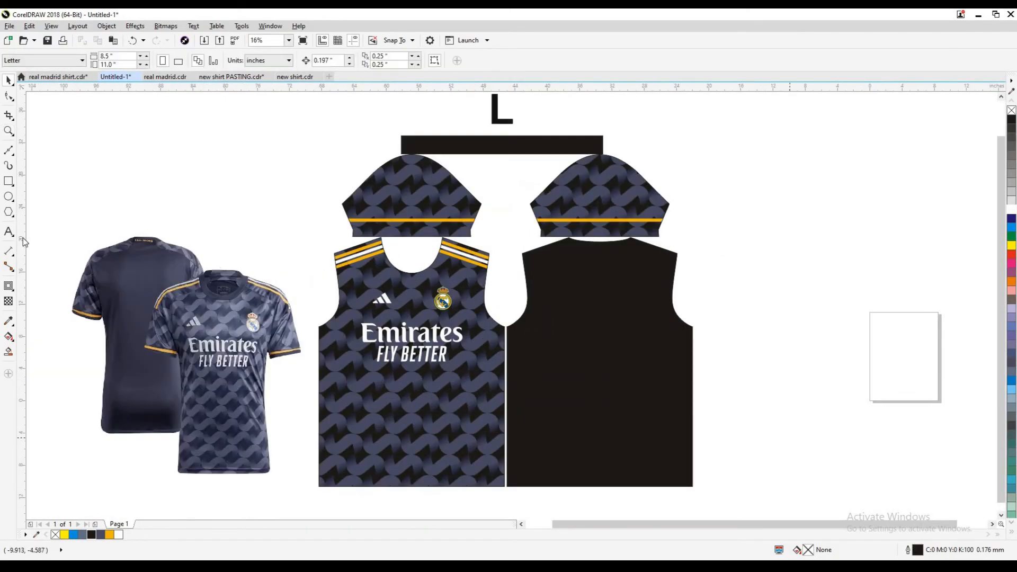
Add the text NAME in white, about 7.5 inches wide, centered on the upper back piece
click(744, 327)
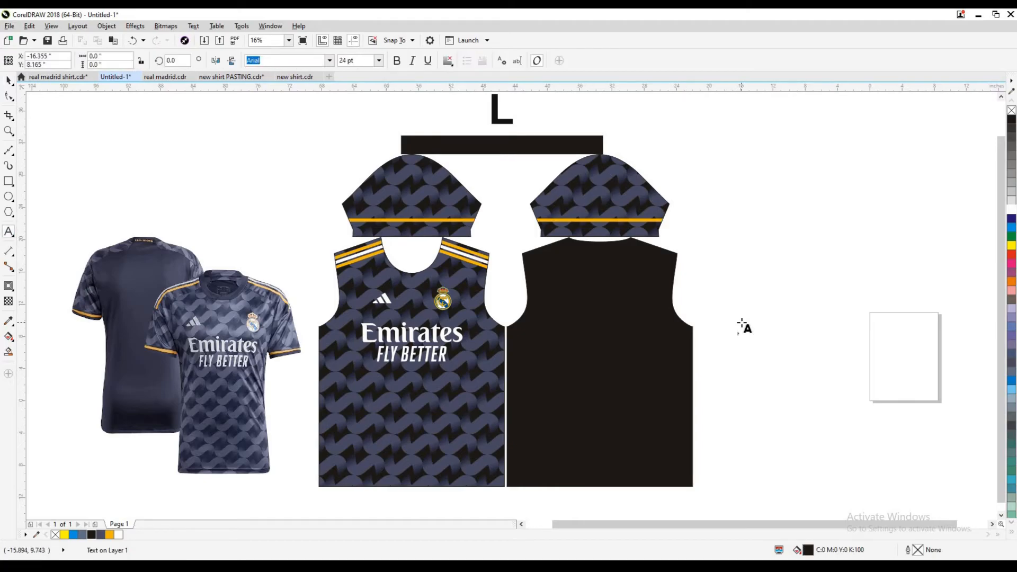
text(NAME)
key(ctrl+space)
drag(748, 338, 803, 379)
drag(777, 347, 643, 308)
key(c)
drag(488, 249, 759, 356)
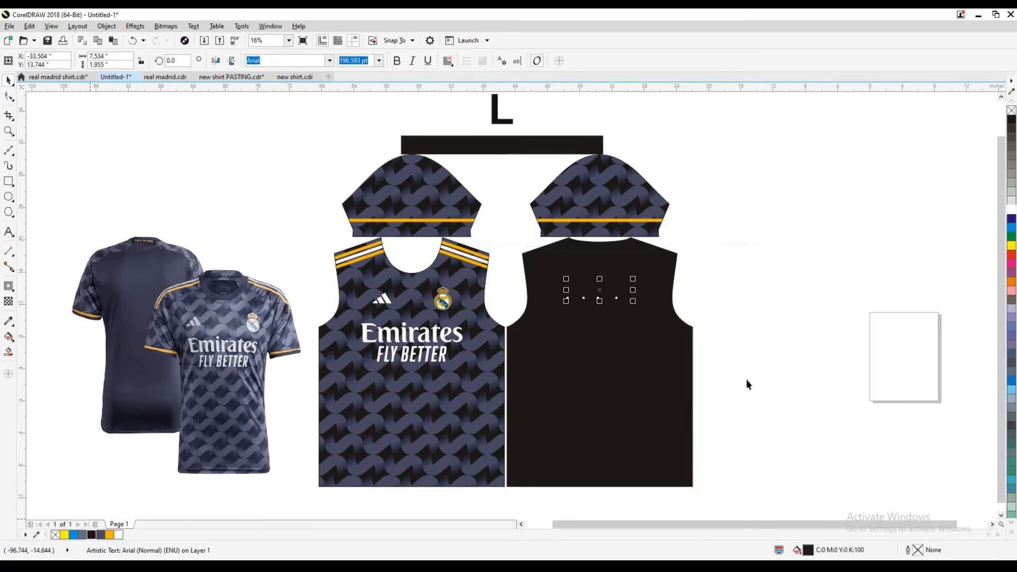
click(118, 535)
drag(600, 291, 601, 317)
right_click(602, 317)
key(ctrl+z)
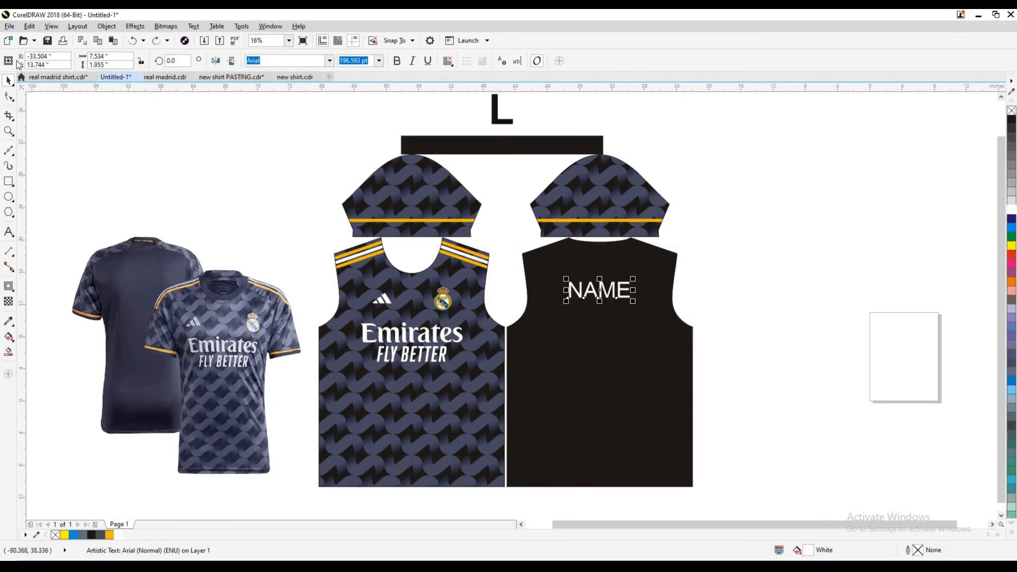
Position NAME just below the back piece's neckline and set its height to 2.25 inches
key(Return)
shift+click(582, 310)
key(Escape)
scroll(579, 290, up, 1)
drag(563, 306, 570, 232)
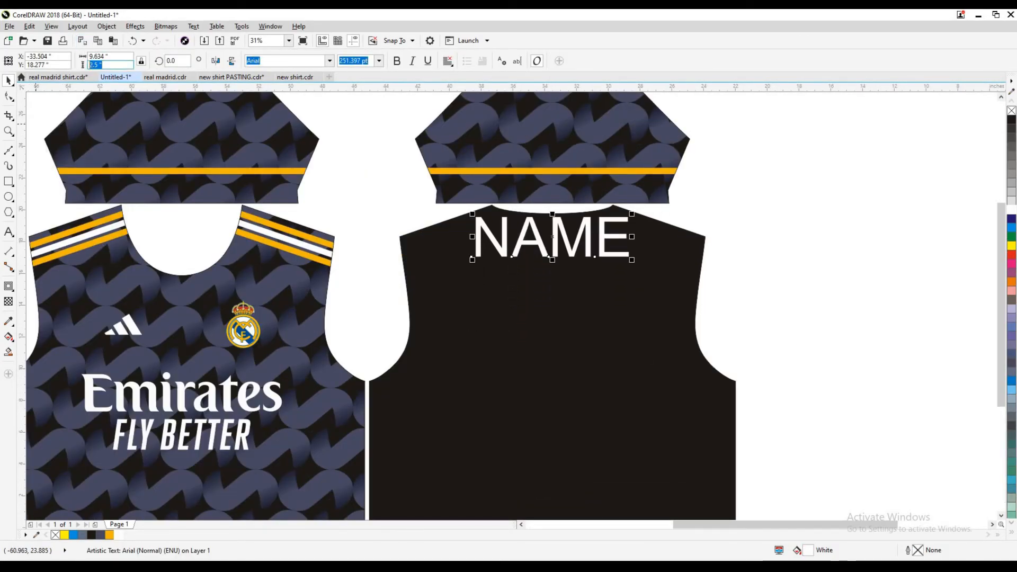
text(2.25)
key(Return)
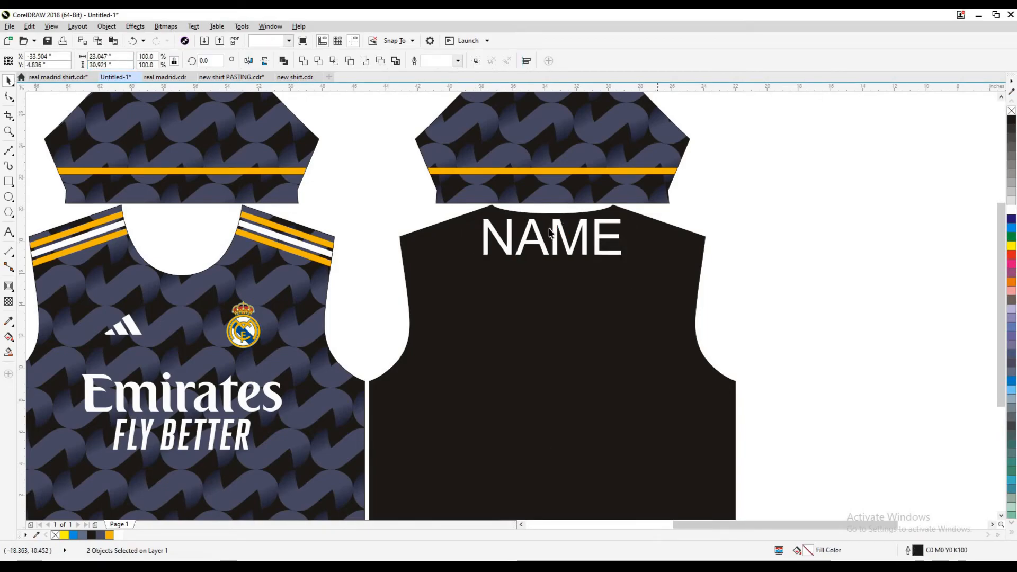
scroll(564, 231, up, 1)
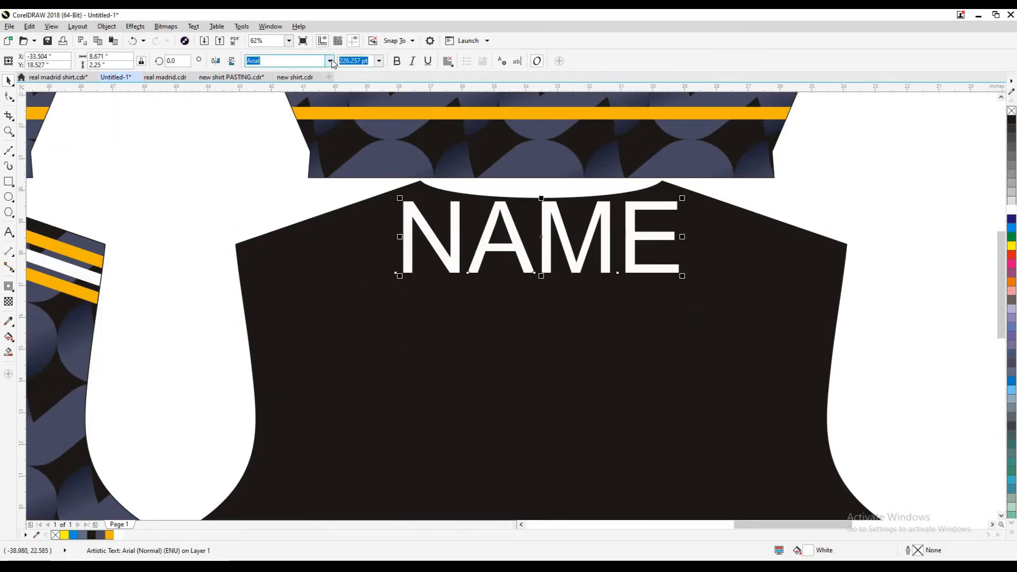
Try the Machine BT font on NAME
text(me)
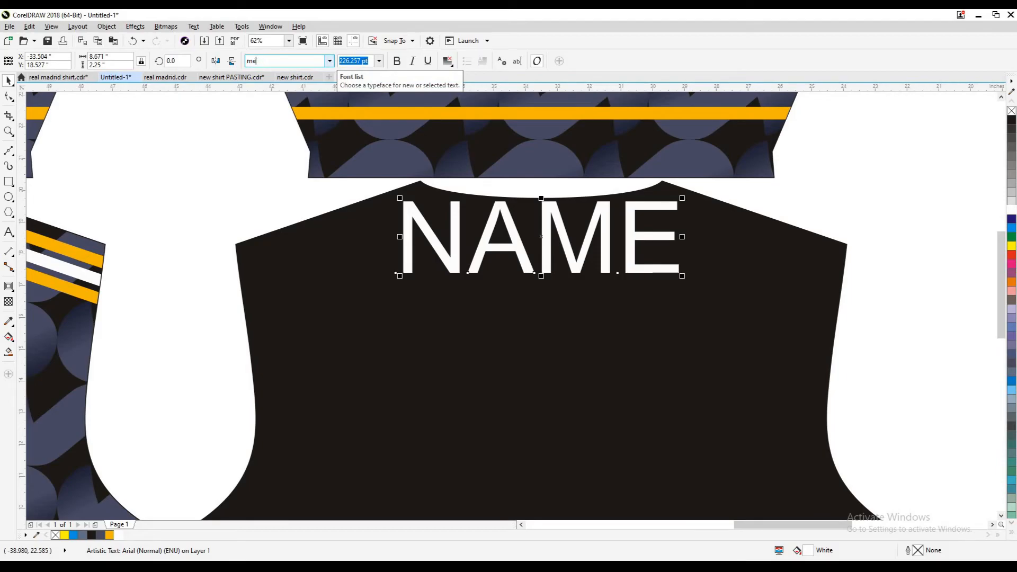
text(SOa)
key(Return)
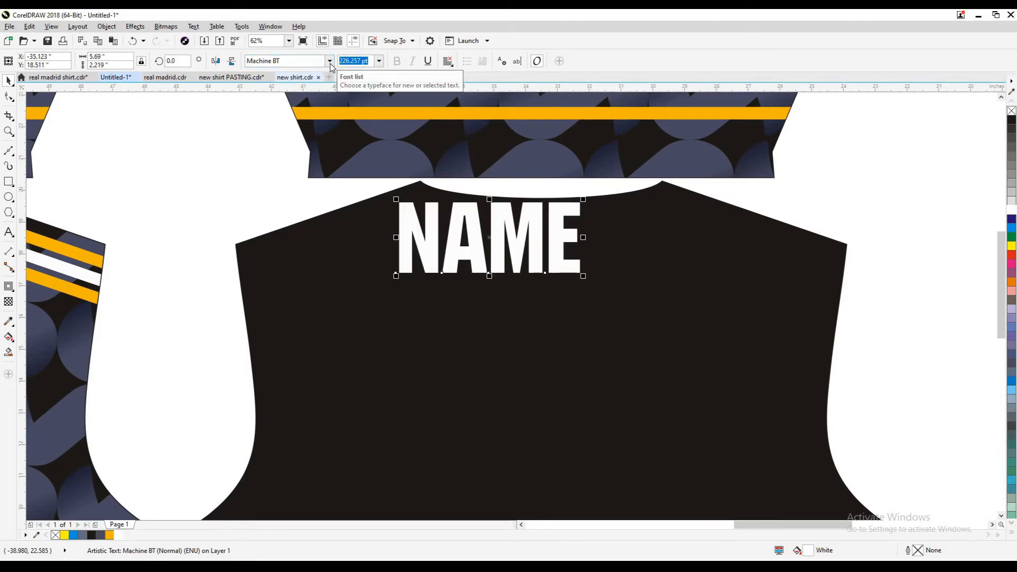
Set NAME in the Montserrat SemiBold font and center it horizontally on the back piece
click(330, 62)
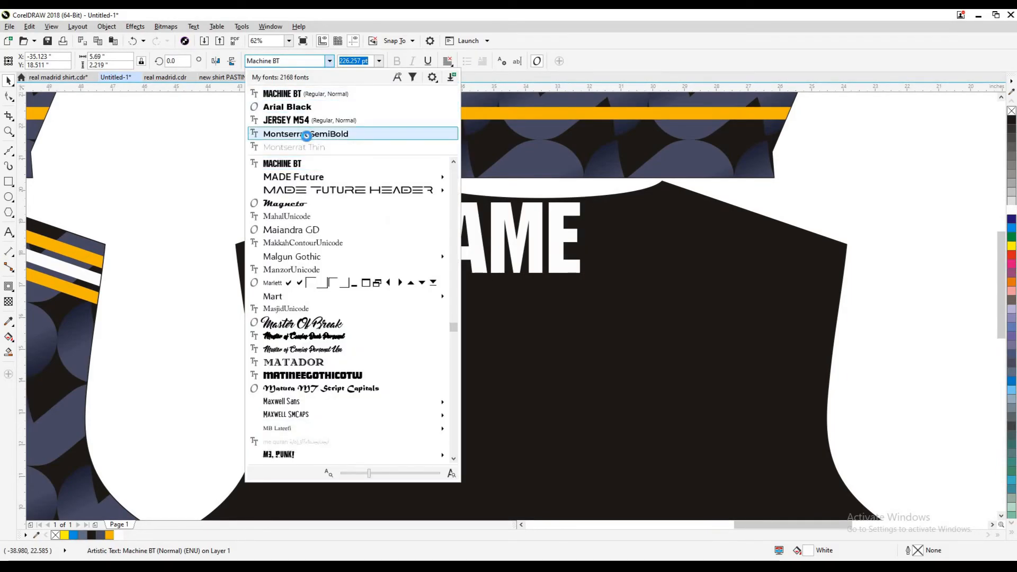
shift+click(513, 341)
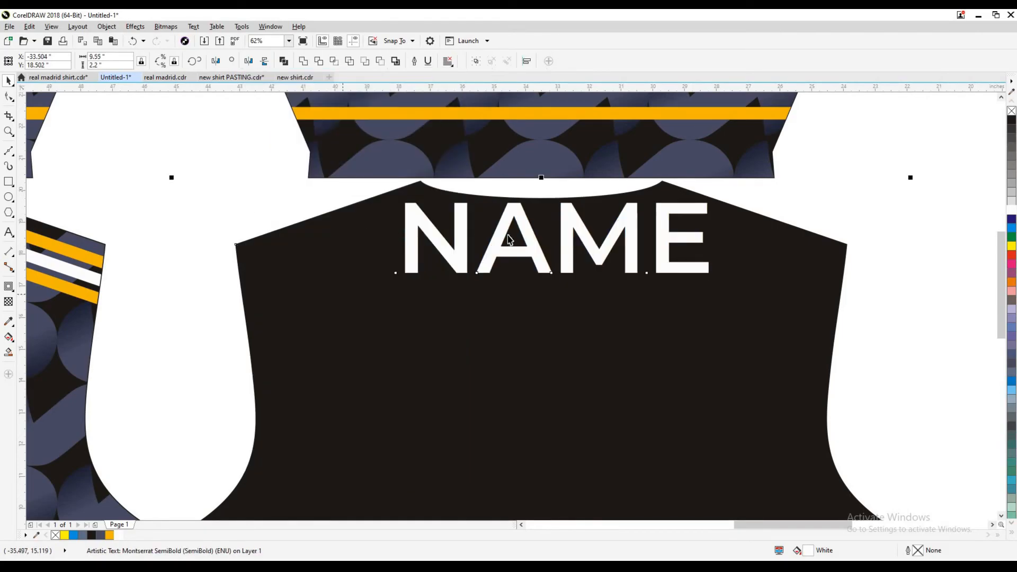
key(c)
key(Escape)
Duplicate NAME below itself and change the copy's text to 25
click(511, 230)
drag(516, 318, 517, 333)
right_click(517, 332)
key(F8)
key(ctrl+a)
text(25)
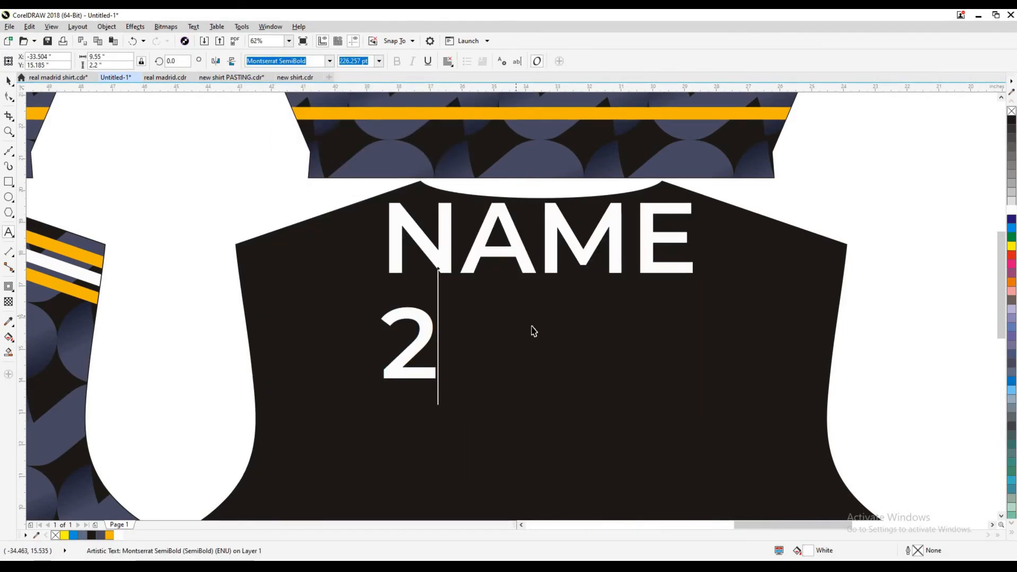
key(ctrl+space)
Set the number 25 in the Jersey M54 font and enlarge it to about 7.4 inches high
scroll(544, 323, down, 1)
click(307, 63)
text(Jersey M54)
key(Return)
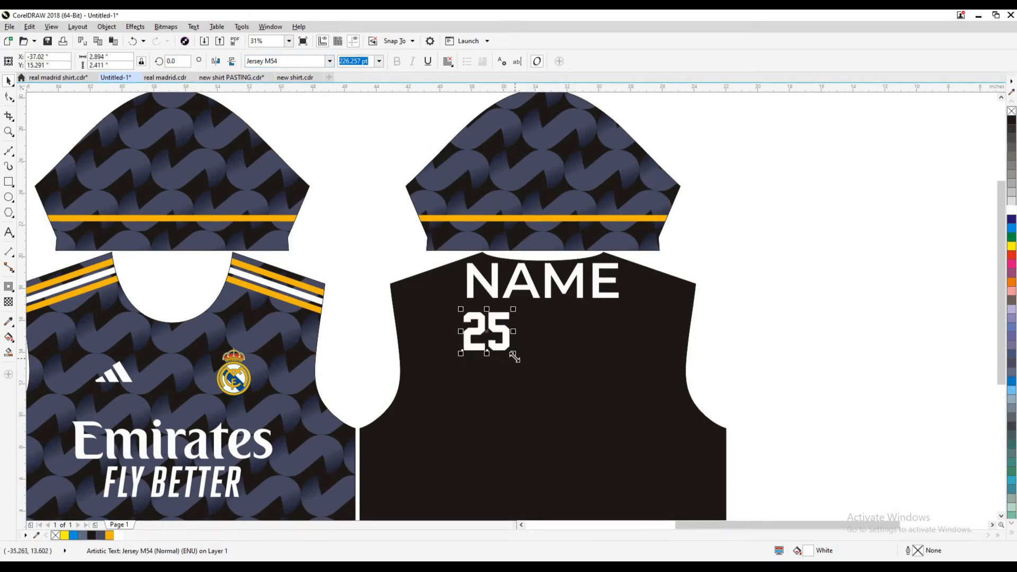
drag(622, 441, 621, 440)
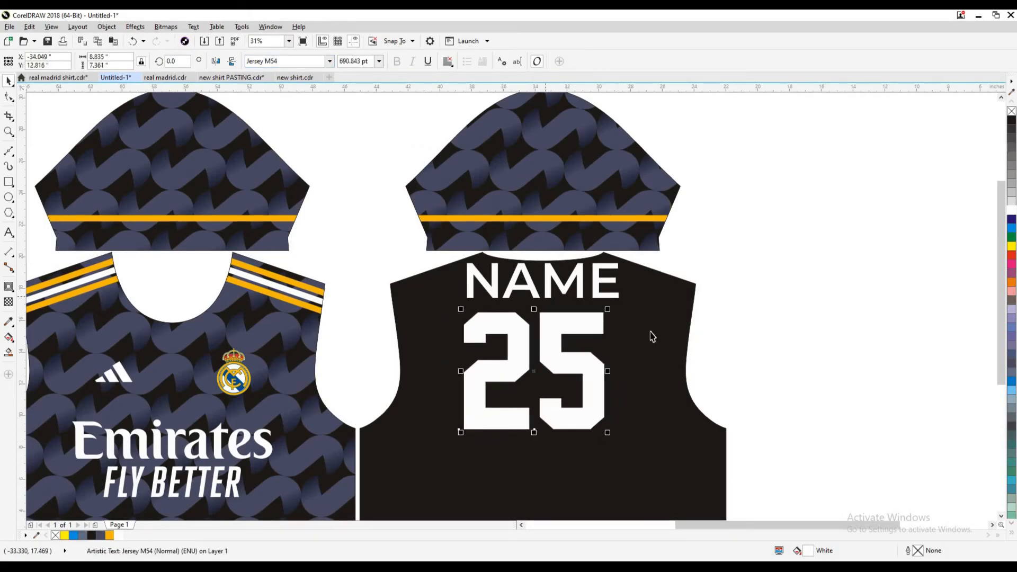
Center the number under NAME and move both down 2.5 inches on the back piece
shift+click(578, 295)
key(c)
text(n2.5)
key(Return)
key(Down)
scroll(548, 227, down, 1)
key(Escape)
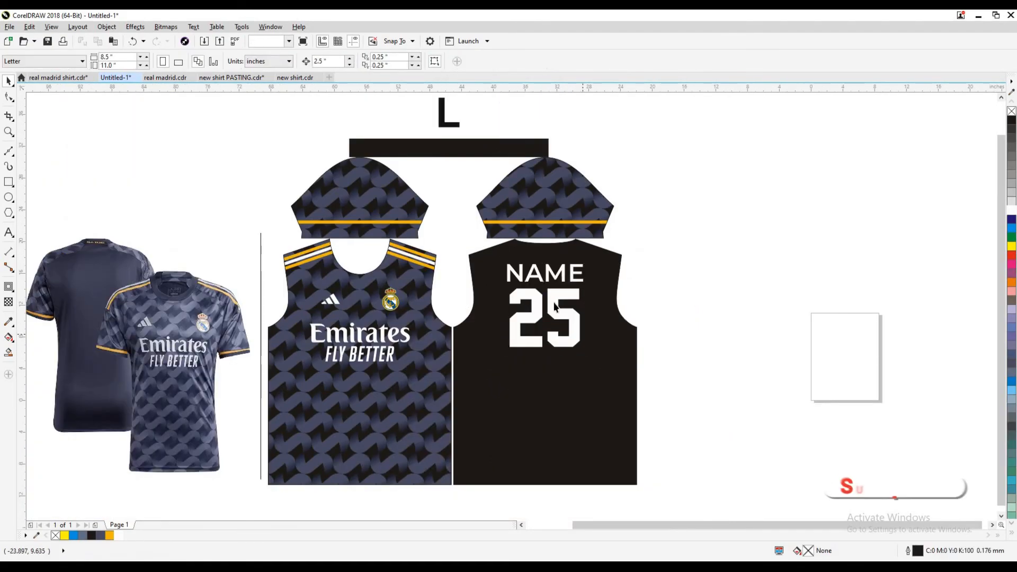
Select the name and number together and center them on the back piece
scroll(554, 299, up, 1)
click(554, 300)
shift+click(544, 255)
shift+click(697, 380)
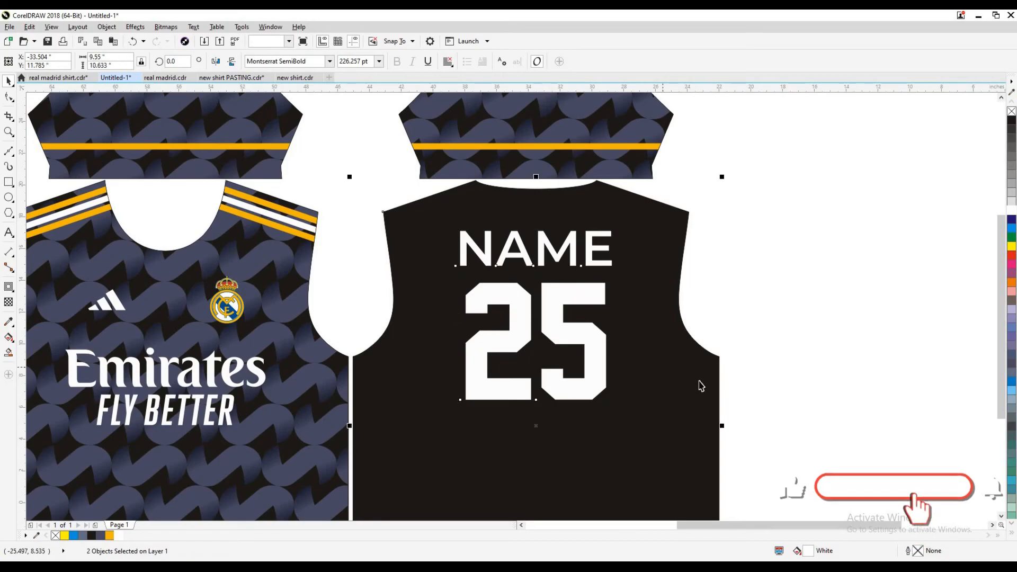
Place a copy of the L size label beside the back piece and set its font to Arial Black
scroll(569, 283, down, 1)
drag(452, 116, 680, 323)
right_click(680, 323)
click(329, 62)
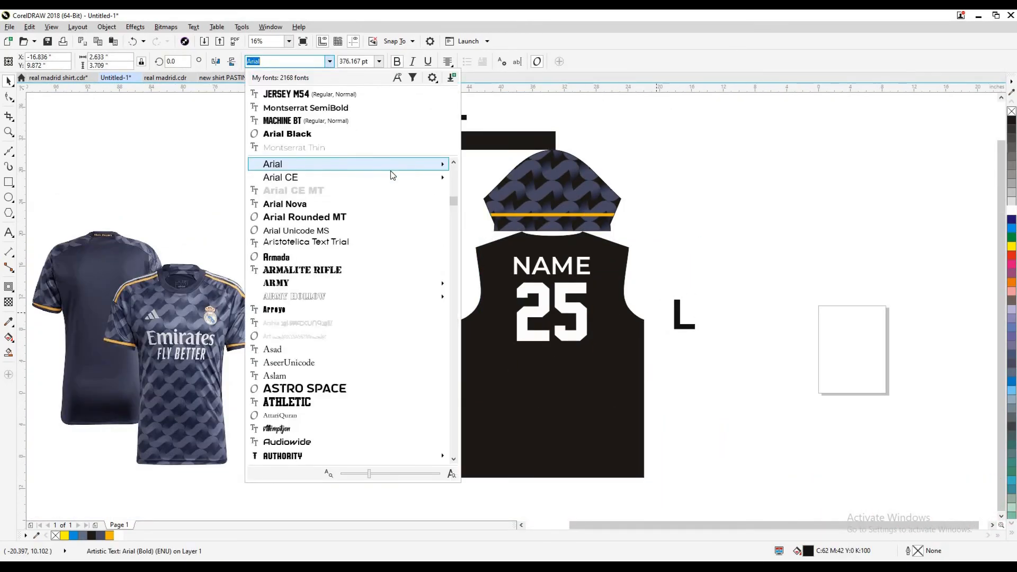
click(392, 164)
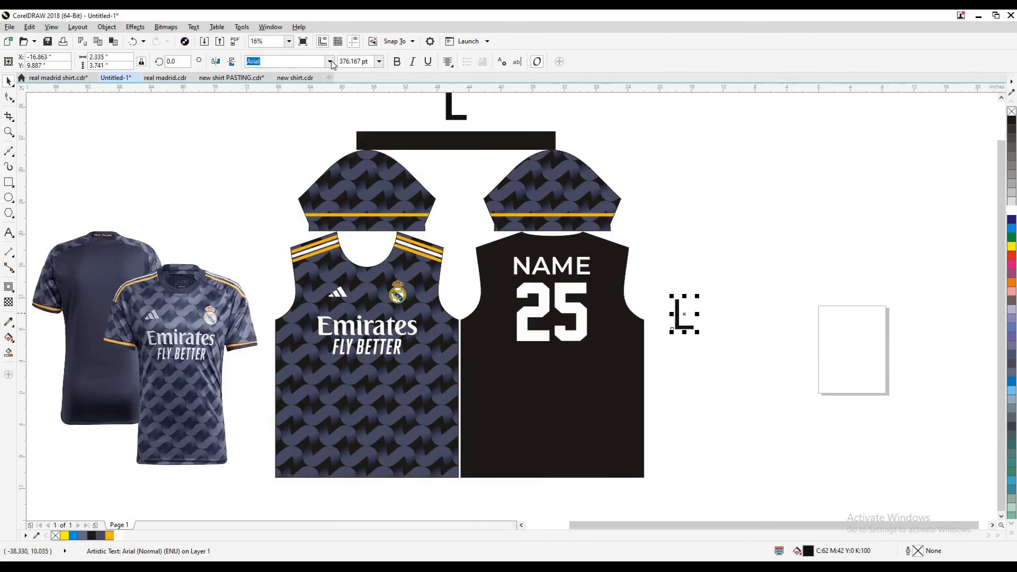
click(435, 177)
click(329, 62)
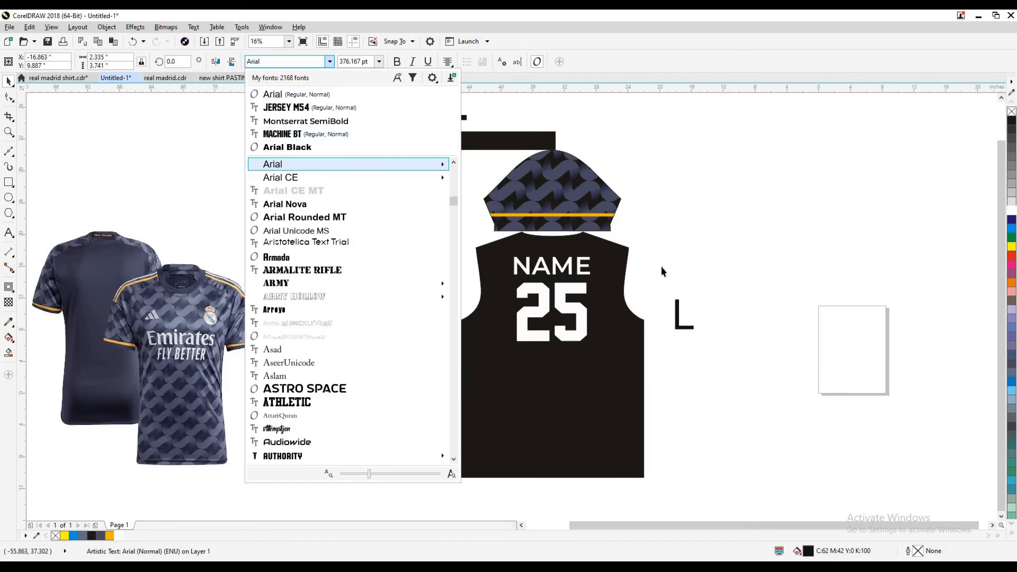
click(287, 147)
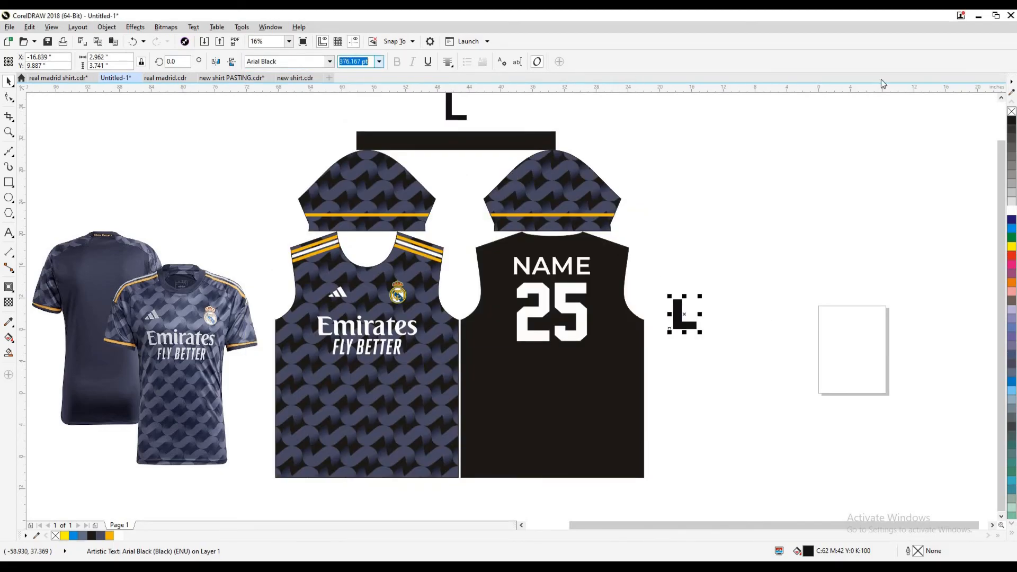
Set the copied L label to 25 pt and align it to the bottom center of the back piece
text(25)
key(Return)
shift+click(518, 455)
key(c)
key(b)
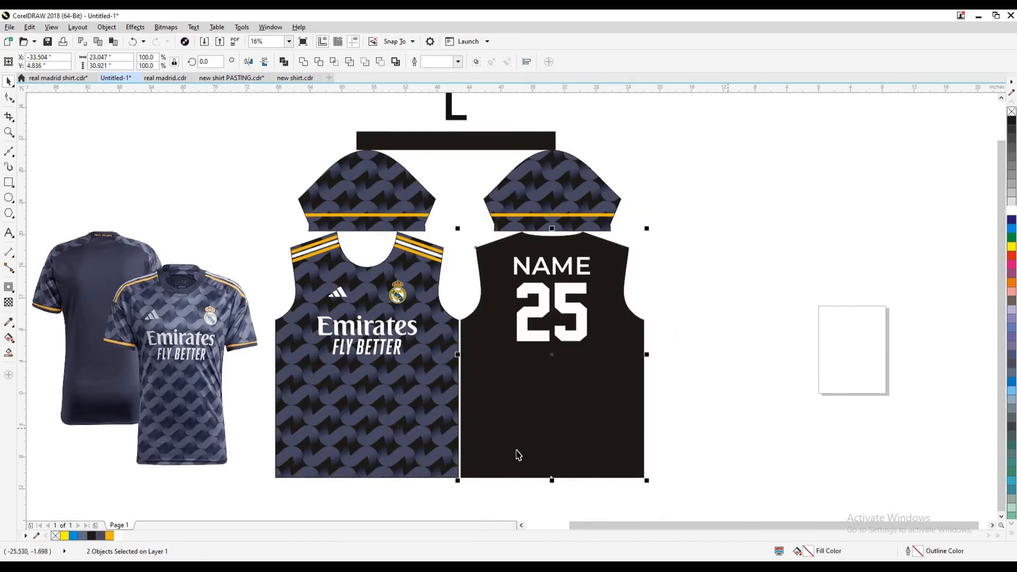
Paste copies of the small L label and align them to the bottom center of the front piece and both sleeves
scroll(518, 456, down, 1)
click(418, 470)
key(ctrl+v)
shift+click(357, 152)
key(c)
key(b)
click(678, 222)
key(ctrl+v)
shift+click(587, 170)
key(c)
key(b)
drag(675, 209, 536, 200)
drag(281, 189, 400, 220)
click(381, 188)
click(346, 466)
drag(522, 469, 568, 437)
click(588, 419)
click(689, 377)
drag(695, 368, 736, 402)
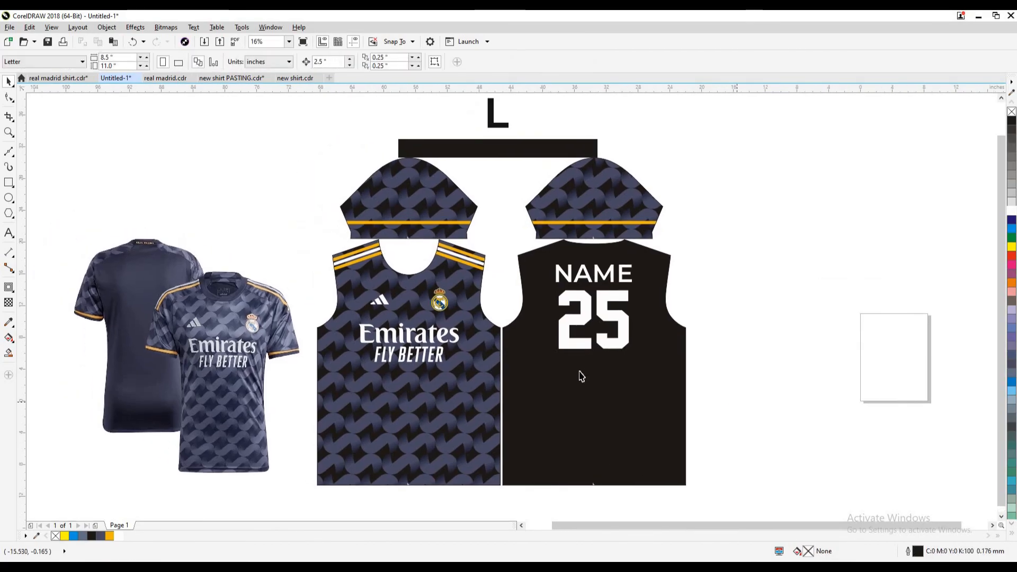
Move the large L size label from above the collar strip to beside the left sleeve's upper edge
key(F4)
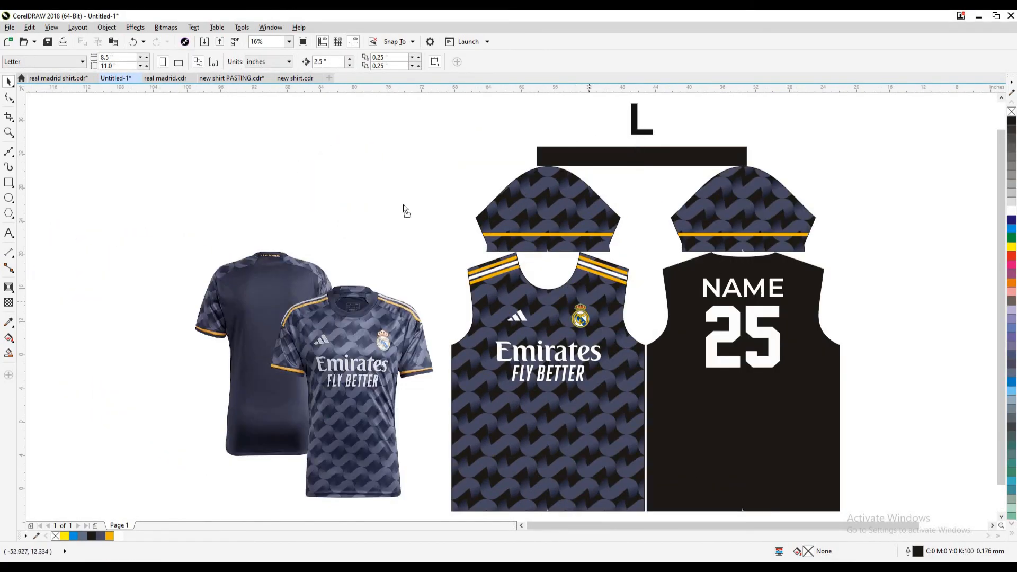
drag(637, 129, 464, 188)
click(397, 212)
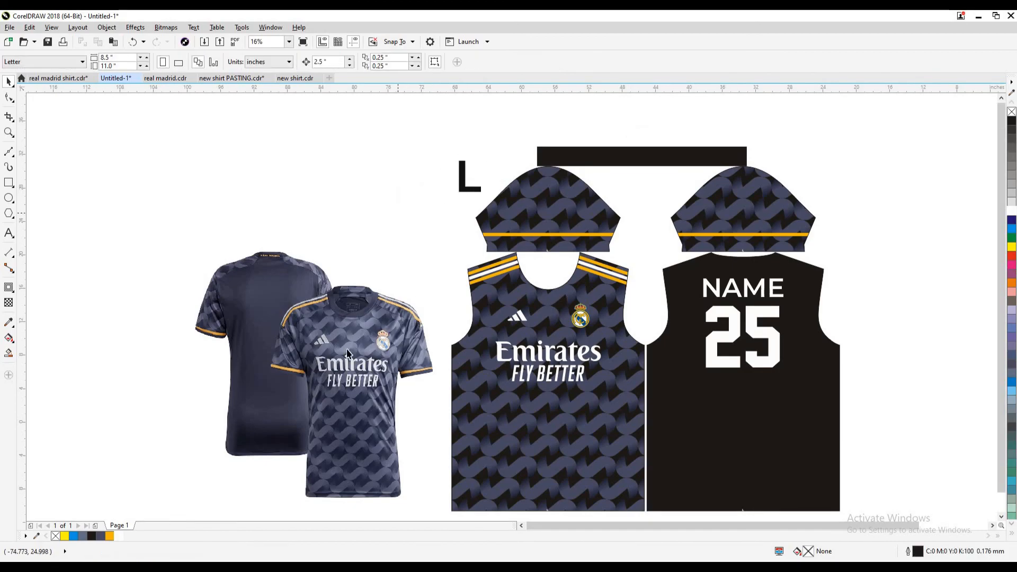
key(F4)
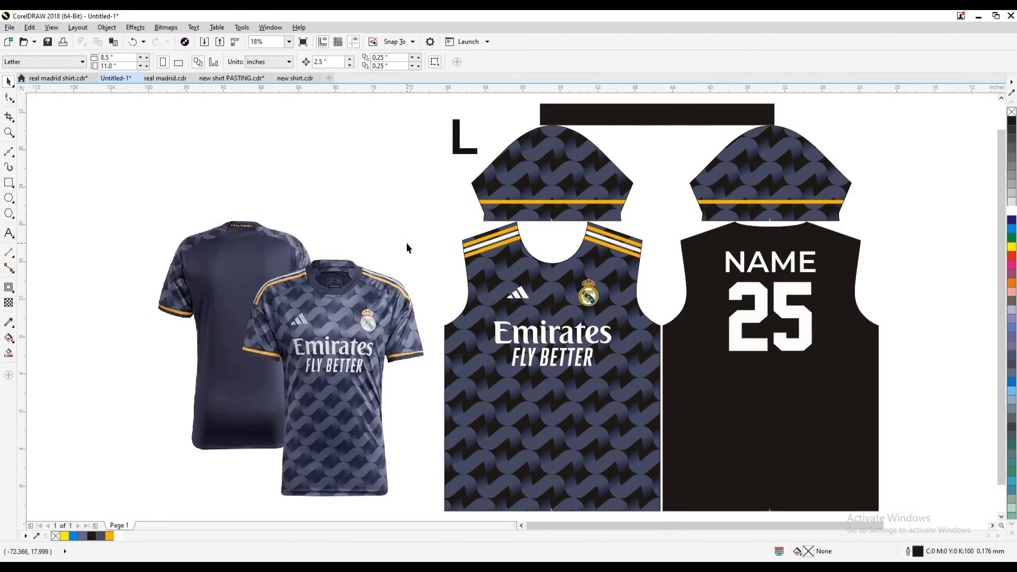